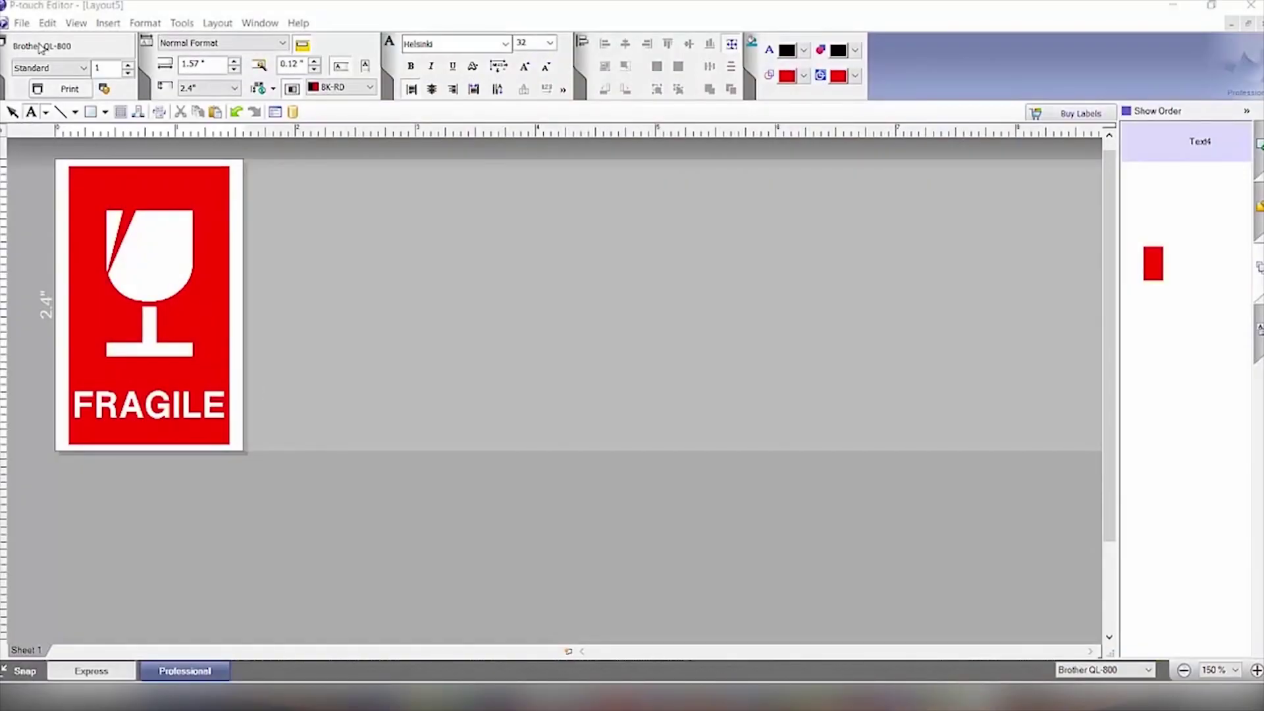
Start a new blank layout, Layout7, sized 3.23" by 2.4" for the QL-800
{"action": "left_click", "coordinate": [23, 25]}
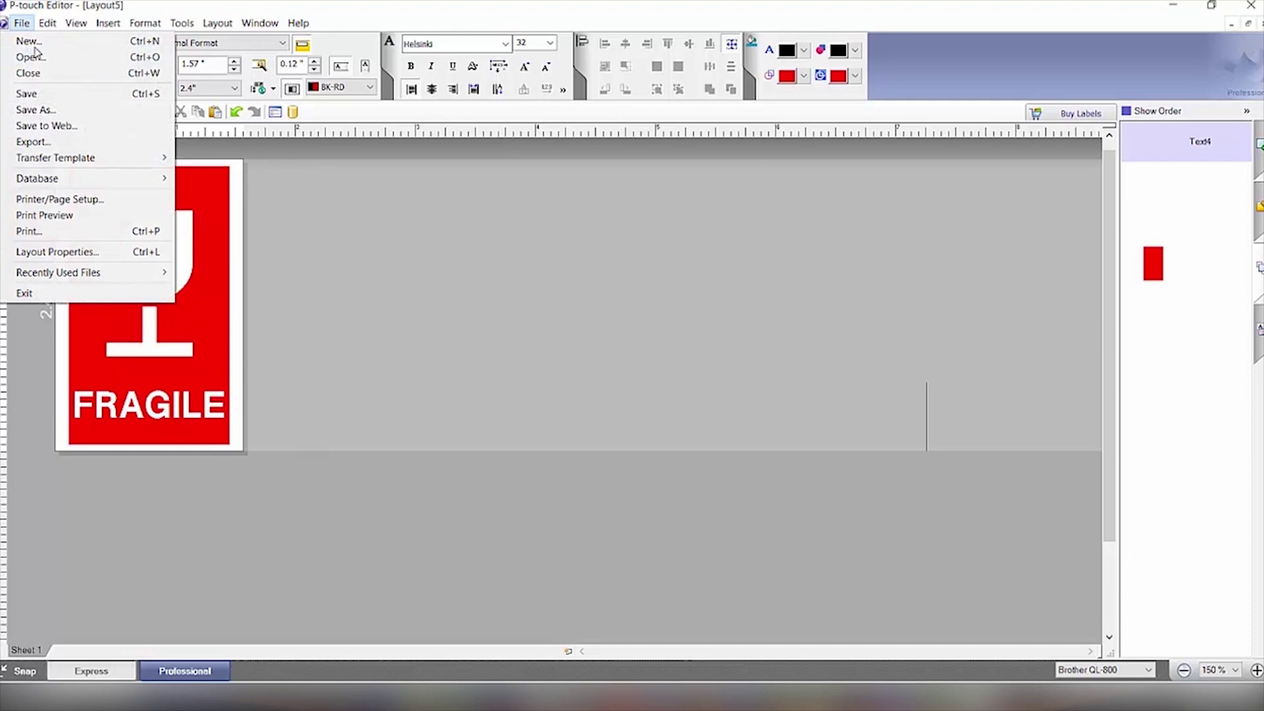
{"action": "left_click", "coordinate": [28, 40]}
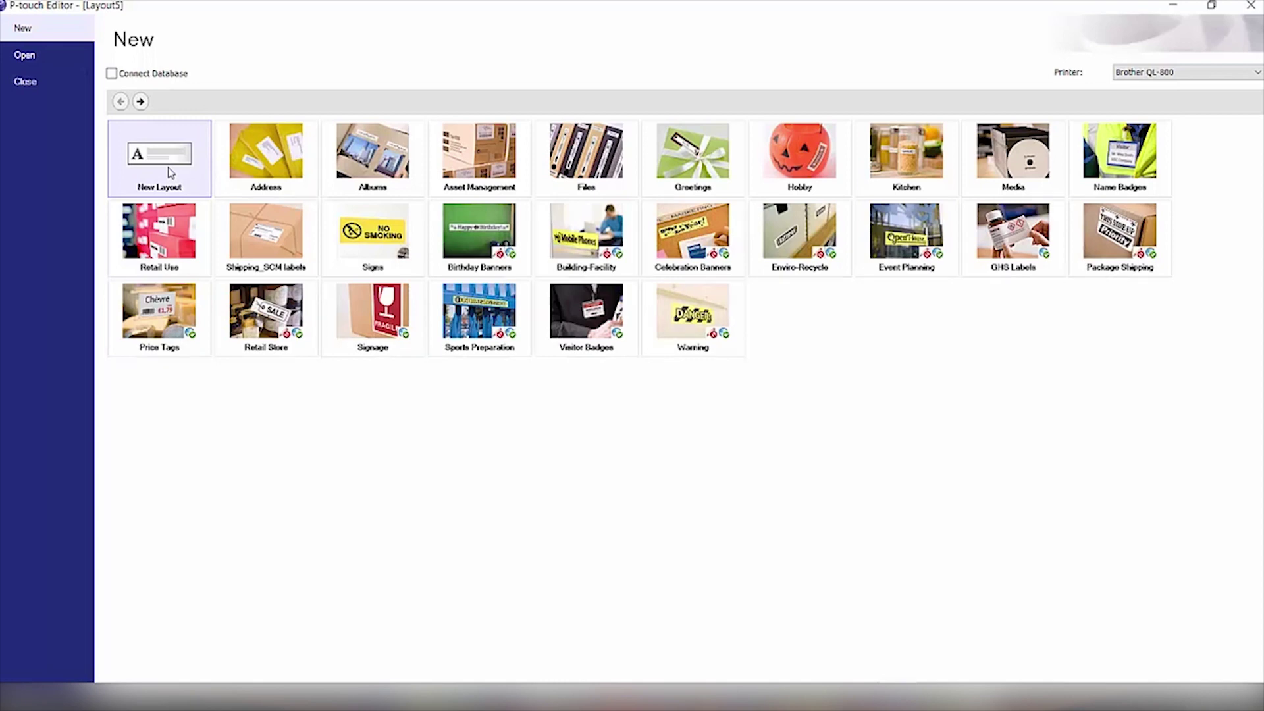
{"action": "left_click", "coordinate": [168, 172]}
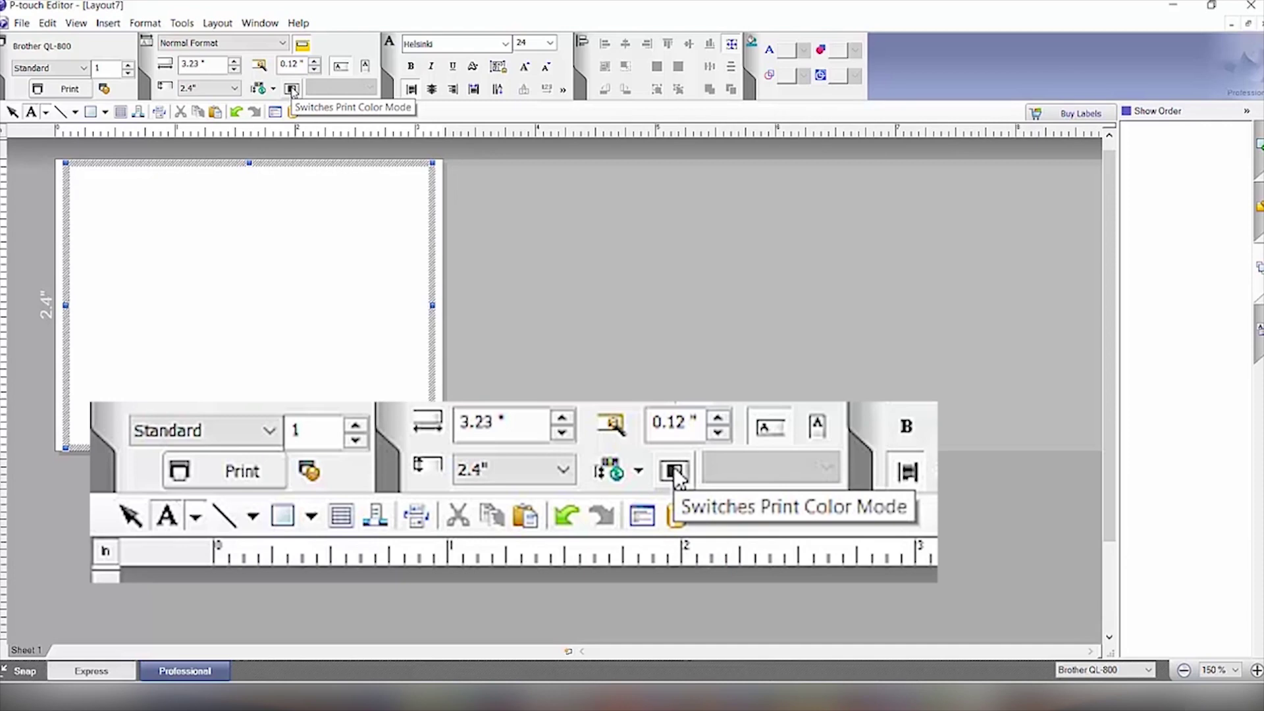
Switch Layout7 to two-colour BK-RD (black/red) print mode and accept the media notice
{"action": "left_click", "coordinate": [291, 89]}
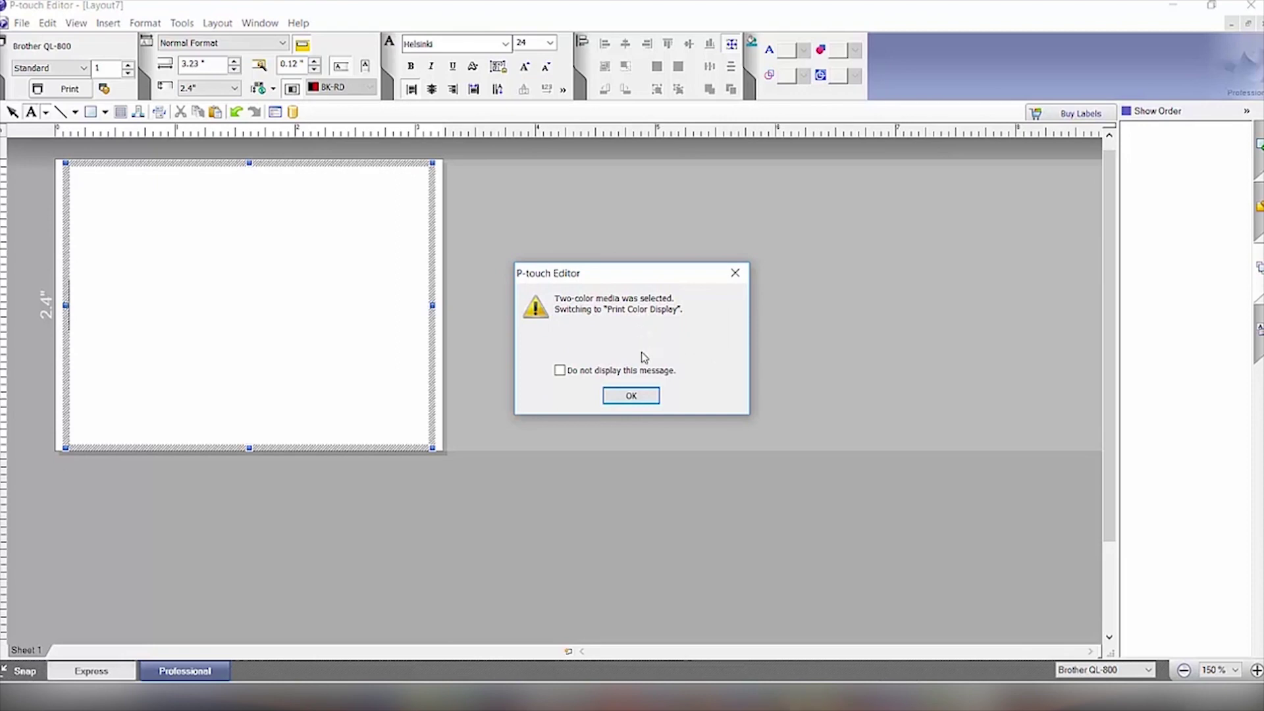
{"action": "left_click", "coordinate": [637, 396]}
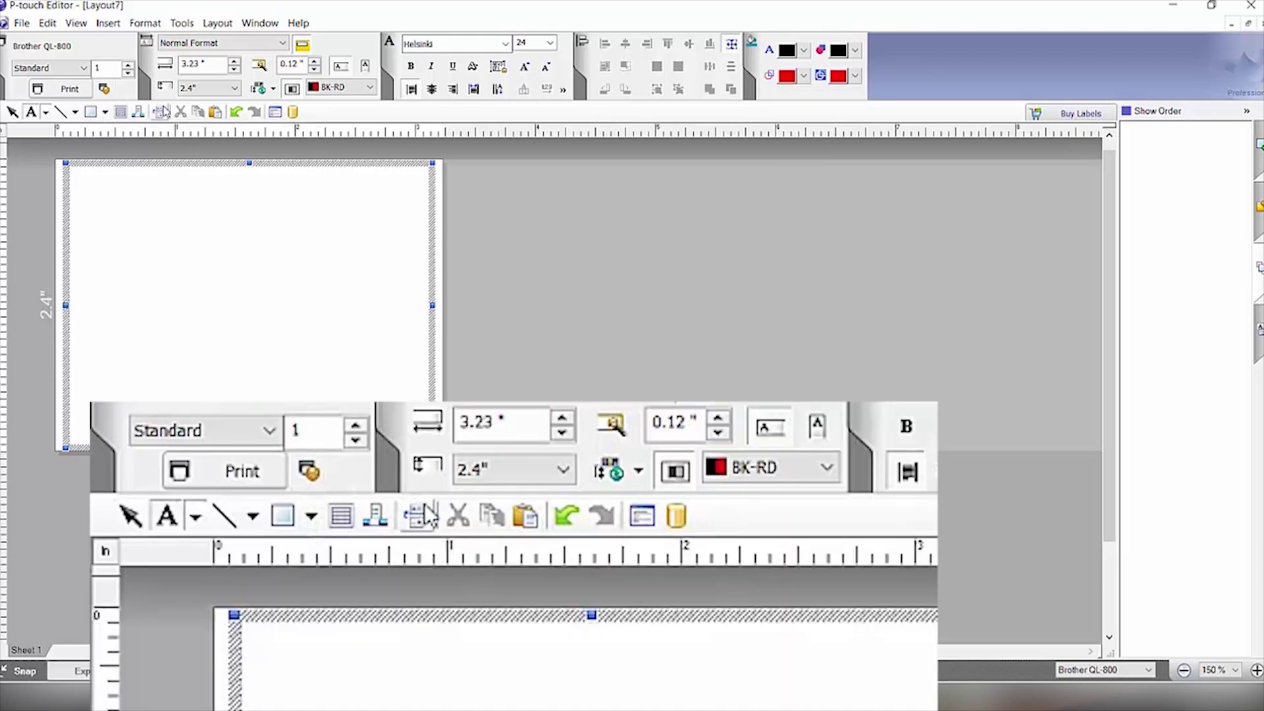
Draw a wide box across the top of the label with a black outline
{"action": "left_click", "coordinate": [105, 113]}
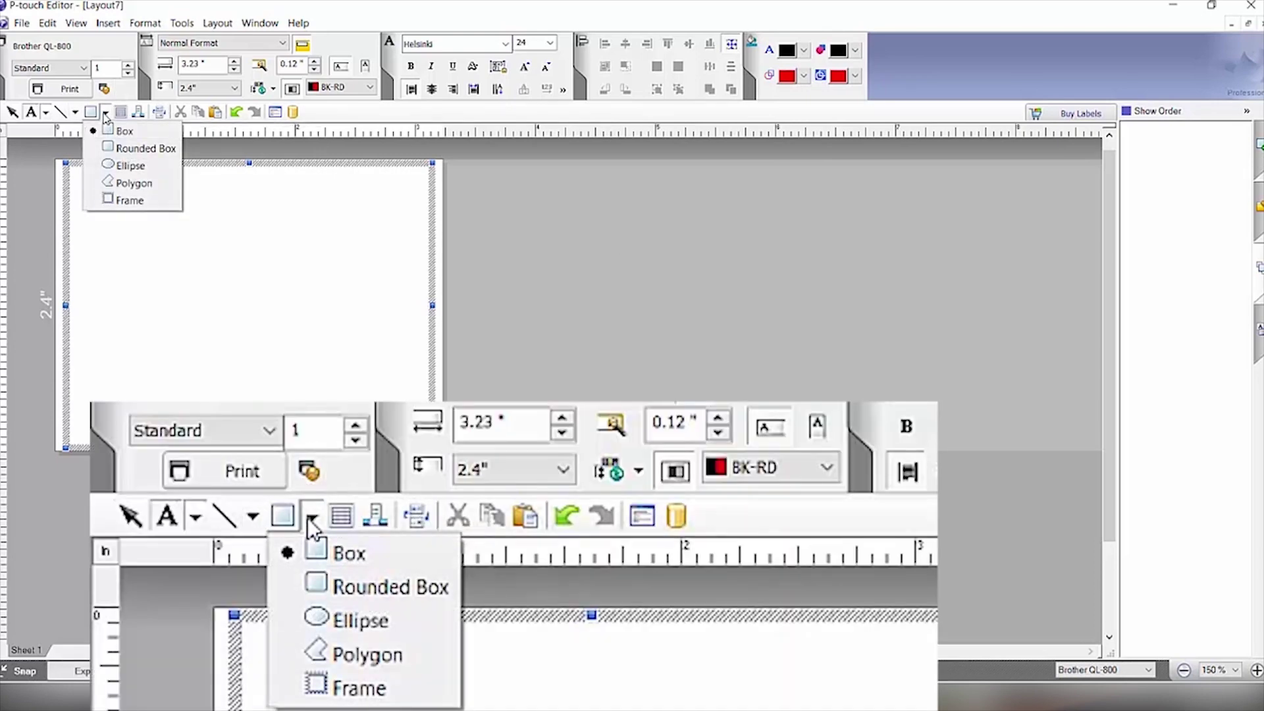
{"action": "left_click", "coordinate": [112, 129]}
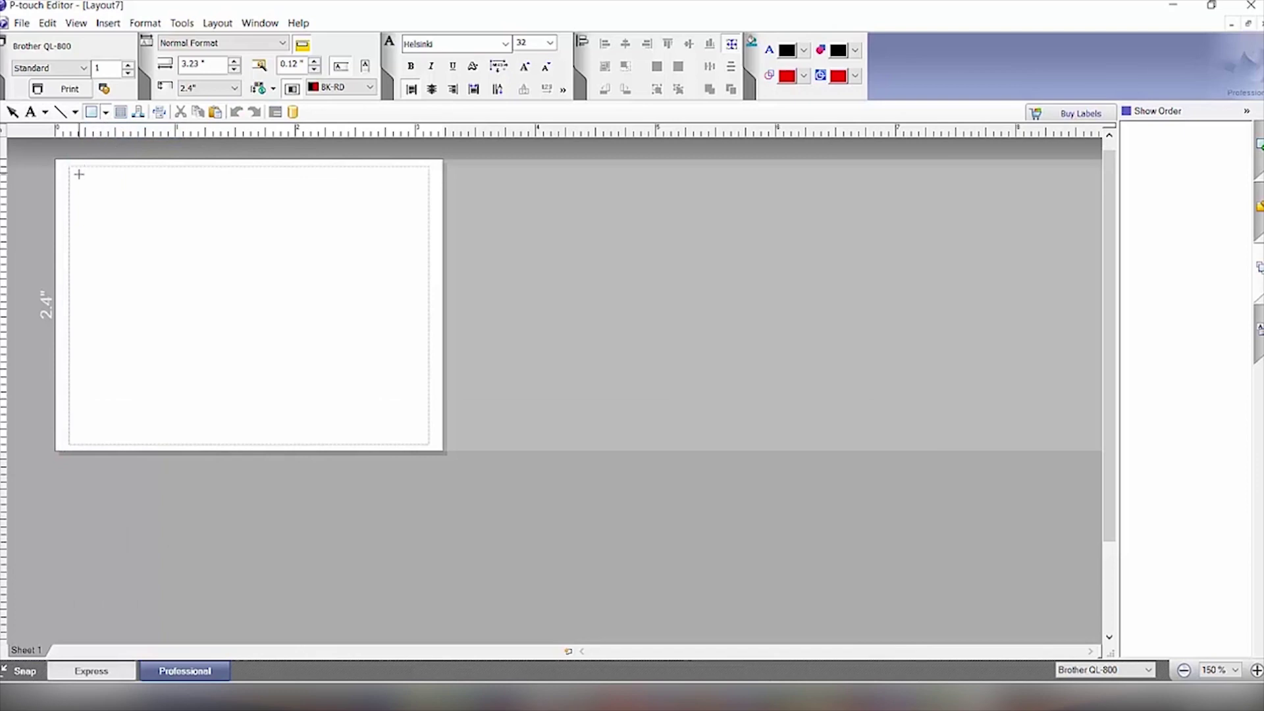
{"action": "left_click_drag", "start_coordinate": [74, 173], "coordinate": [429, 239]}
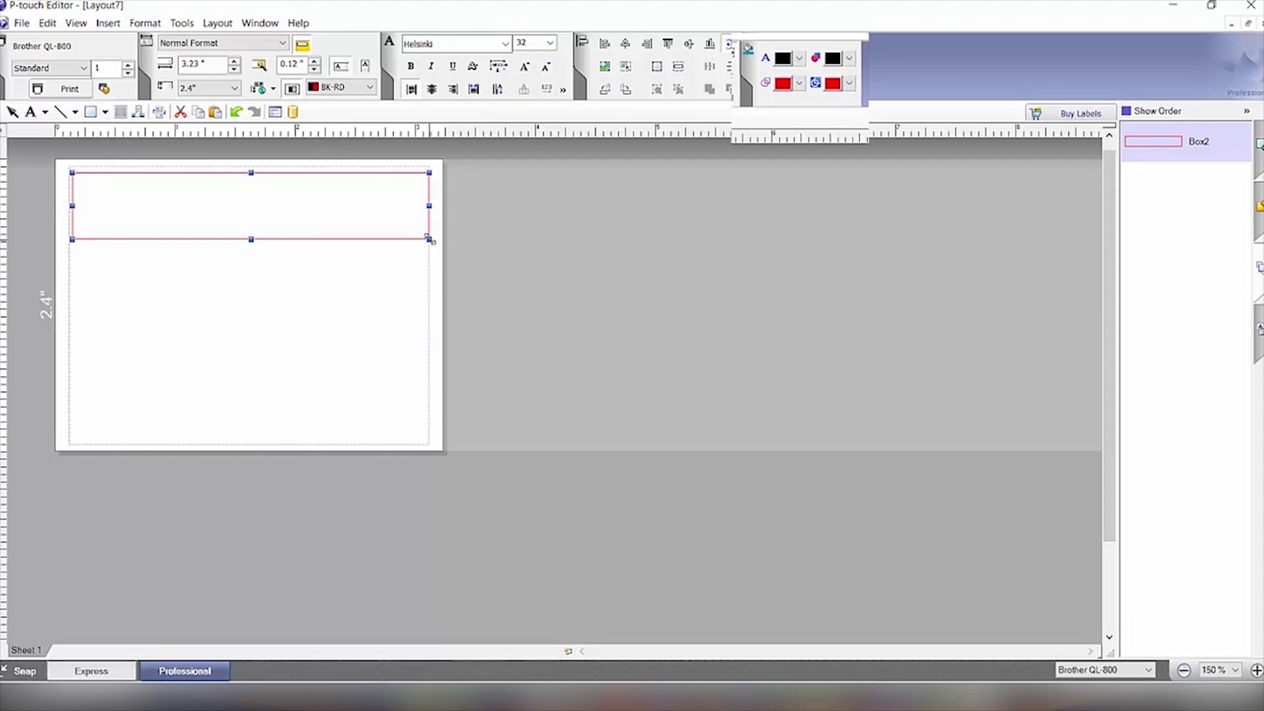
{"action": "left_click", "coordinate": [804, 76]}
{"action": "left_click", "coordinate": [799, 98]}
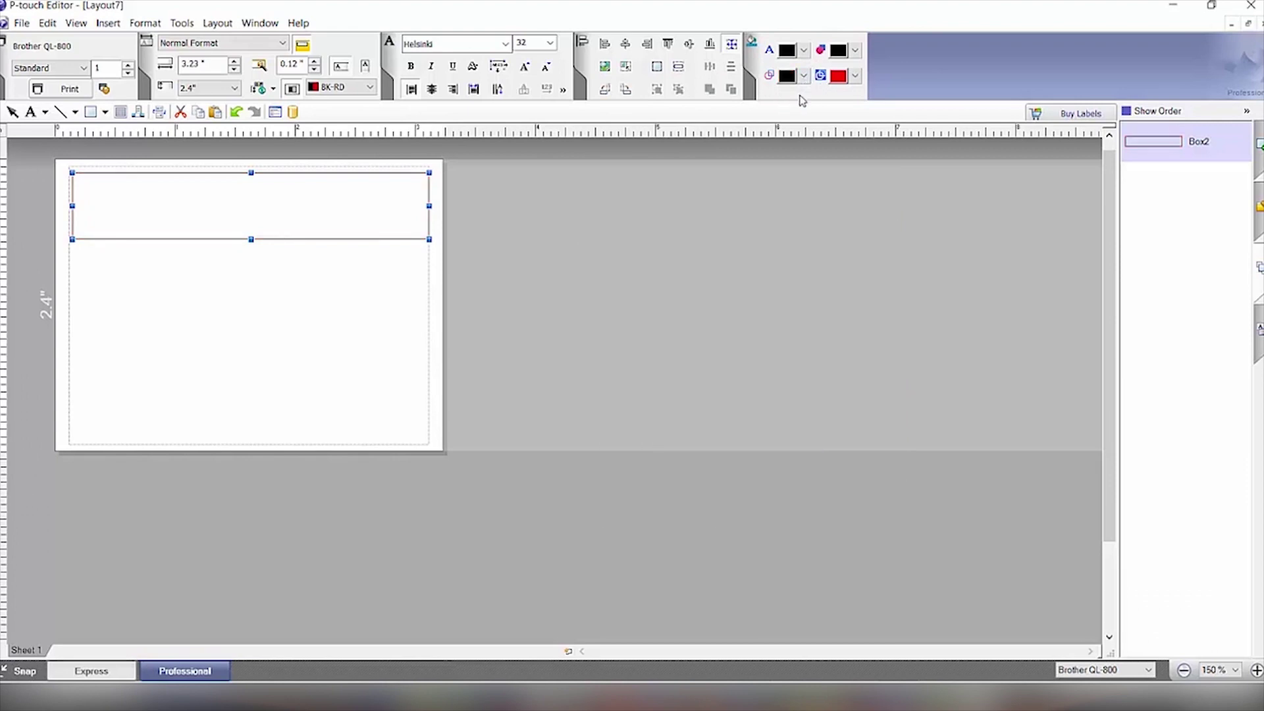
Give the box a solid black pattern fill in its properties
{"action": "right_click", "coordinate": [314, 216]}
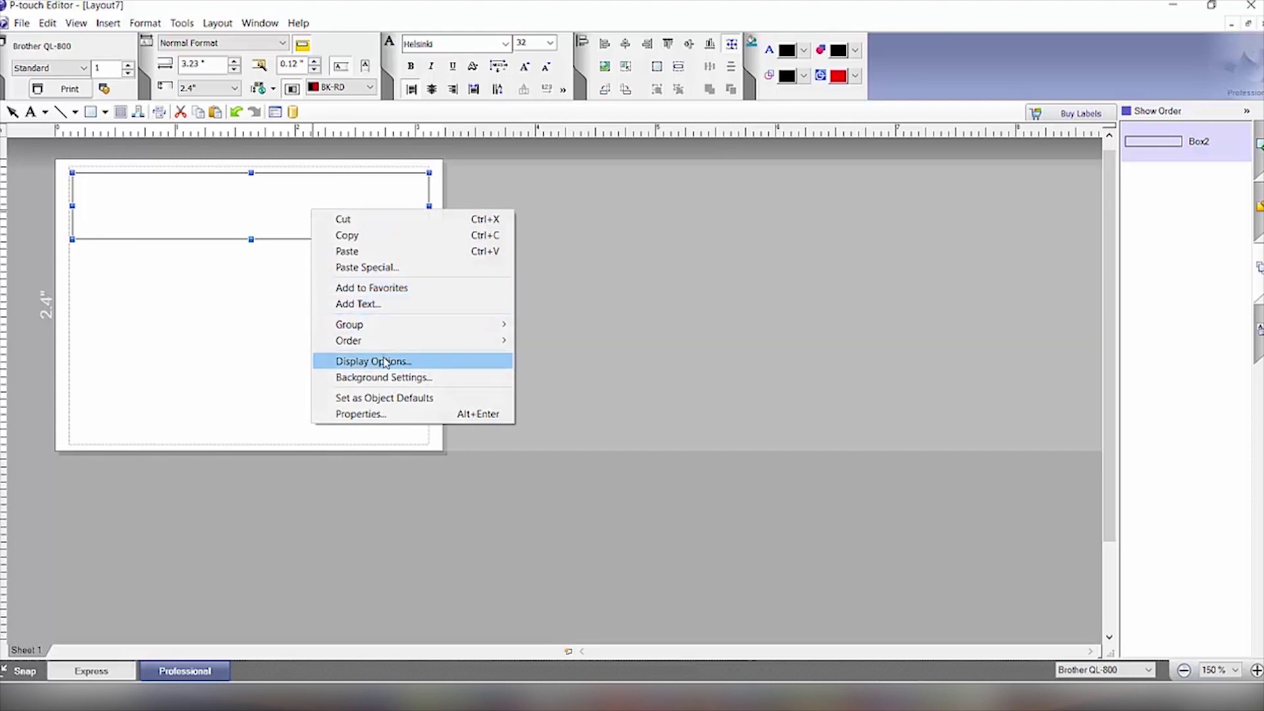
{"action": "left_click", "coordinate": [394, 415]}
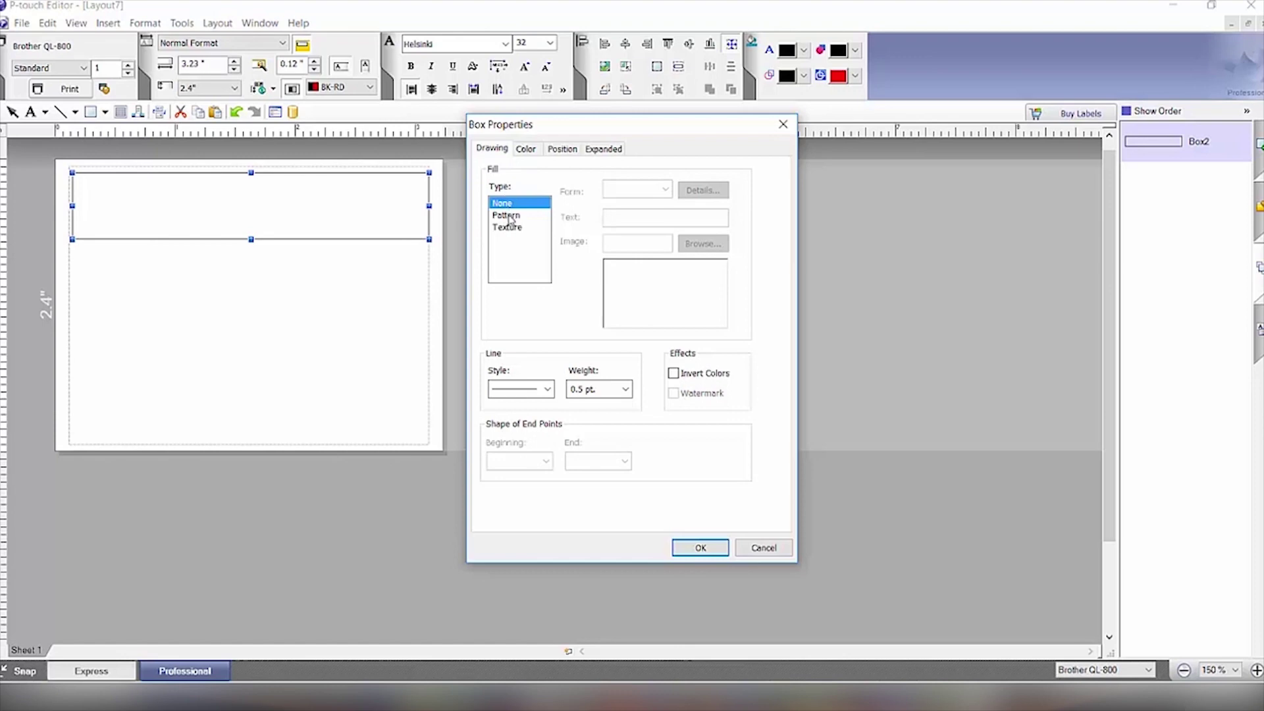
{"action": "left_click", "coordinate": [509, 216]}
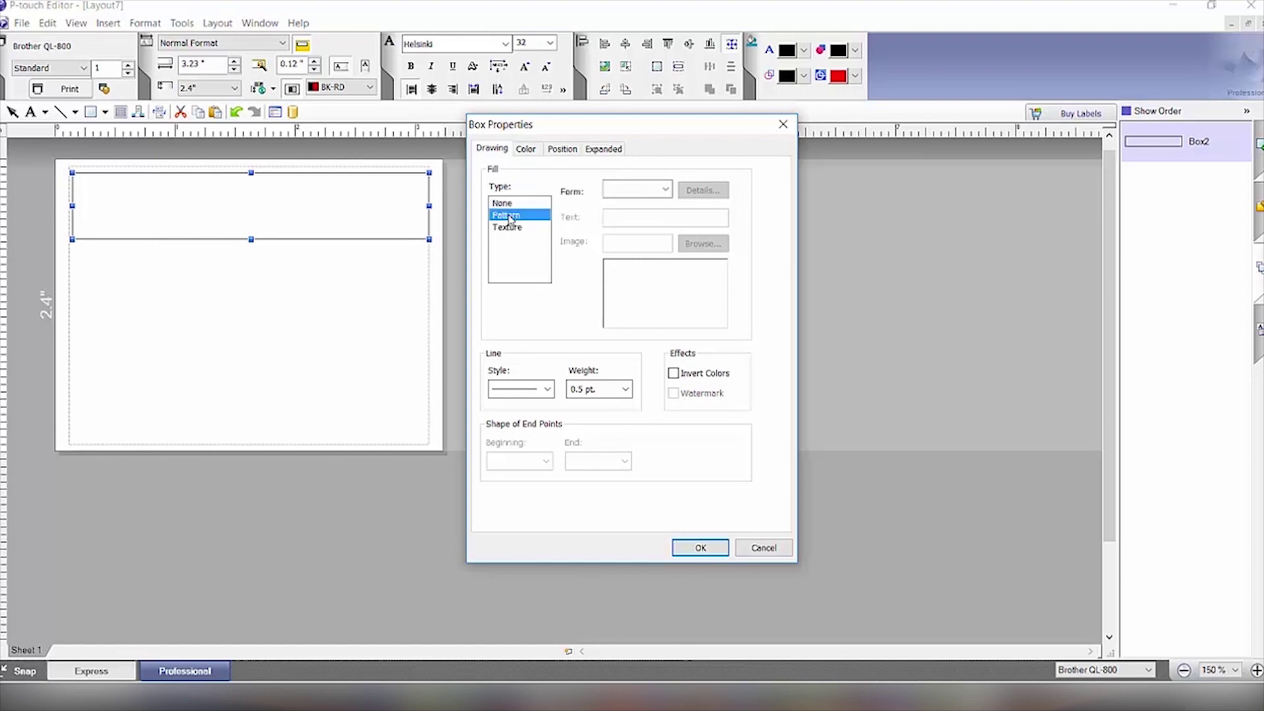
{"action": "left_click", "coordinate": [664, 190]}
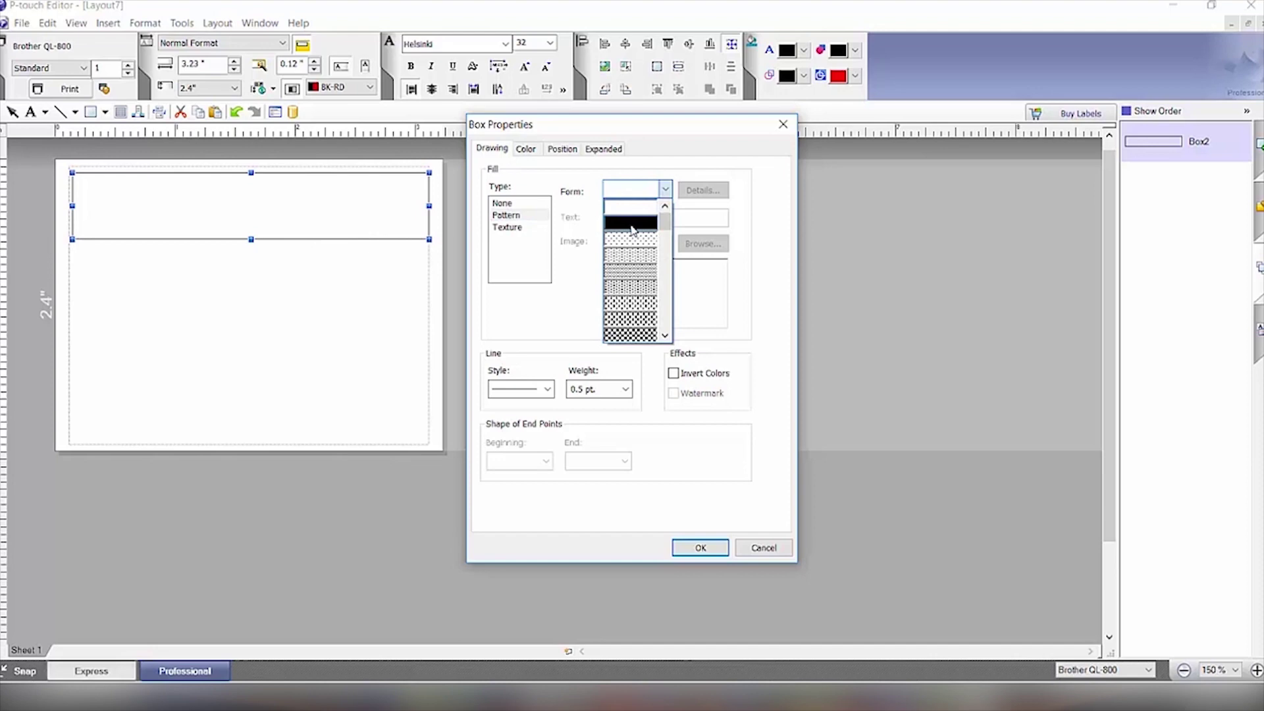
{"action": "left_click", "coordinate": [631, 224]}
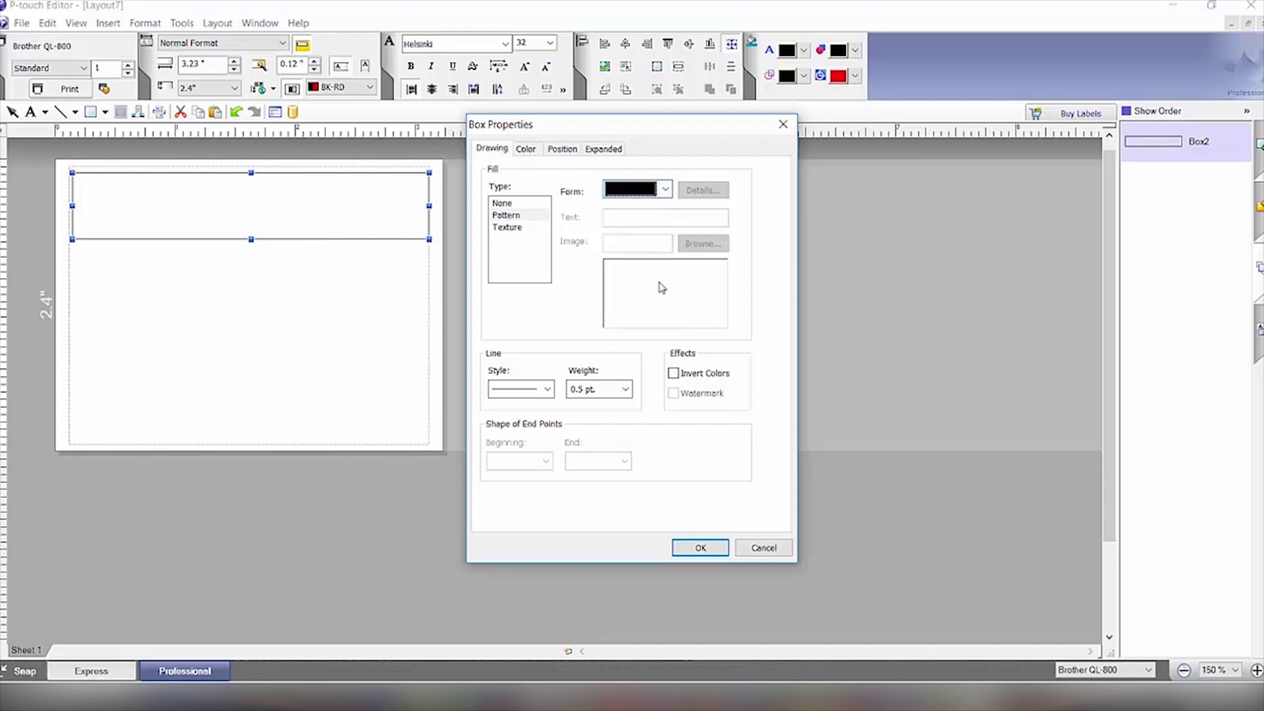
{"action": "left_click", "coordinate": [700, 546]}
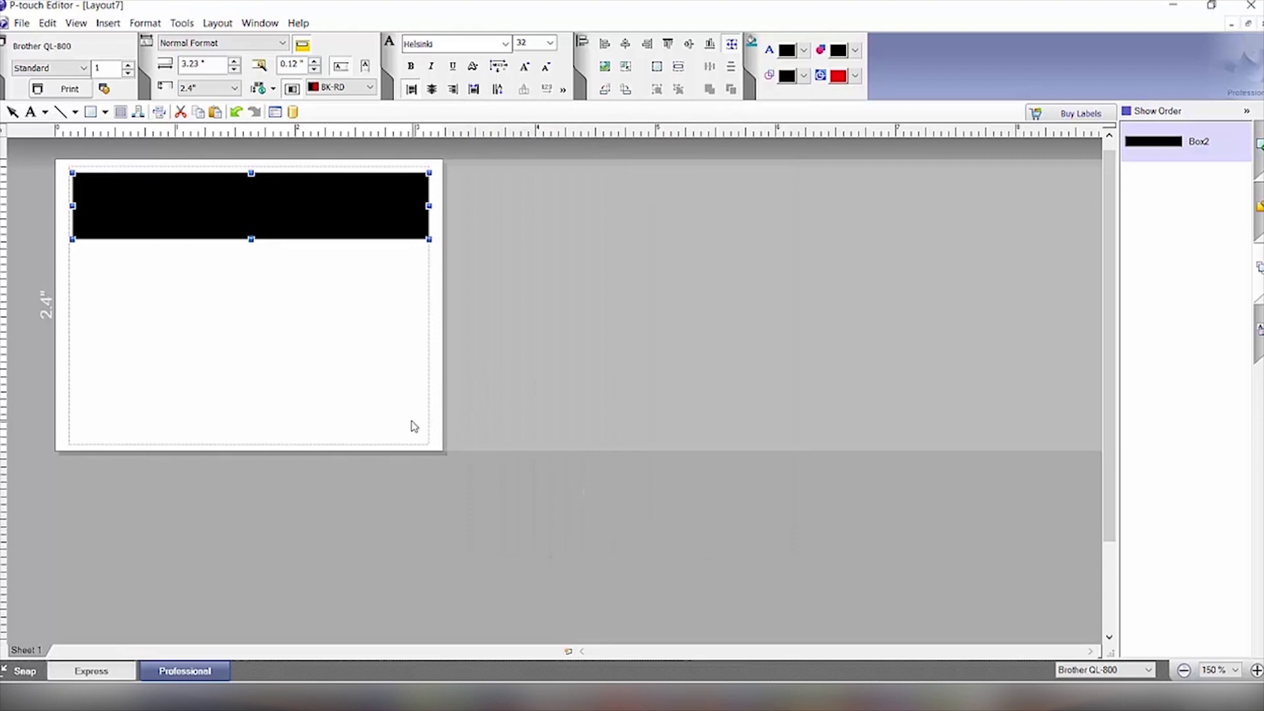
Draw a wide ellipse below the black bar and shift it up and left
{"action": "left_click", "coordinate": [103, 116]}
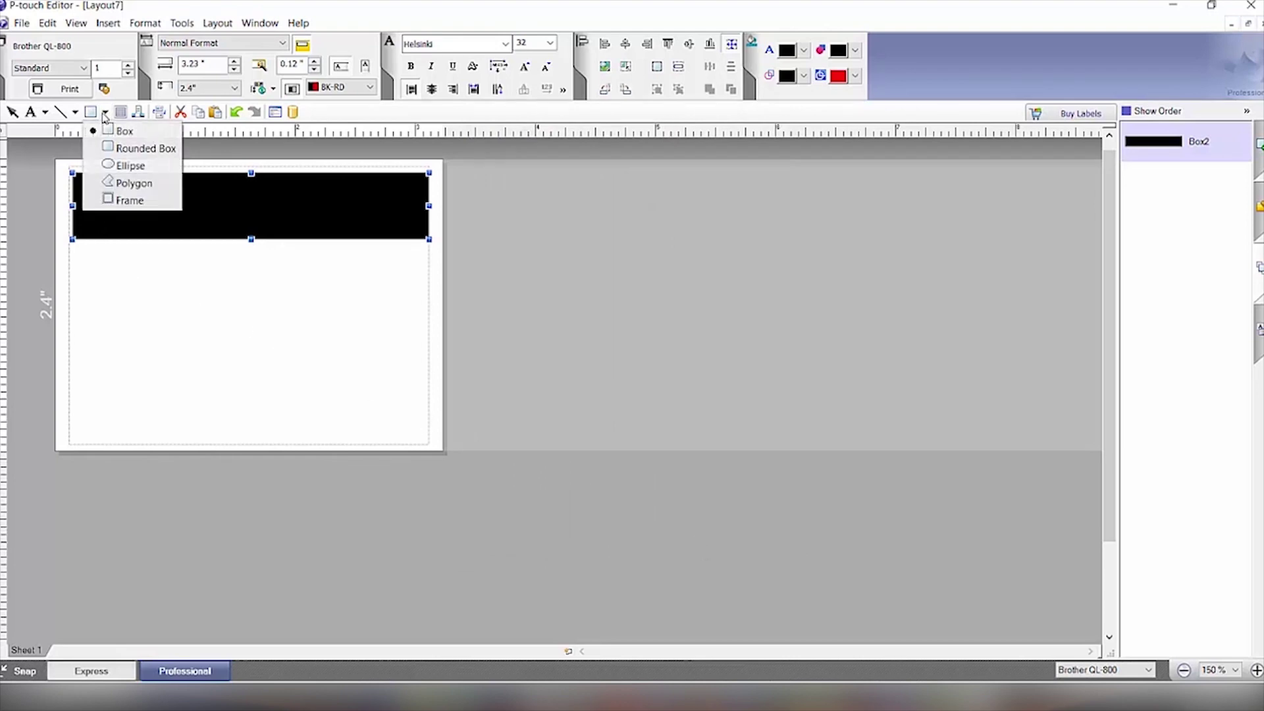
{"action": "left_click", "coordinate": [125, 163]}
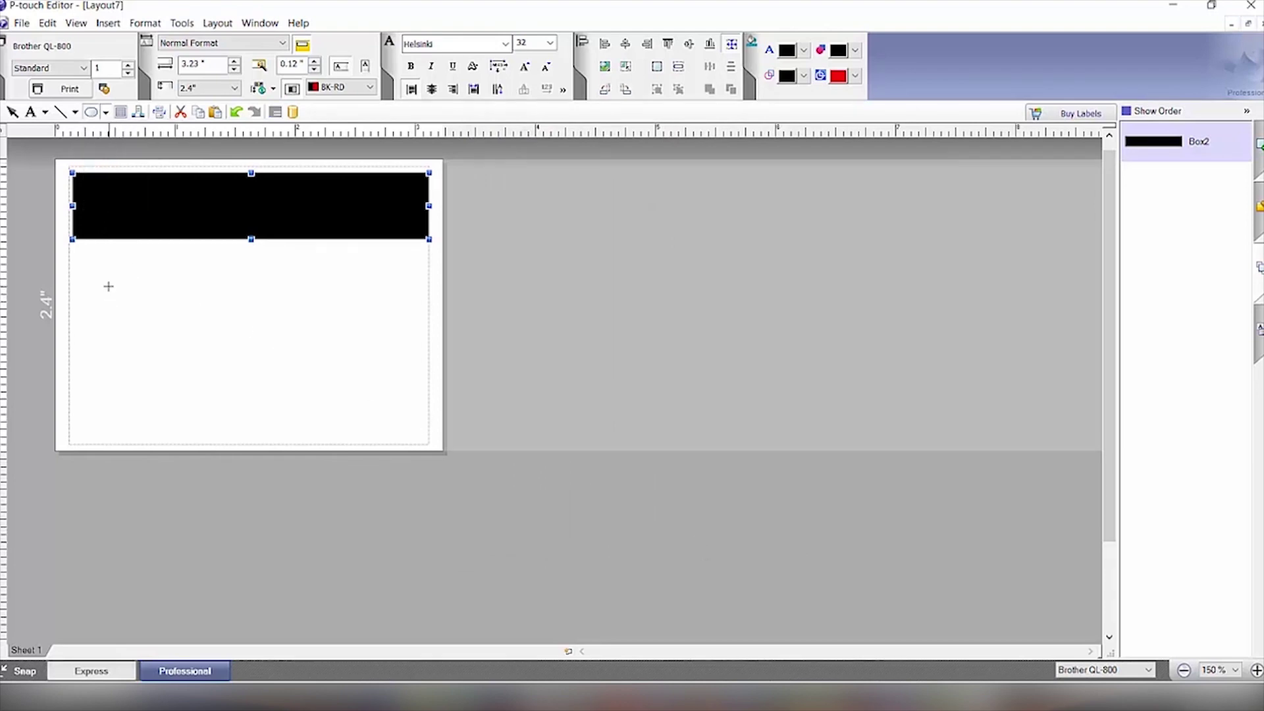
{"action": "left_click_drag", "start_coordinate": [108, 285], "coordinate": [418, 342]}
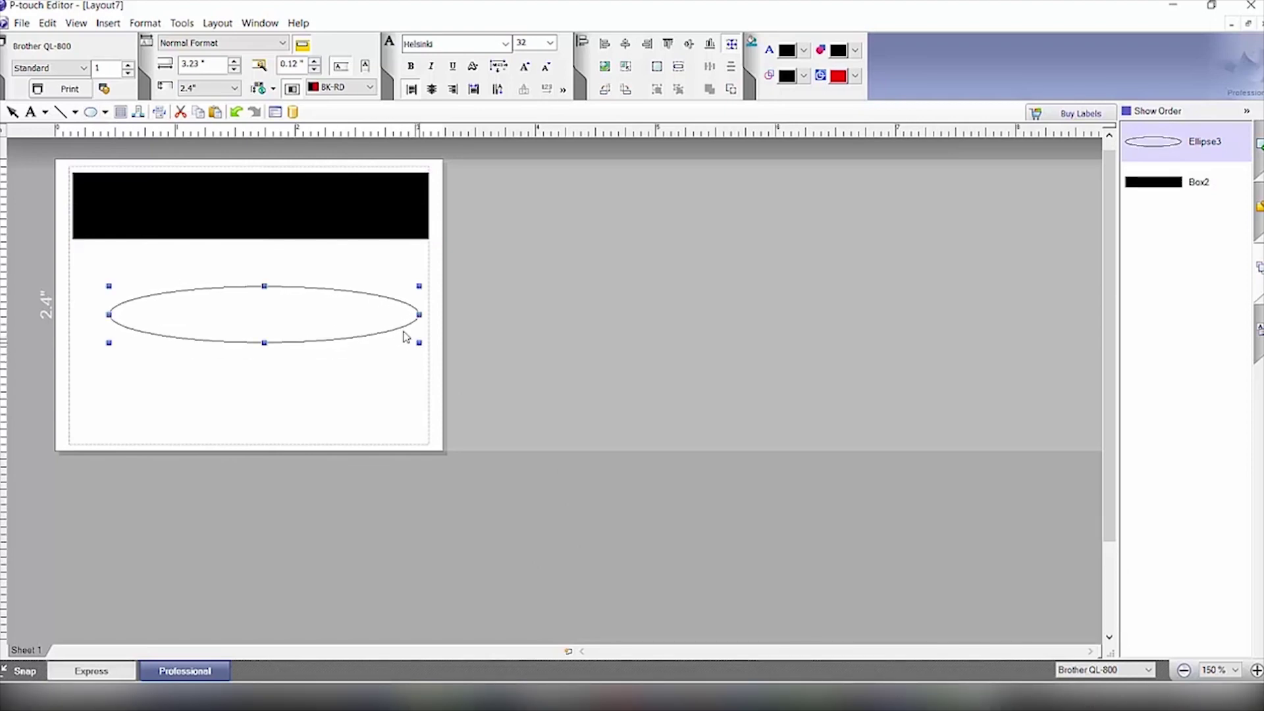
{"action": "left_click_drag", "start_coordinate": [284, 290], "coordinate": [241, 270]}
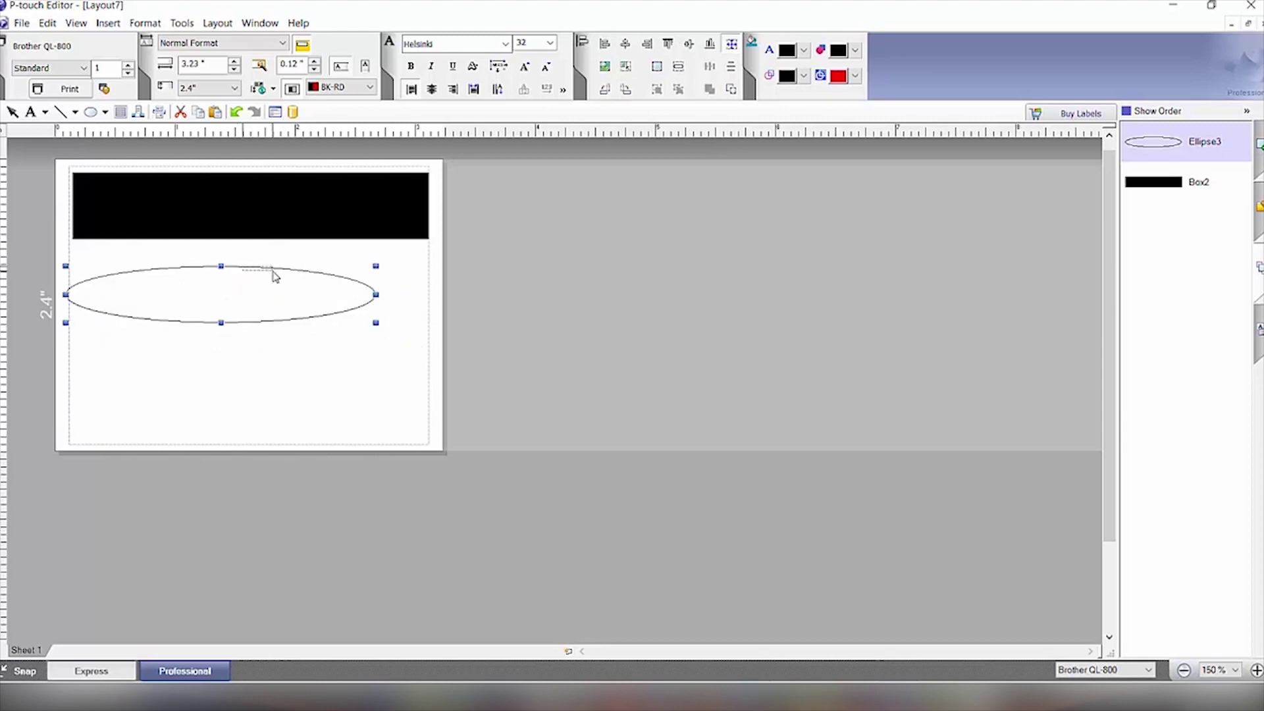
{"action": "left_click", "coordinate": [477, 234]}
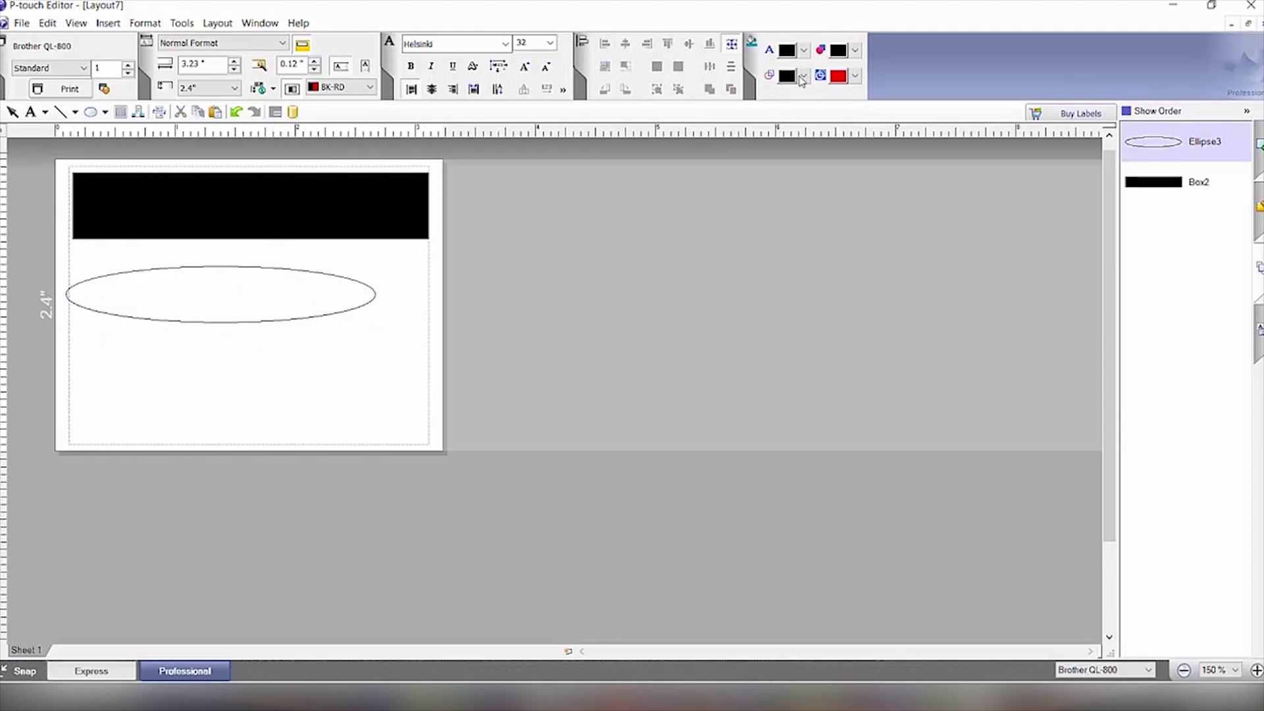
Fill the ellipse with the solid black pattern through its properties
{"action": "left_click", "coordinate": [272, 295]}
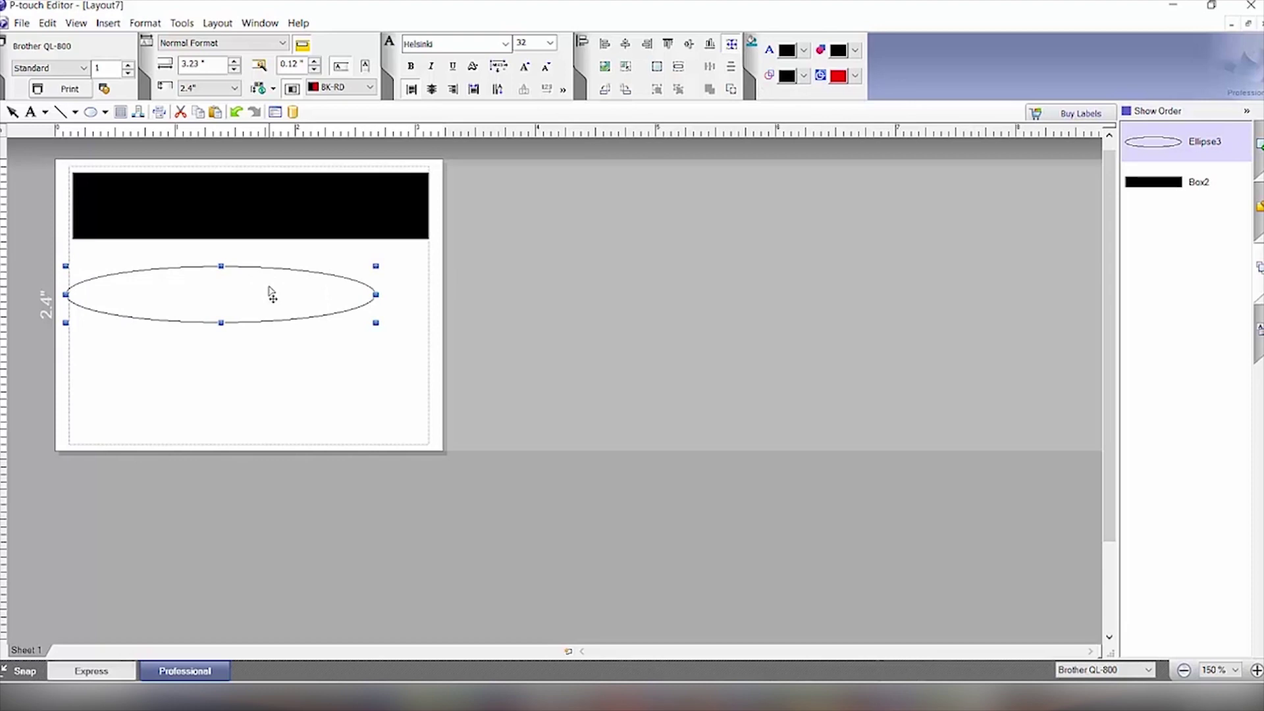
{"action": "right_click", "coordinate": [272, 294]}
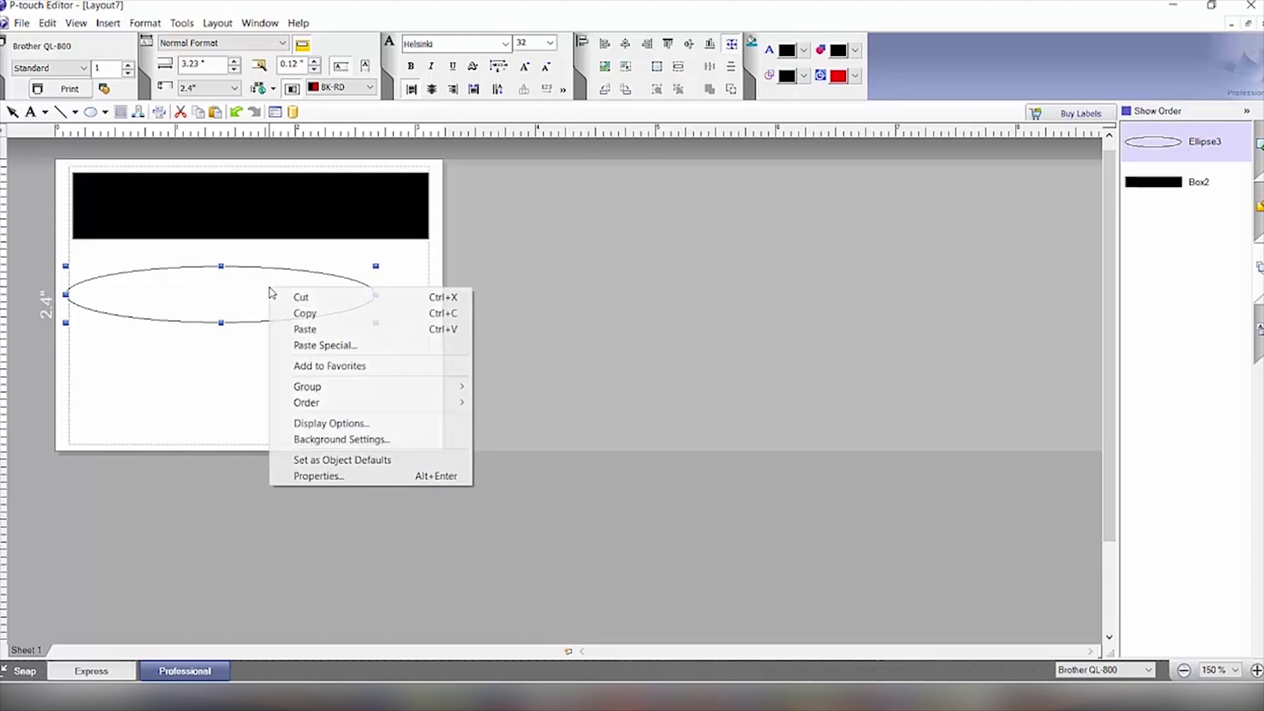
{"action": "left_click", "coordinate": [344, 477]}
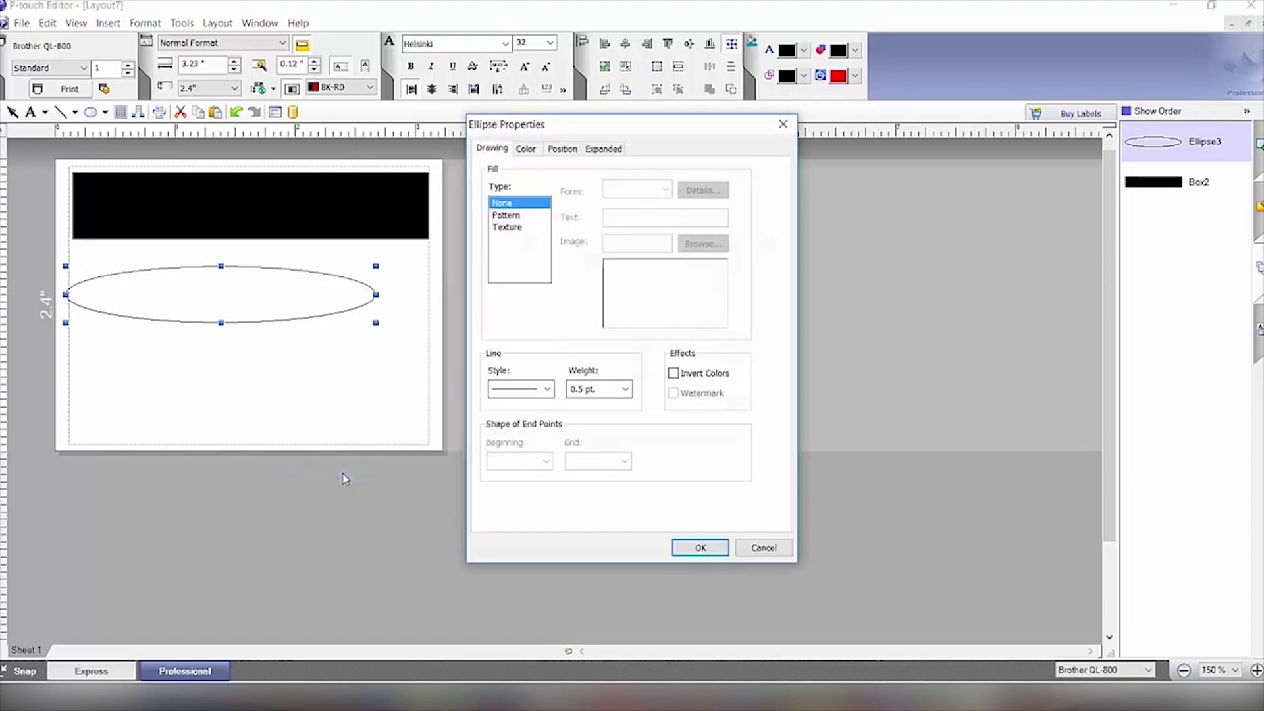
{"action": "left_click", "coordinate": [511, 217]}
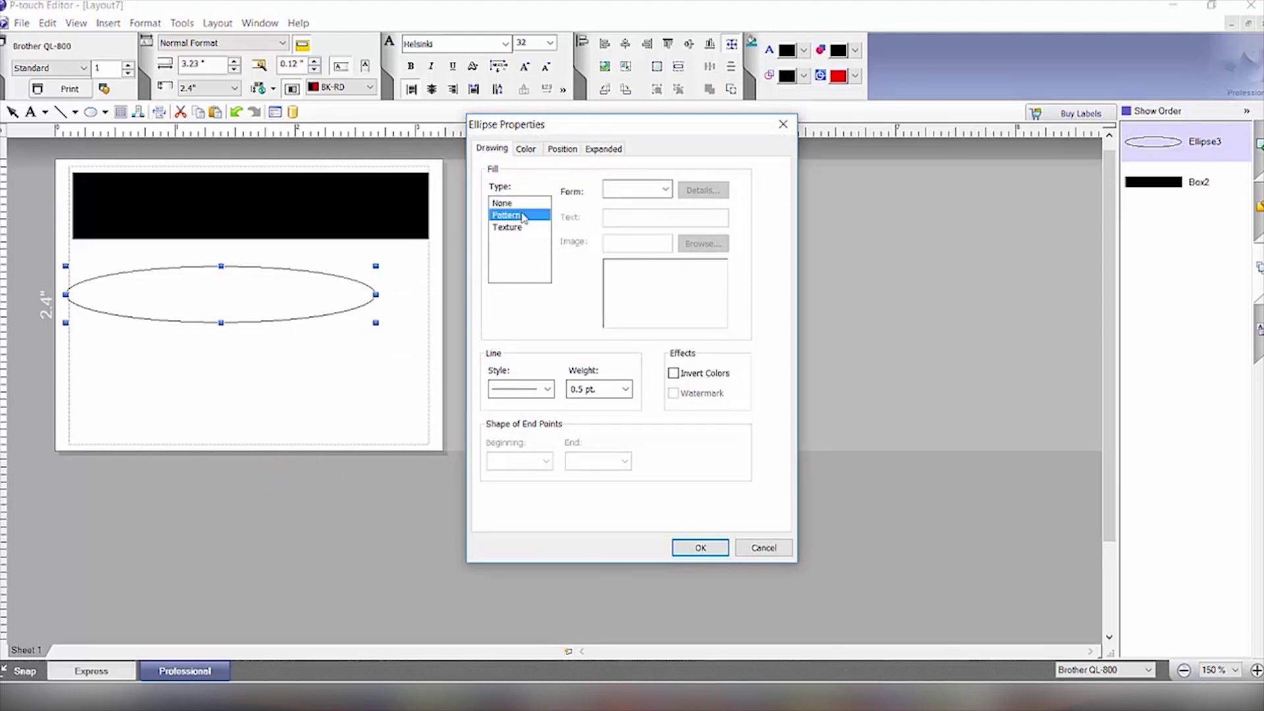
{"action": "left_click", "coordinate": [665, 190]}
{"action": "left_click", "coordinate": [642, 226]}
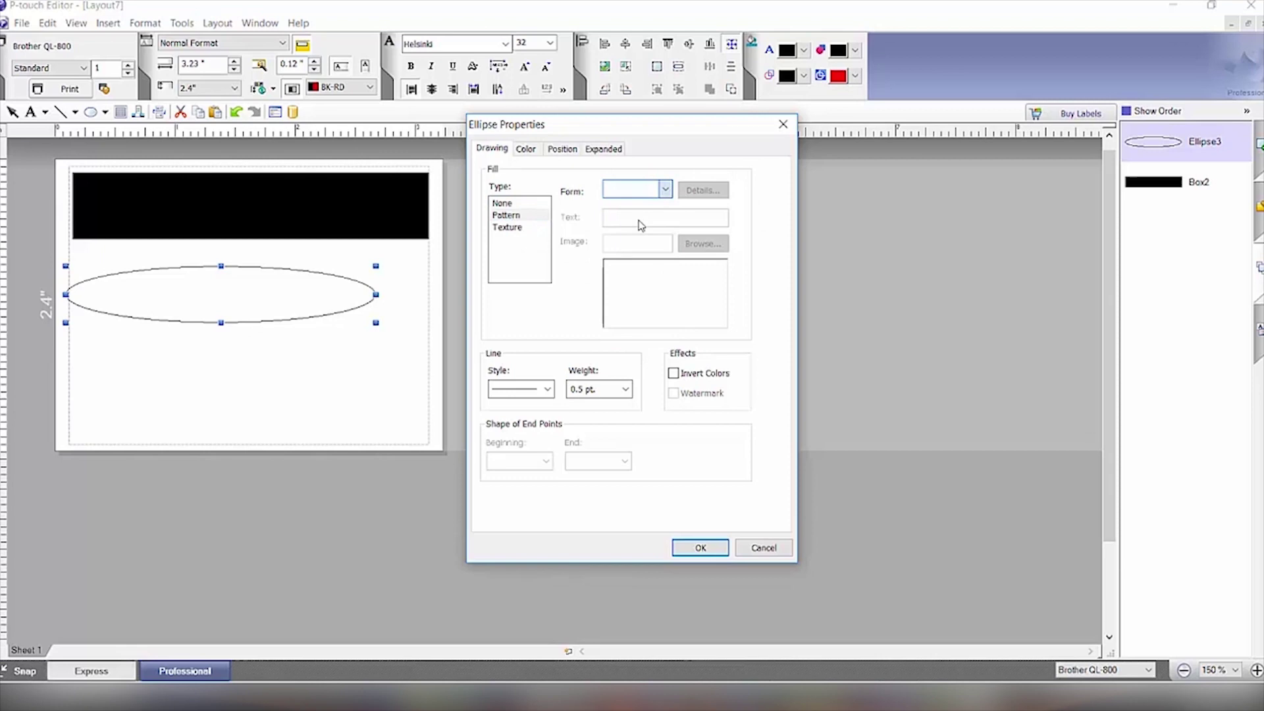
{"action": "left_click", "coordinate": [698, 548]}
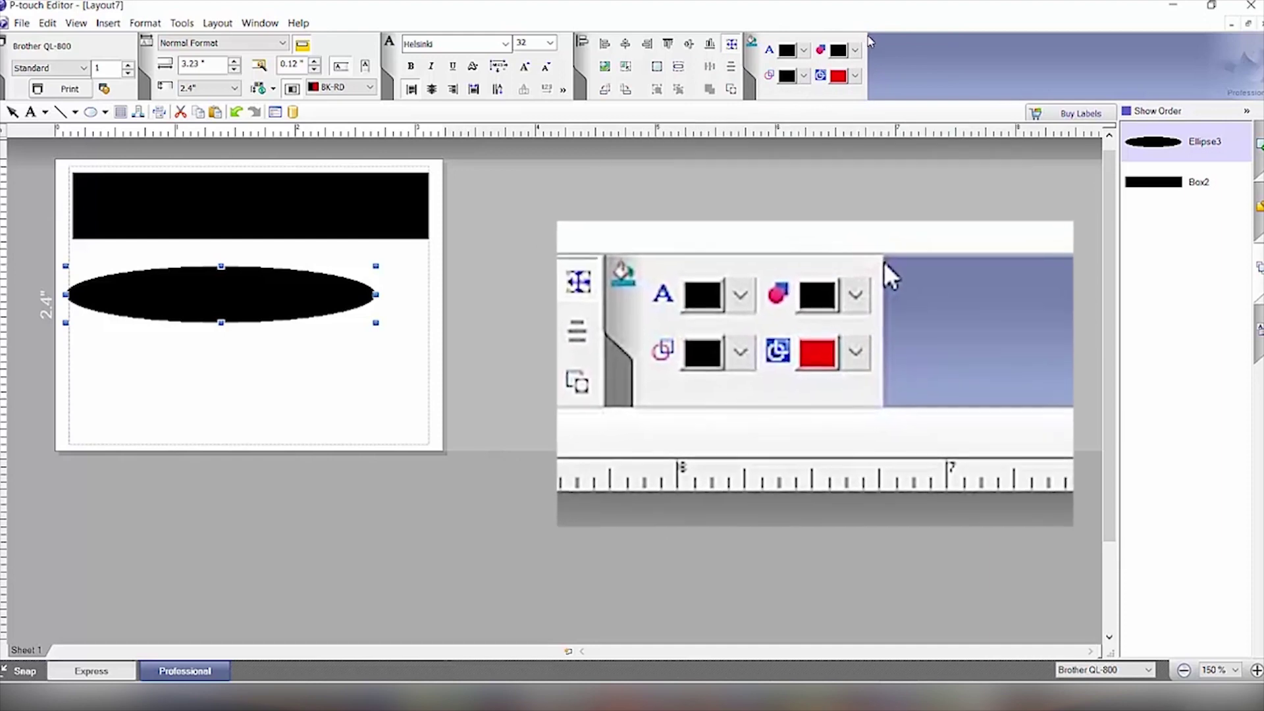
Make the ellipse fill red and its outline white
{"action": "left_click", "coordinate": [855, 50]}
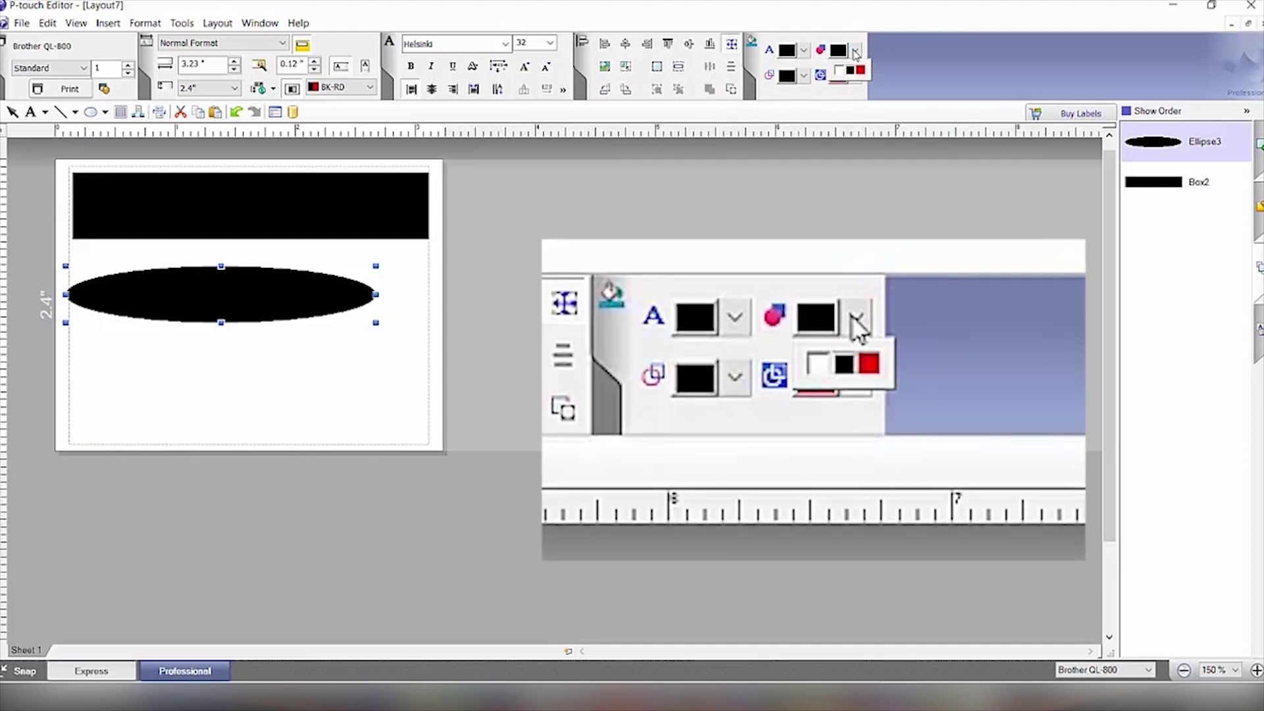
{"action": "left_click", "coordinate": [862, 70]}
{"action": "left_click", "coordinate": [861, 70]}
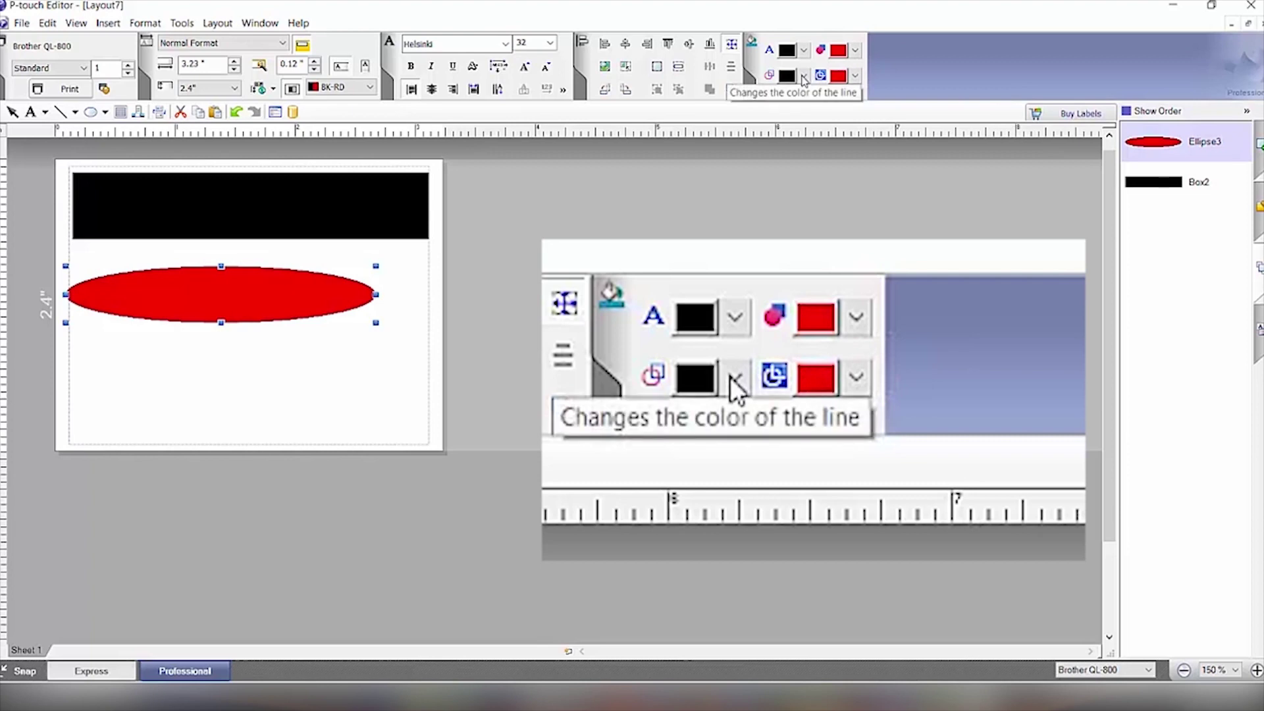
{"action": "left_click", "coordinate": [803, 76]}
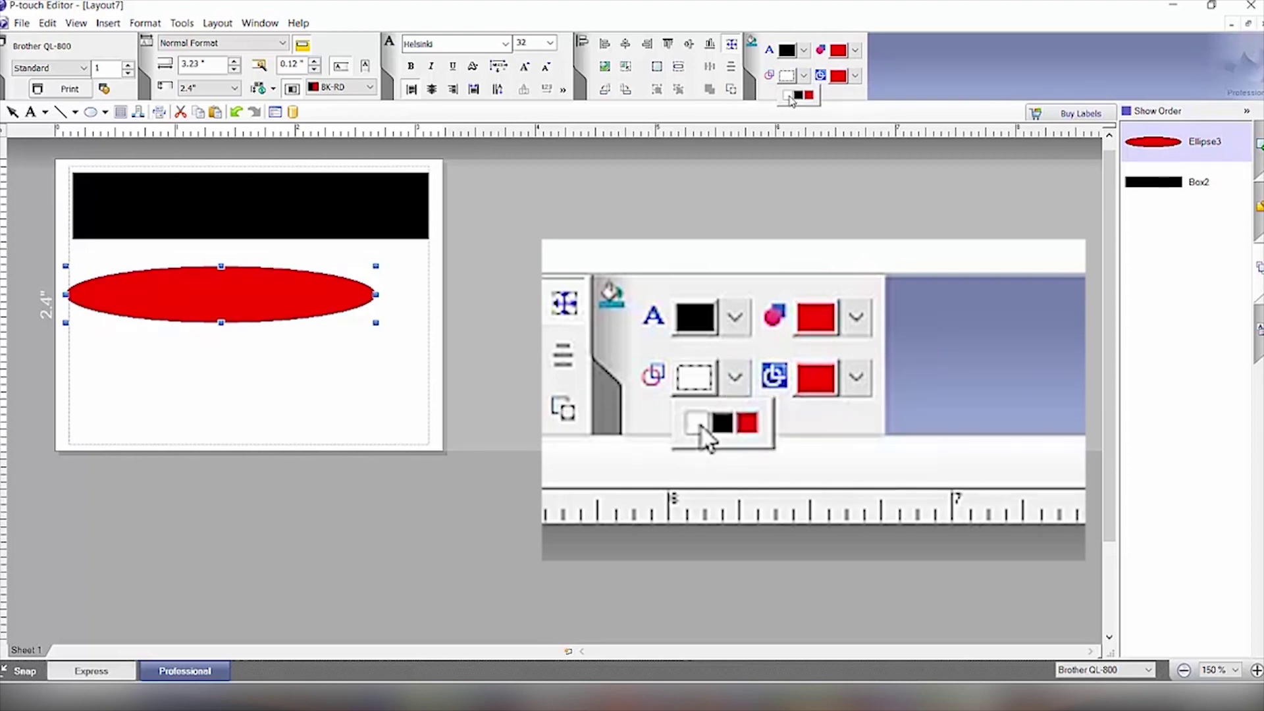
{"action": "left_click", "coordinate": [790, 98]}
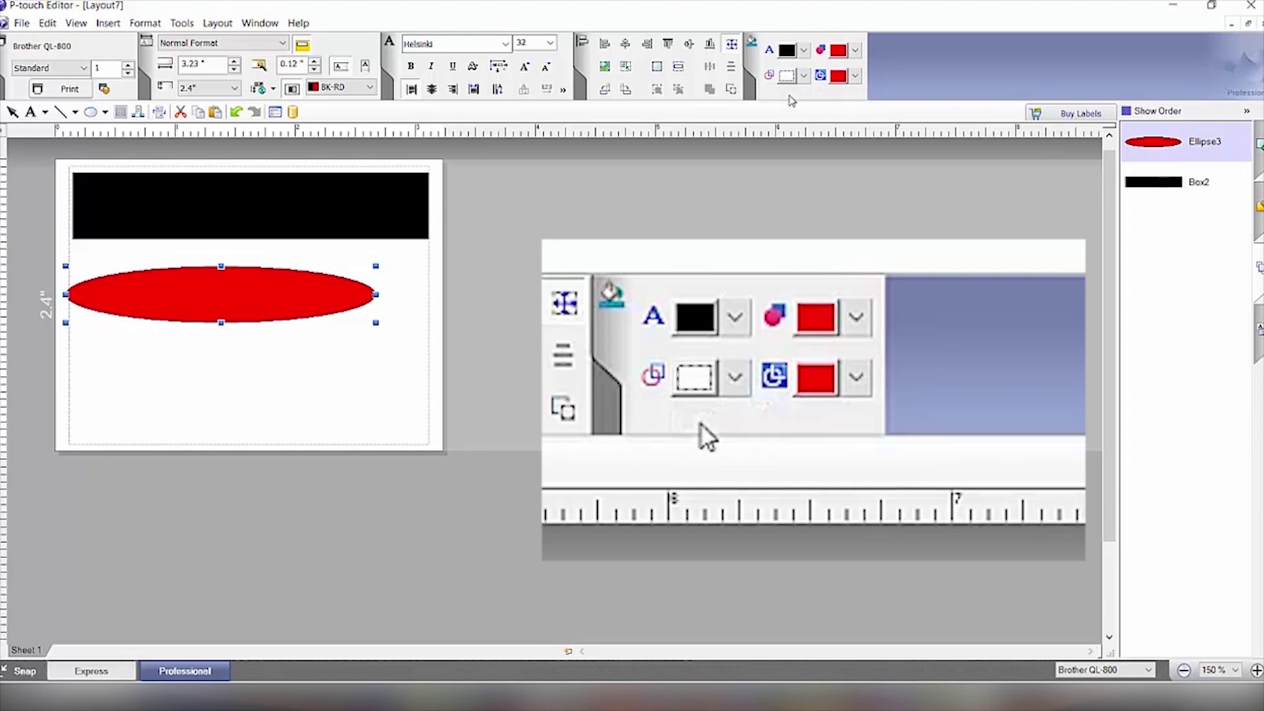
Set the ellipse outline weight to 1.5 pt and move it onto the black bar
{"action": "right_click", "coordinate": [262, 302]}
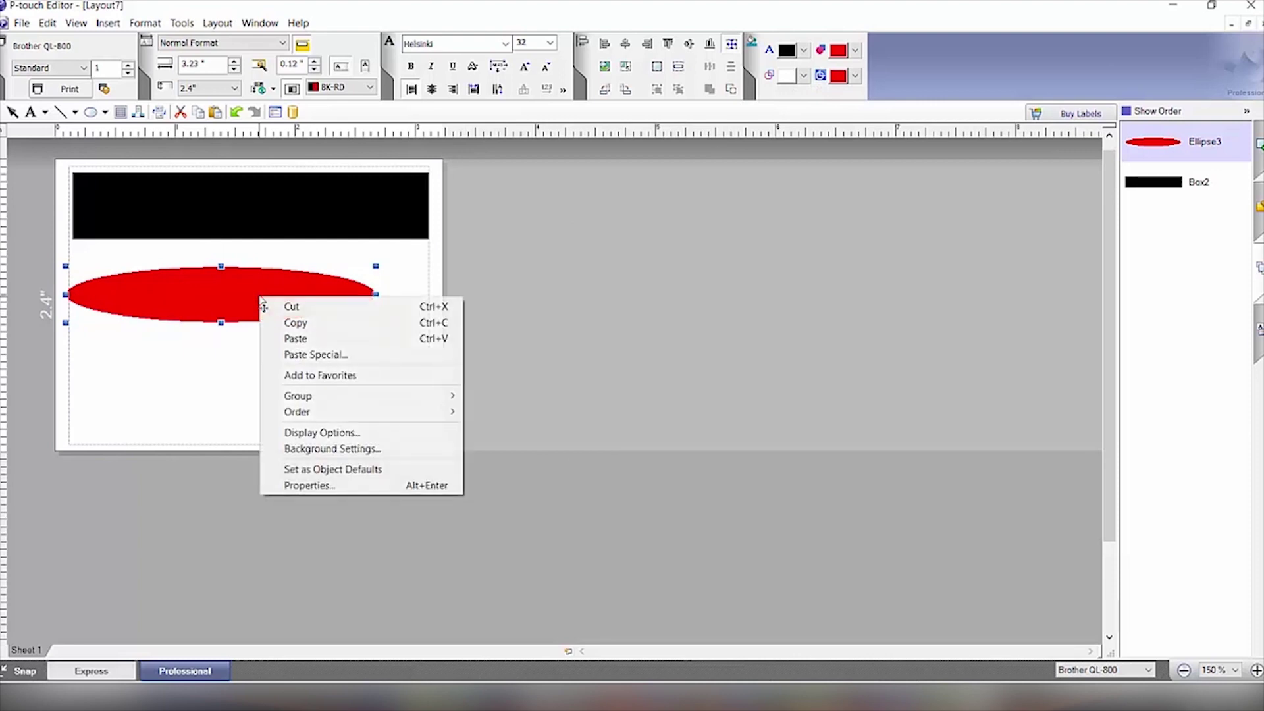
{"action": "left_click", "coordinate": [316, 488]}
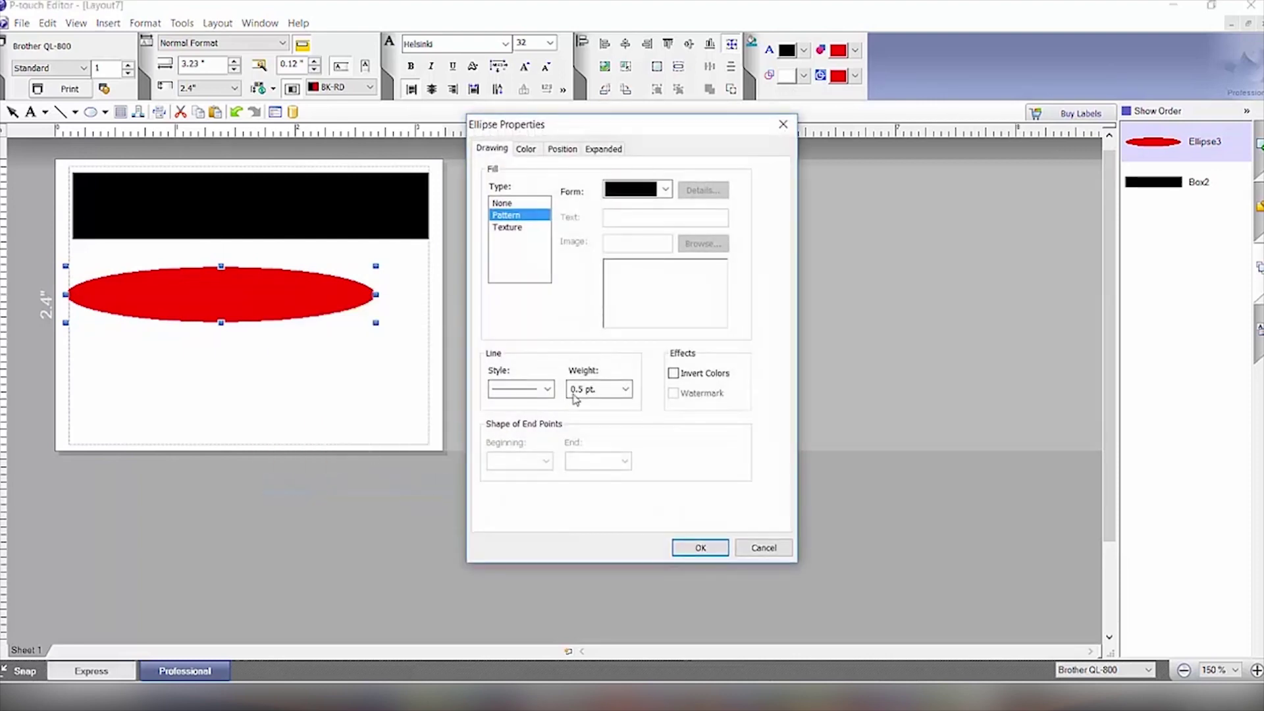
{"action": "left_click", "coordinate": [624, 389]}
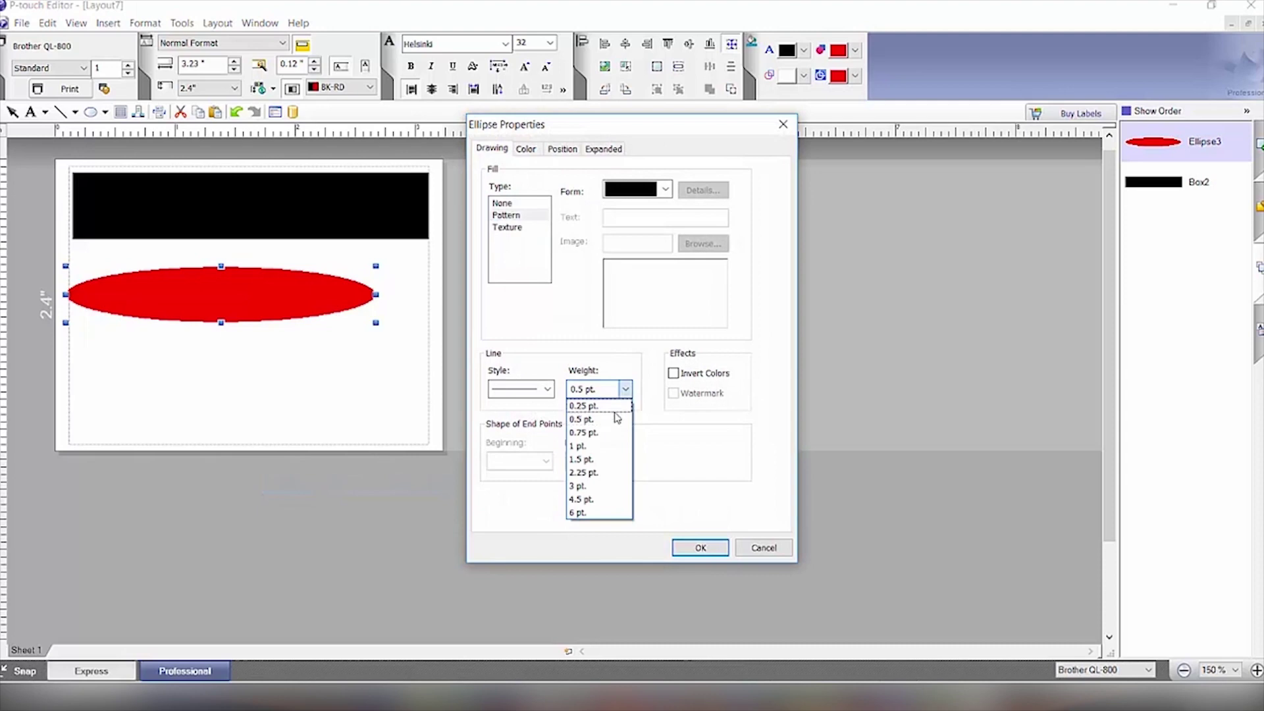
{"action": "left_click", "coordinate": [603, 460]}
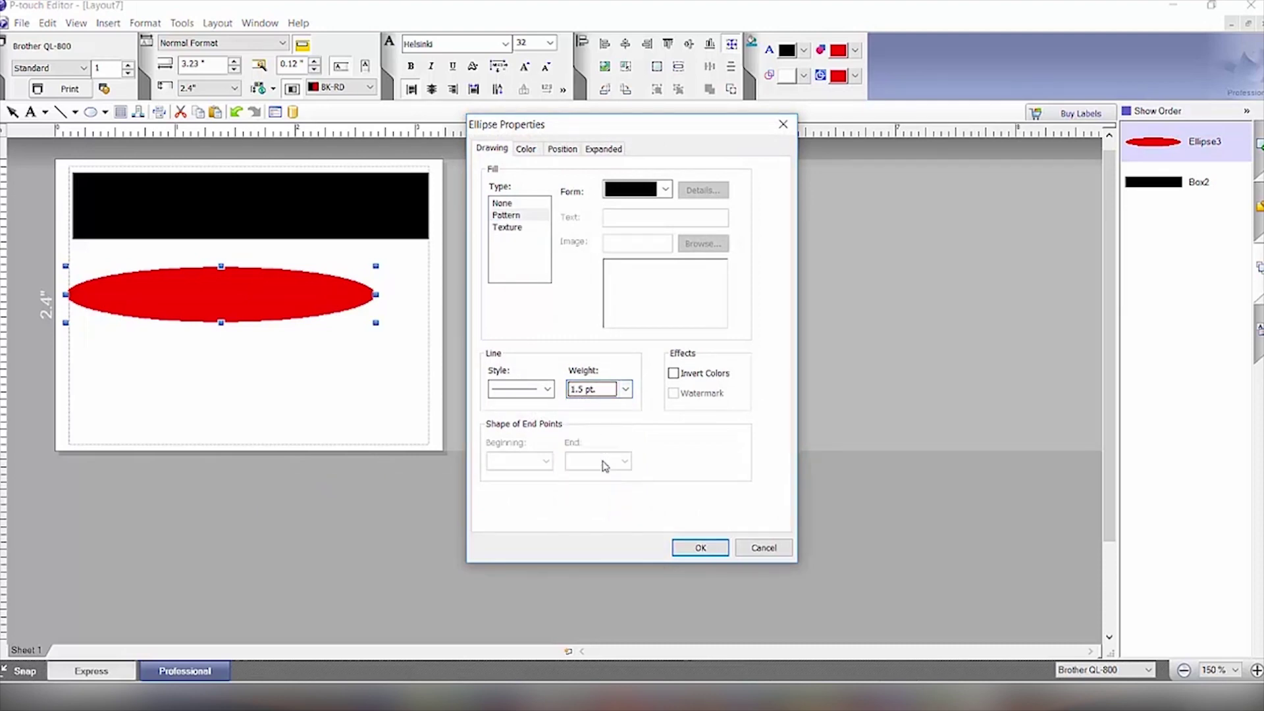
{"action": "left_click", "coordinate": [705, 549]}
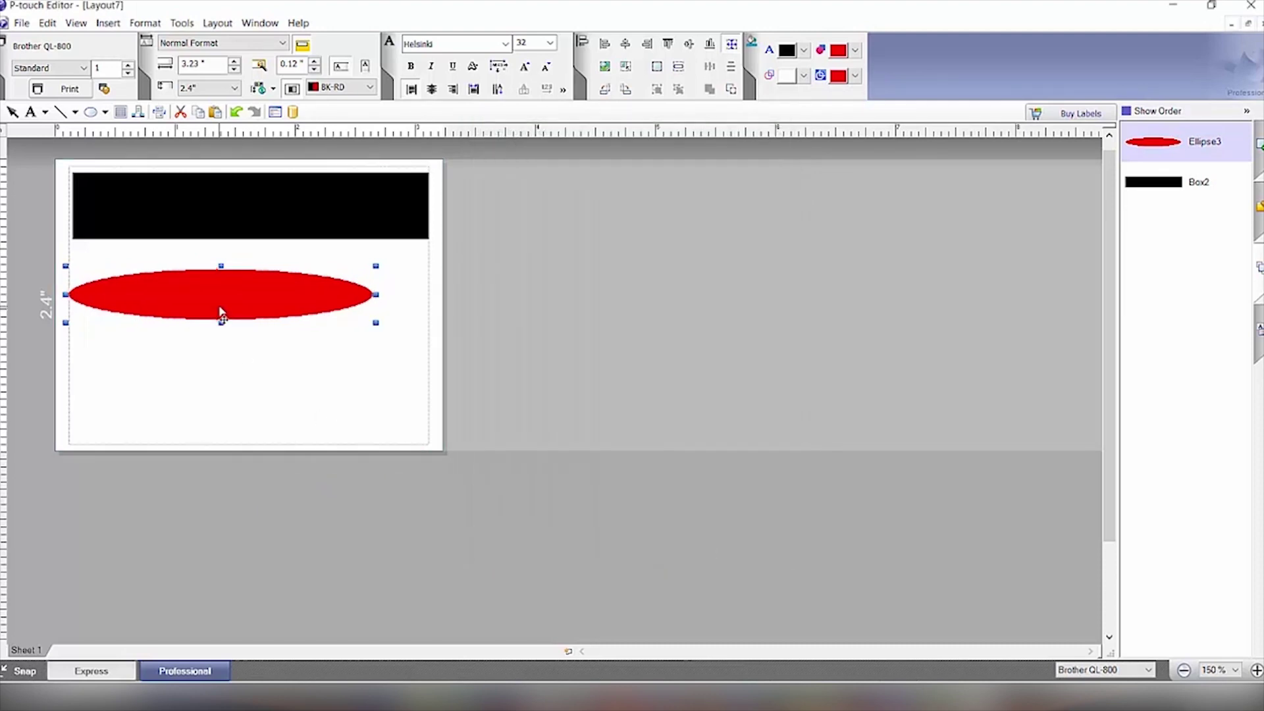
{"action": "left_click_drag", "start_coordinate": [222, 316], "coordinate": [247, 219]}
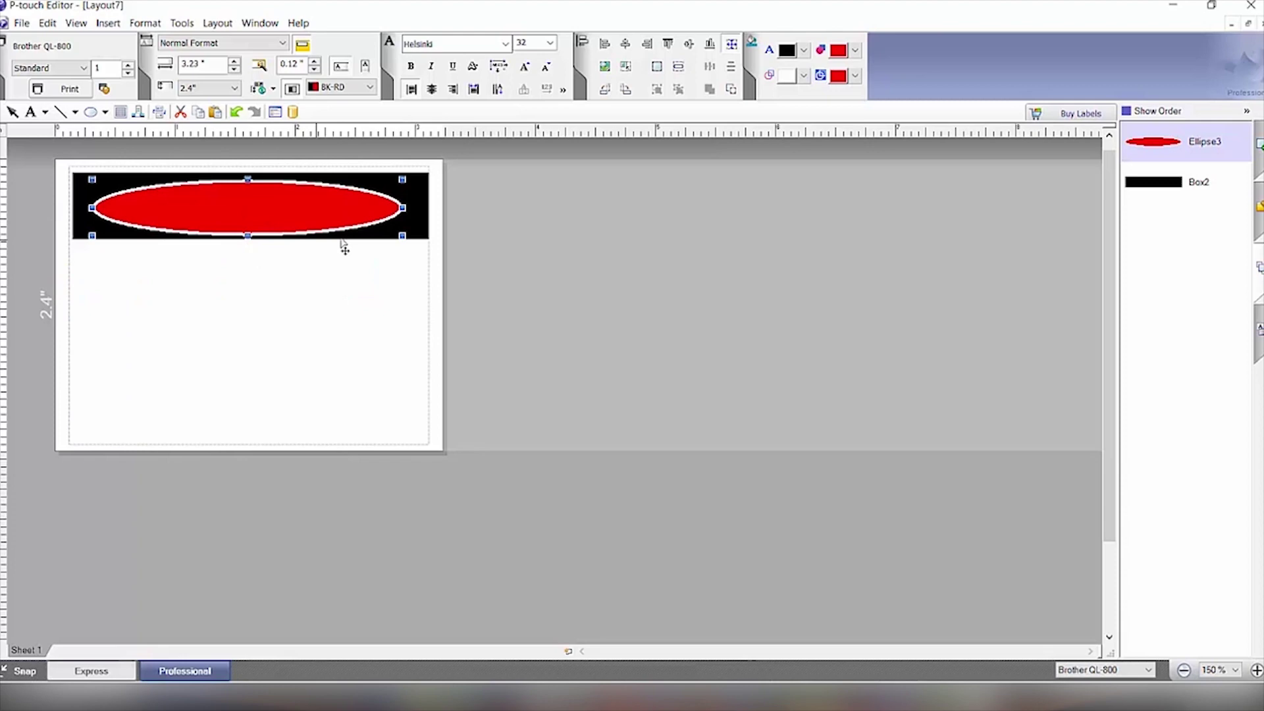
Add a text box below the black bar containing the word DANGER
{"action": "left_click", "coordinate": [310, 337]}
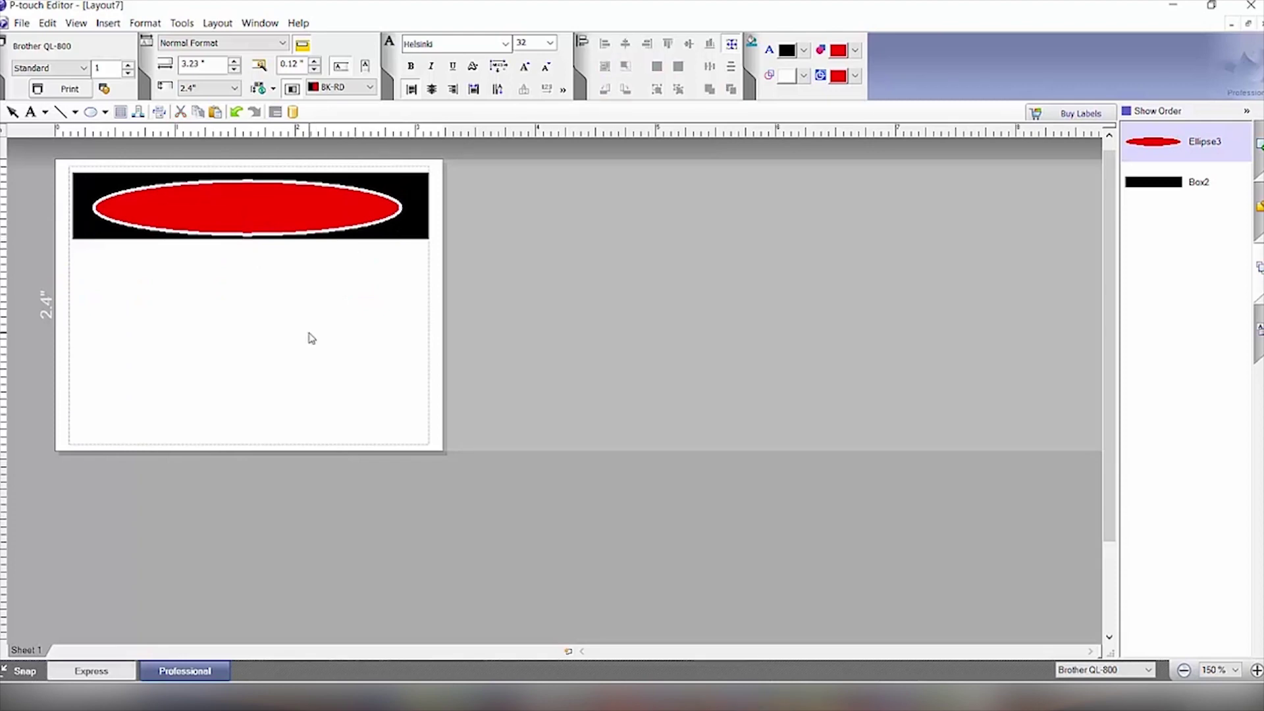
{"action": "left_click", "coordinate": [31, 112]}
{"action": "left_click_drag", "start_coordinate": [116, 266], "coordinate": [402, 350]}
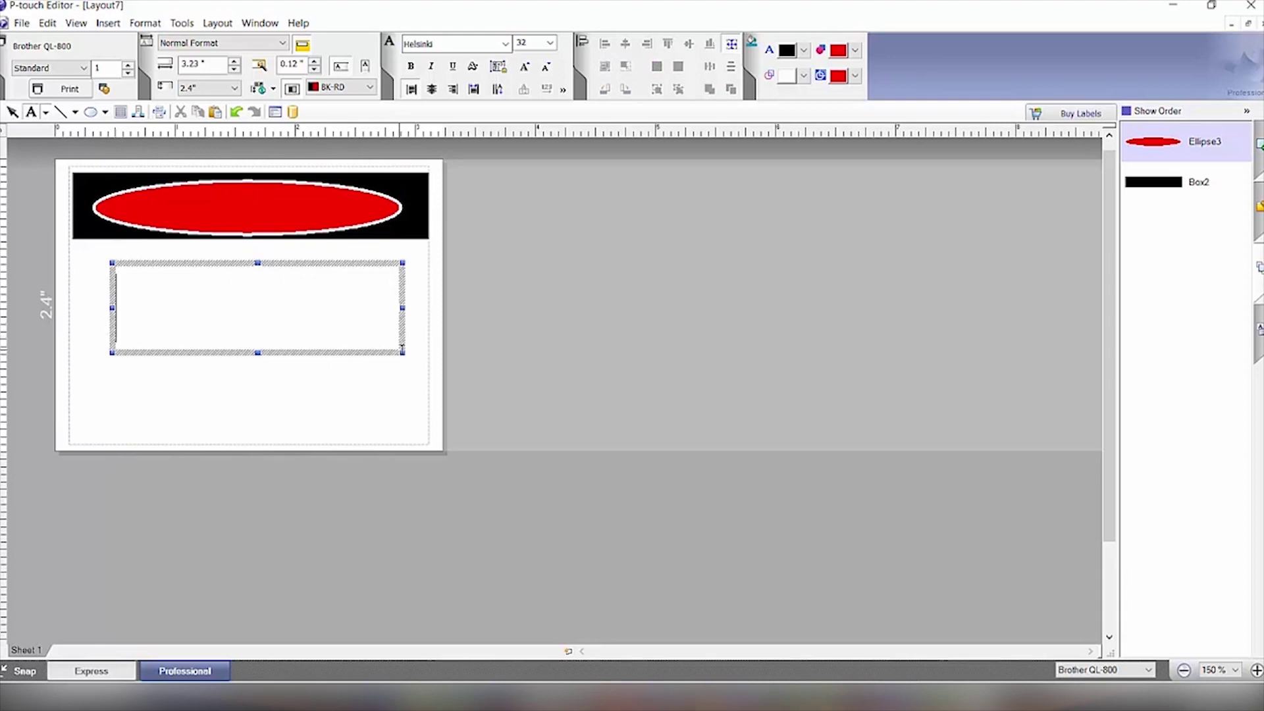
{"action": "type", "text": "DA"}
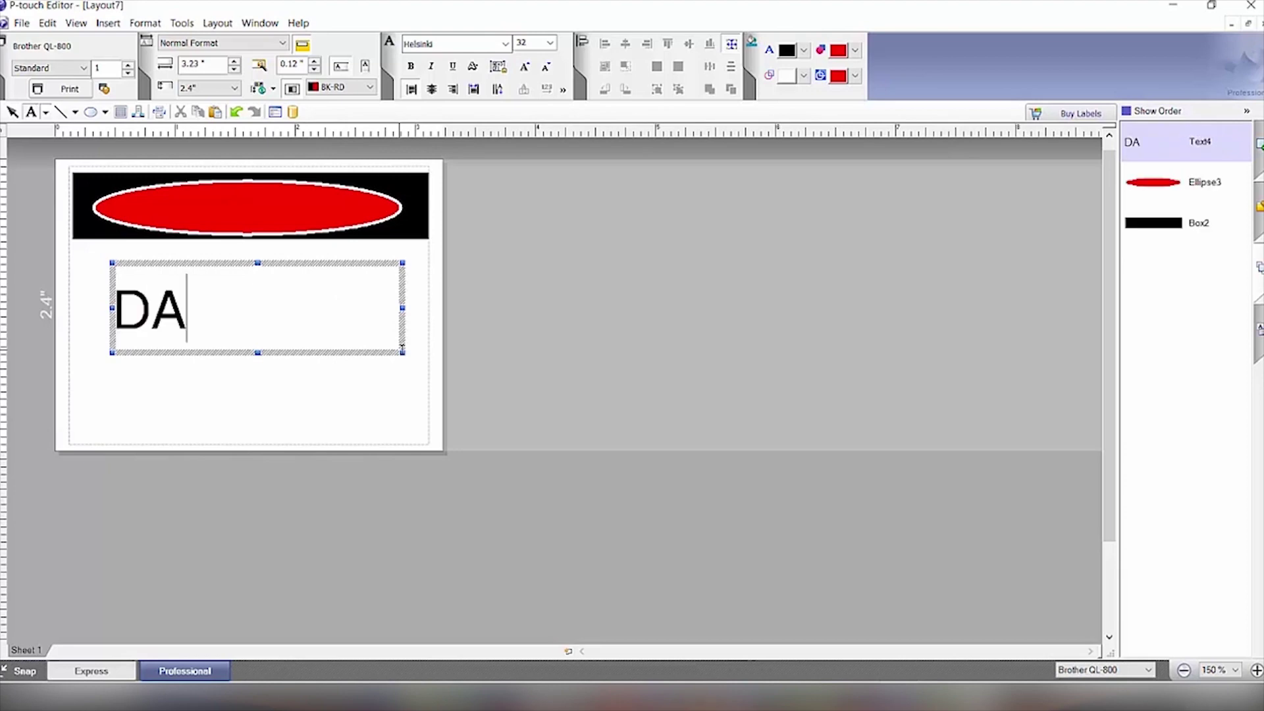
{"action": "type", "text": "NGER"}
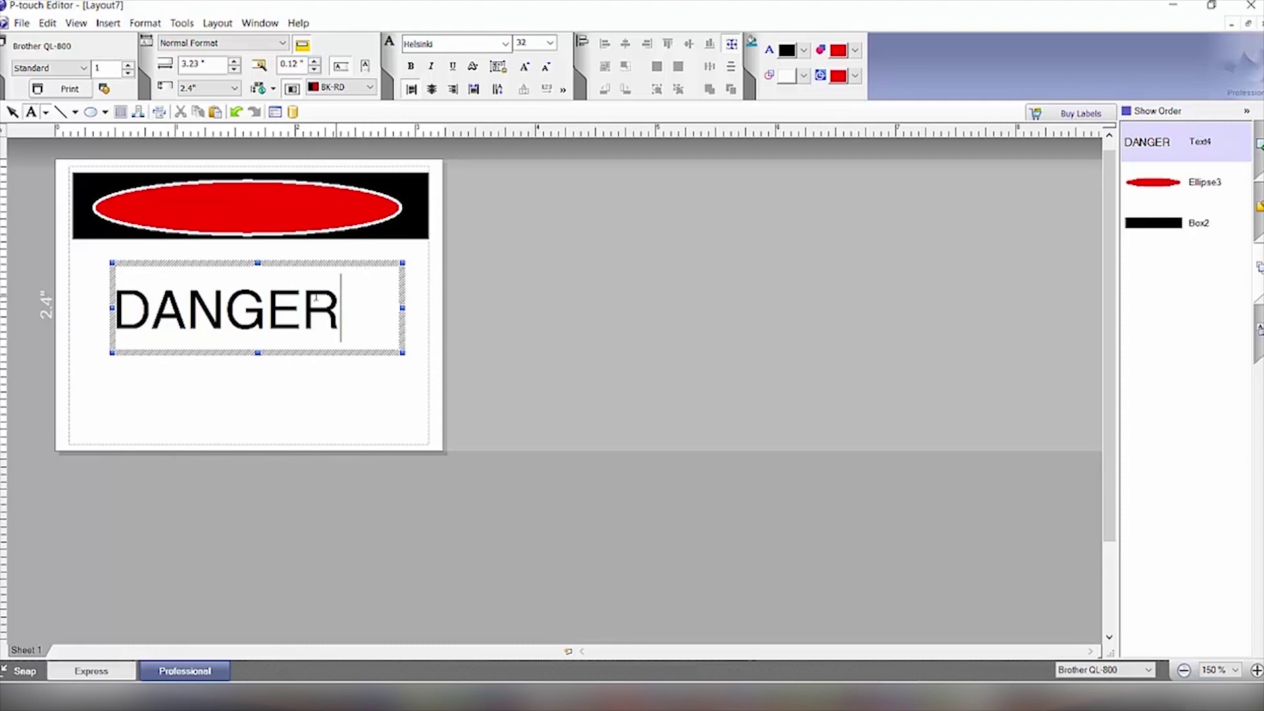
Change the DANGER text colour to white
{"action": "left_click_drag", "start_coordinate": [339, 297], "coordinate": [87, 295]}
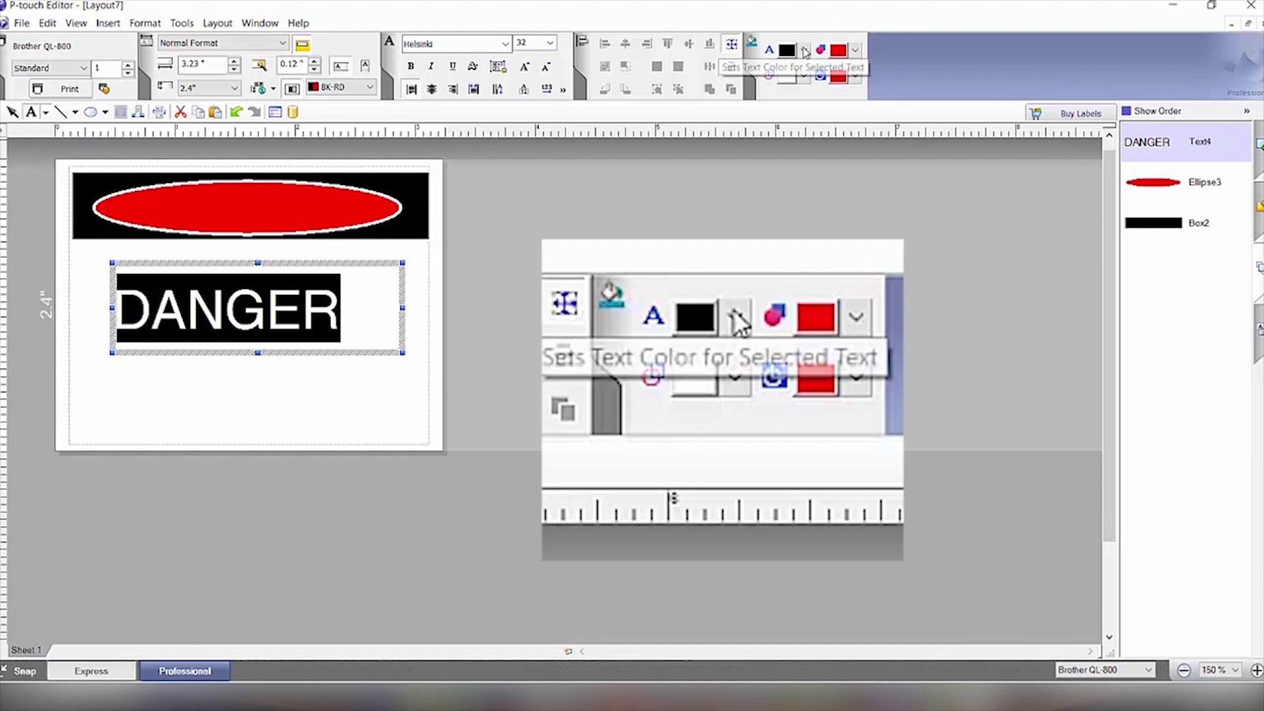
{"action": "left_click", "coordinate": [805, 51]}
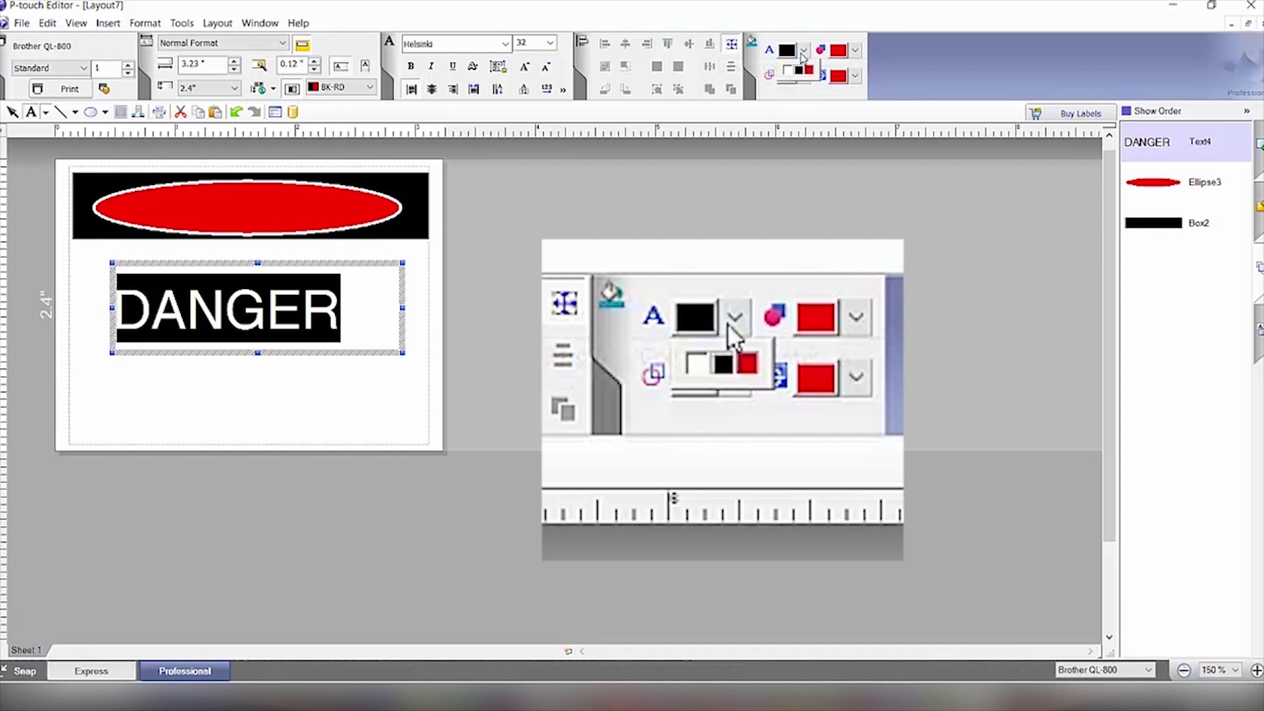
{"action": "left_click", "coordinate": [788, 70]}
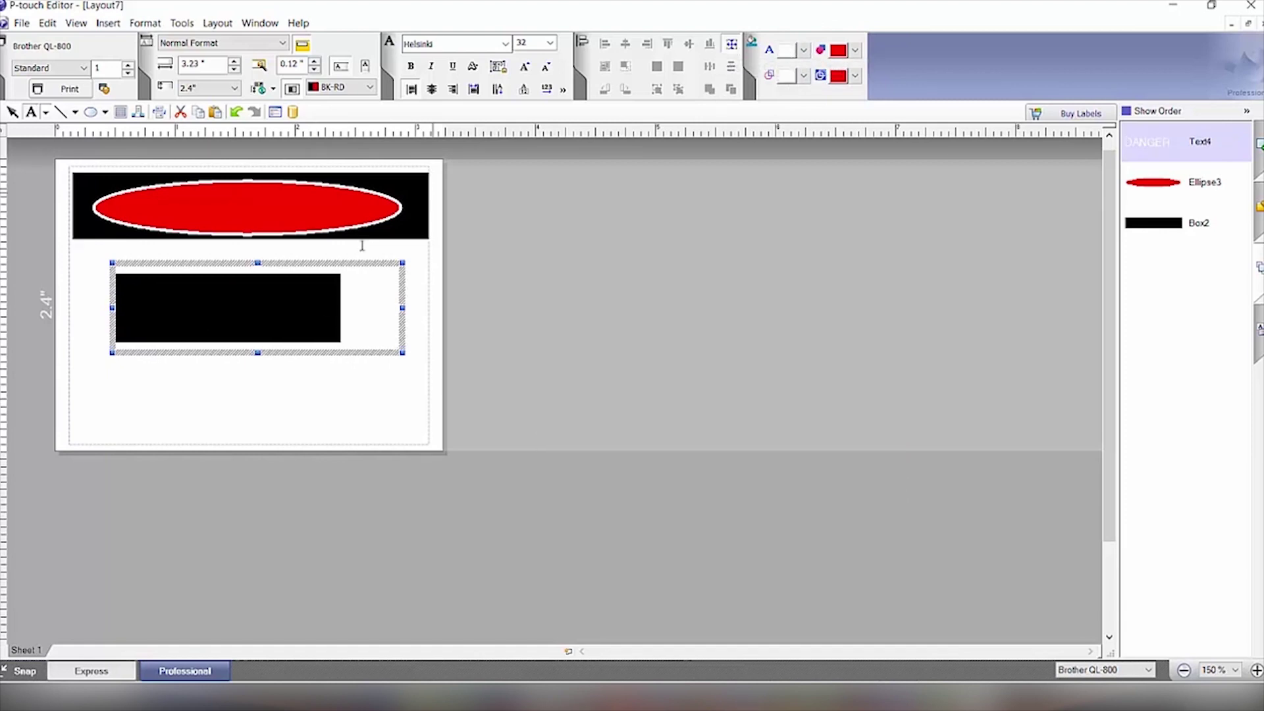
{"action": "left_click", "coordinate": [312, 282]}
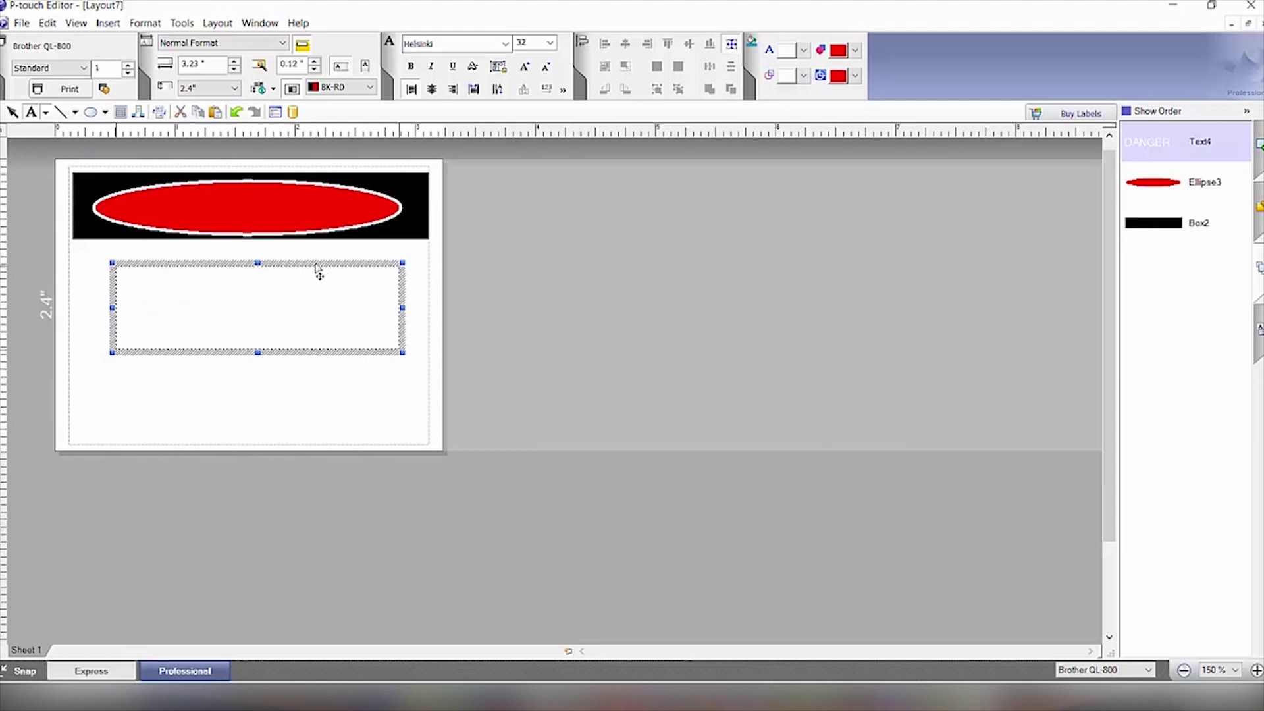
Move the DANGER text onto the red ellipse, shrink it to fit, and nudge it centred
{"action": "left_click_drag", "start_coordinate": [318, 270], "coordinate": [321, 189]}
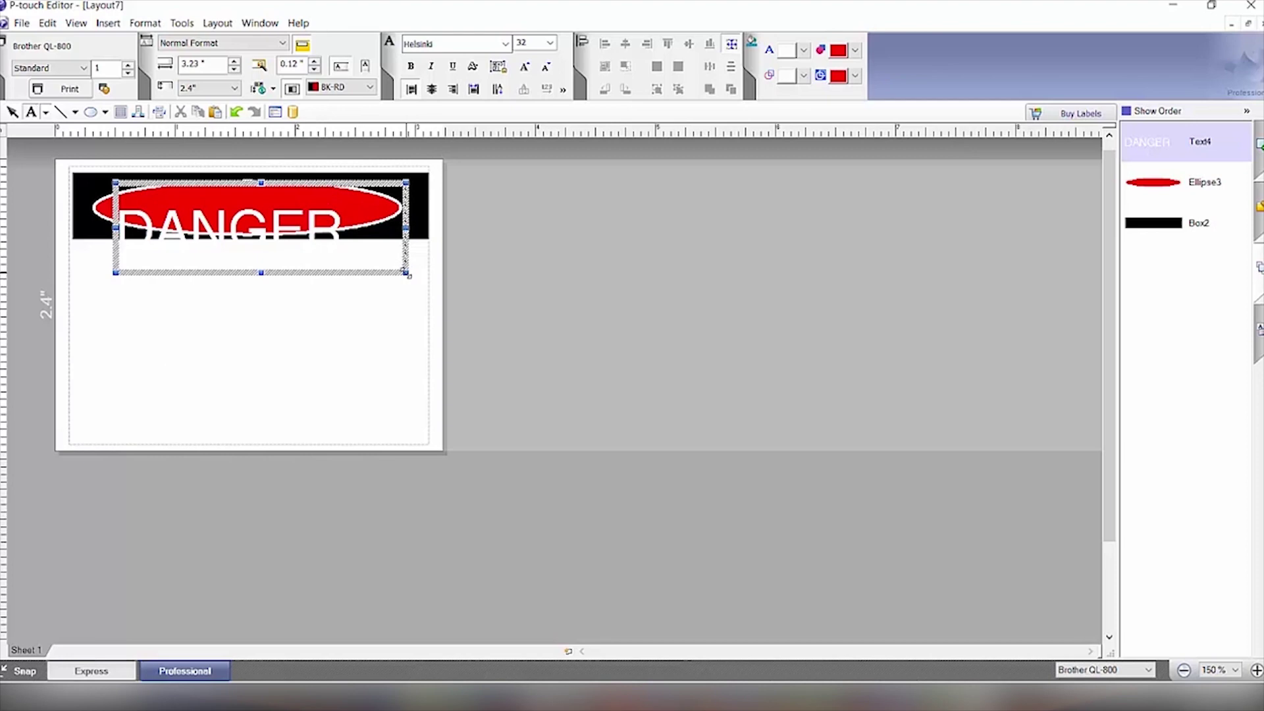
{"action": "left_click_drag", "start_coordinate": [409, 275], "coordinate": [374, 230]}
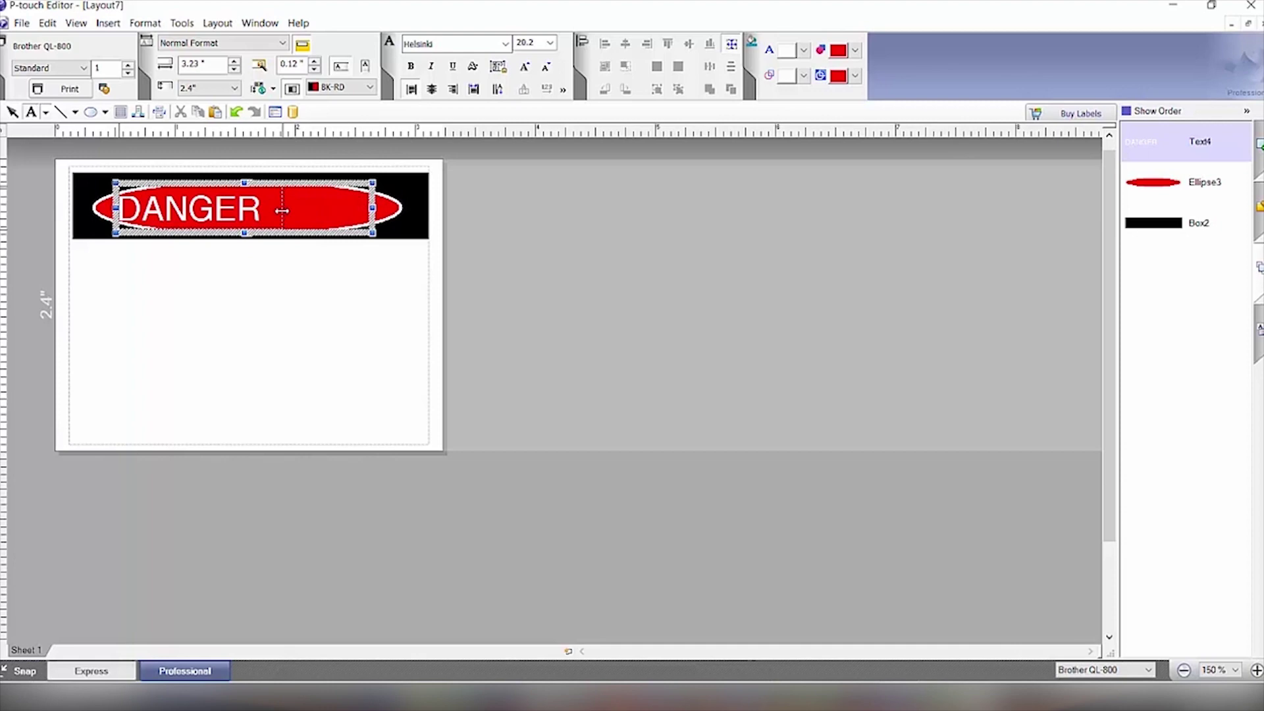
{"action": "left_click_drag", "start_coordinate": [281, 211], "coordinate": [282, 210]}
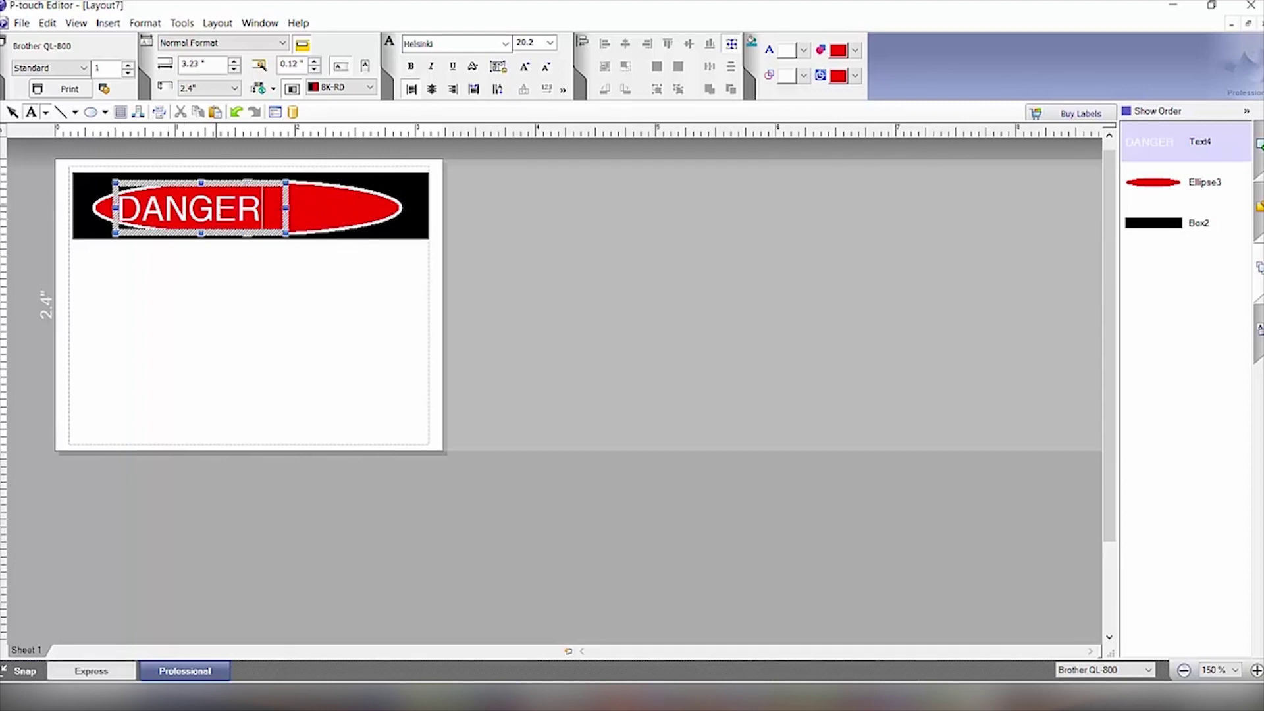
{"action": "left_click", "coordinate": [290, 210]}
{"action": "key", "text": "Right"}
{"action": "key", "text": "Right"}
{"action": "key", "text": "Right"}
{"action": "key", "text": "Right"}
{"action": "key", "text": "Right"}
{"action": "key", "text": "Right"}
{"action": "key", "text": "Right"}
{"action": "key", "text": "Right"}
{"action": "key", "text": "Right"}
{"action": "key", "text": "Right"}
{"action": "key", "text": "Right"}
{"action": "key", "text": "Right"}
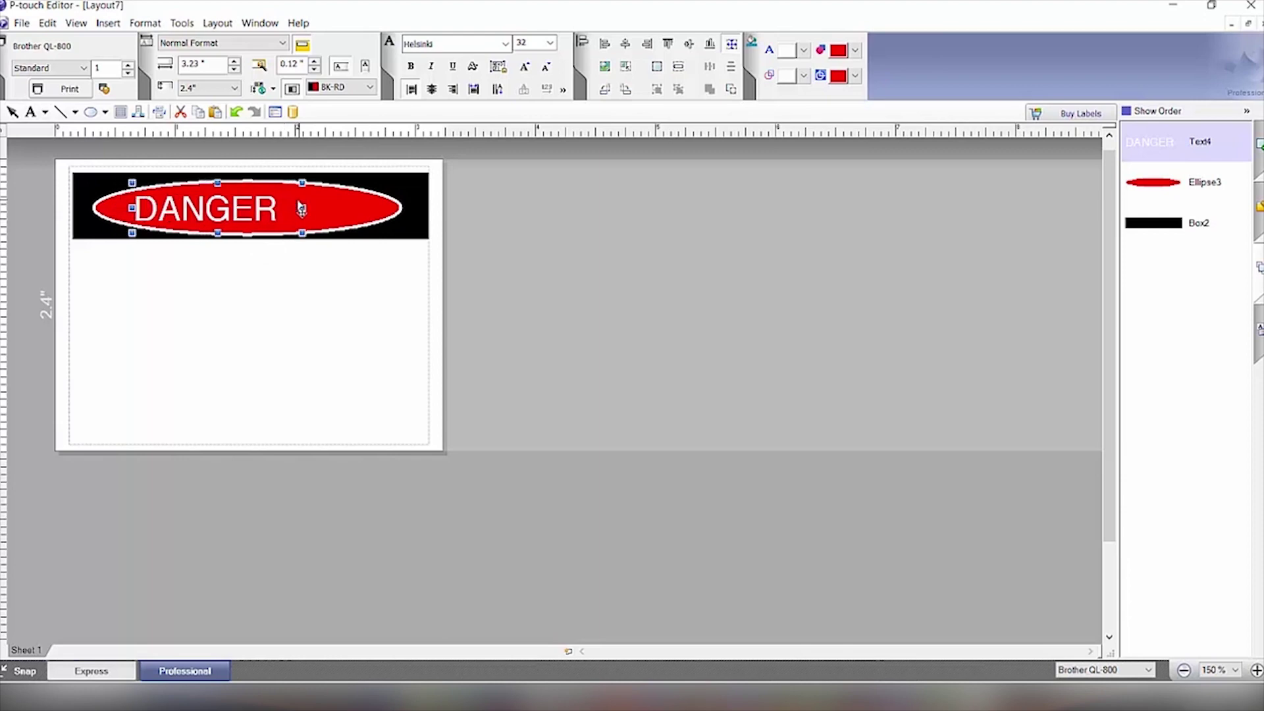
{"action": "key", "text": "Right"}
{"action": "key", "text": "Right"}
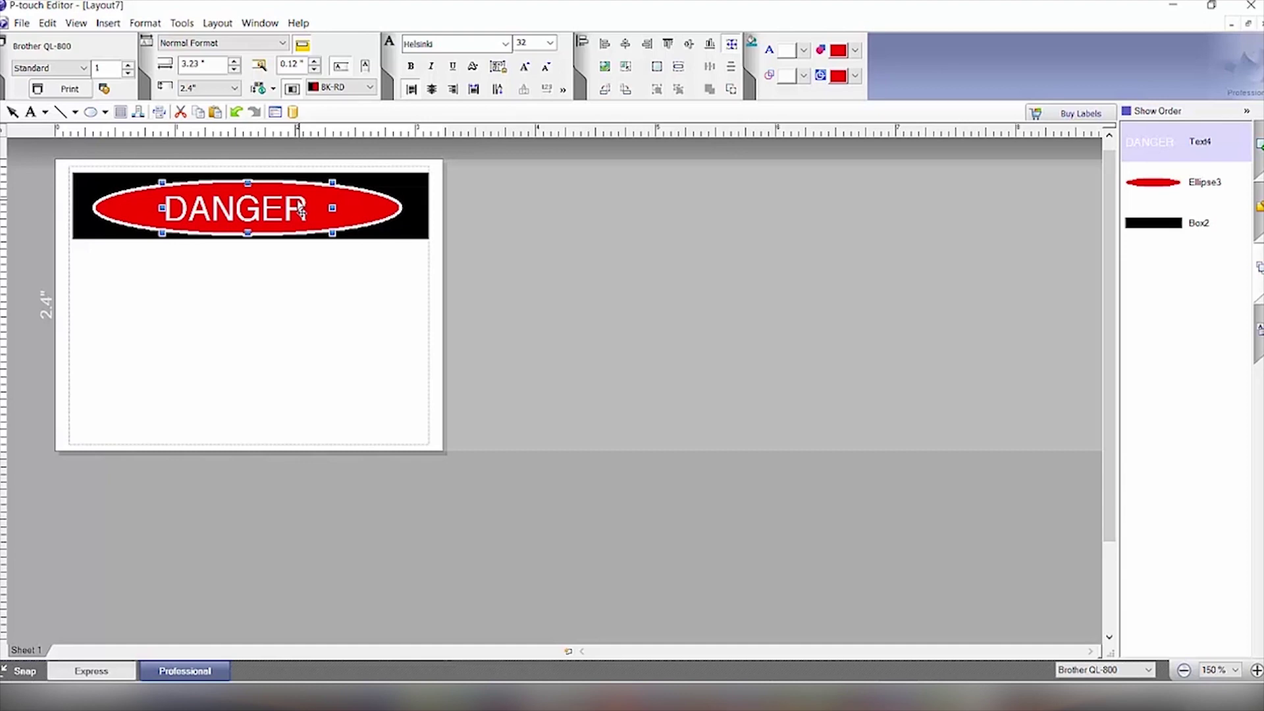
{"action": "left_click", "coordinate": [246, 312]}
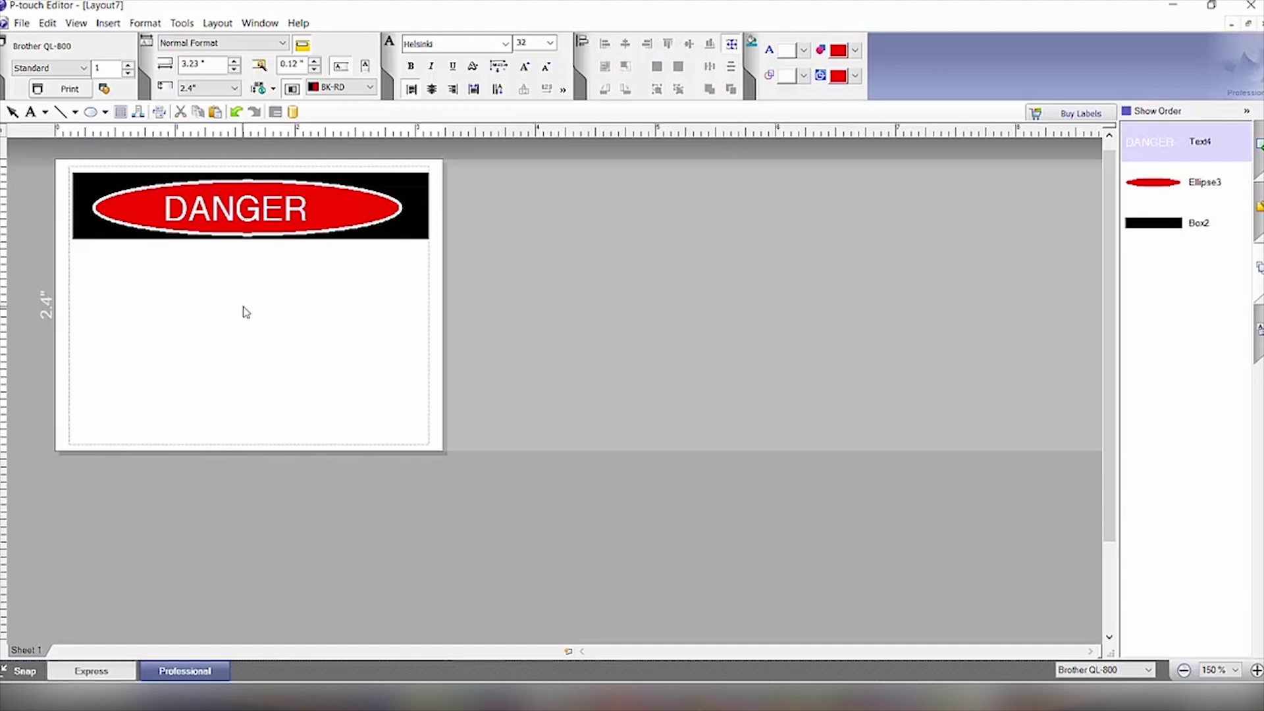
Add a horizontal text block reading DO NOT / ENTER on two lines
{"action": "left_click", "coordinate": [31, 114]}
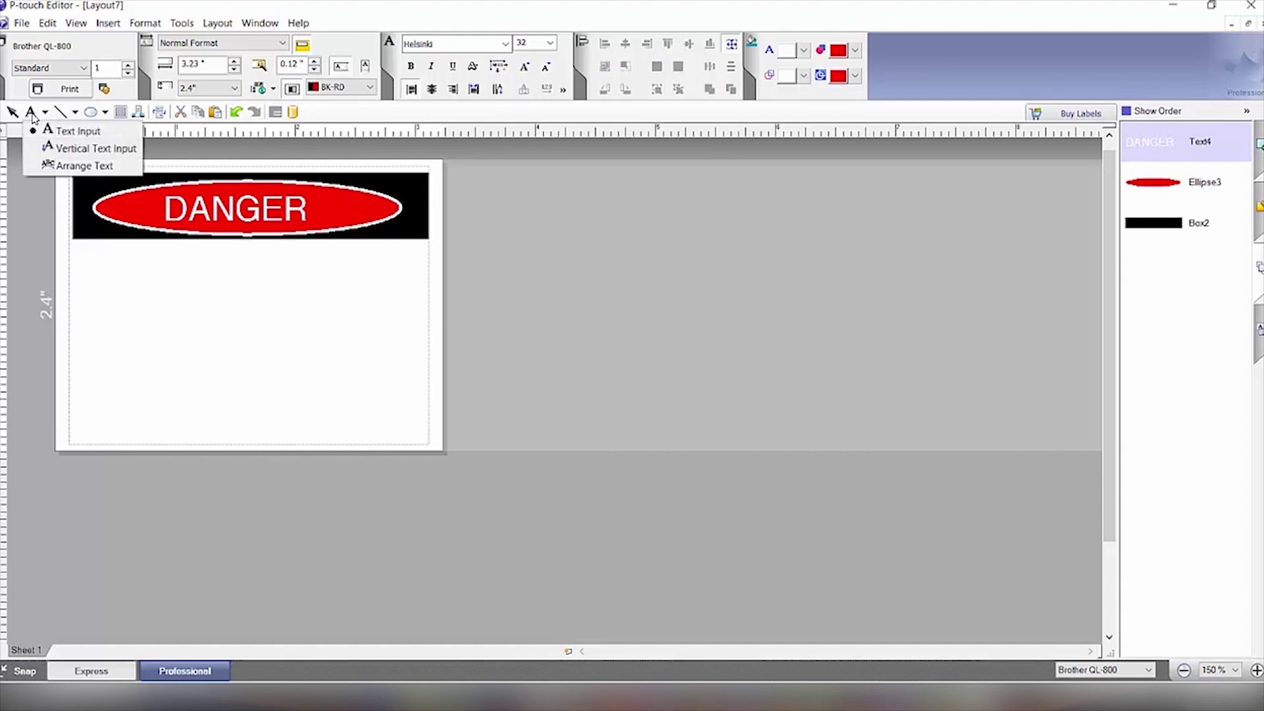
{"action": "left_click", "coordinate": [29, 116]}
{"action": "left_click_drag", "start_coordinate": [93, 289], "coordinate": [329, 428]}
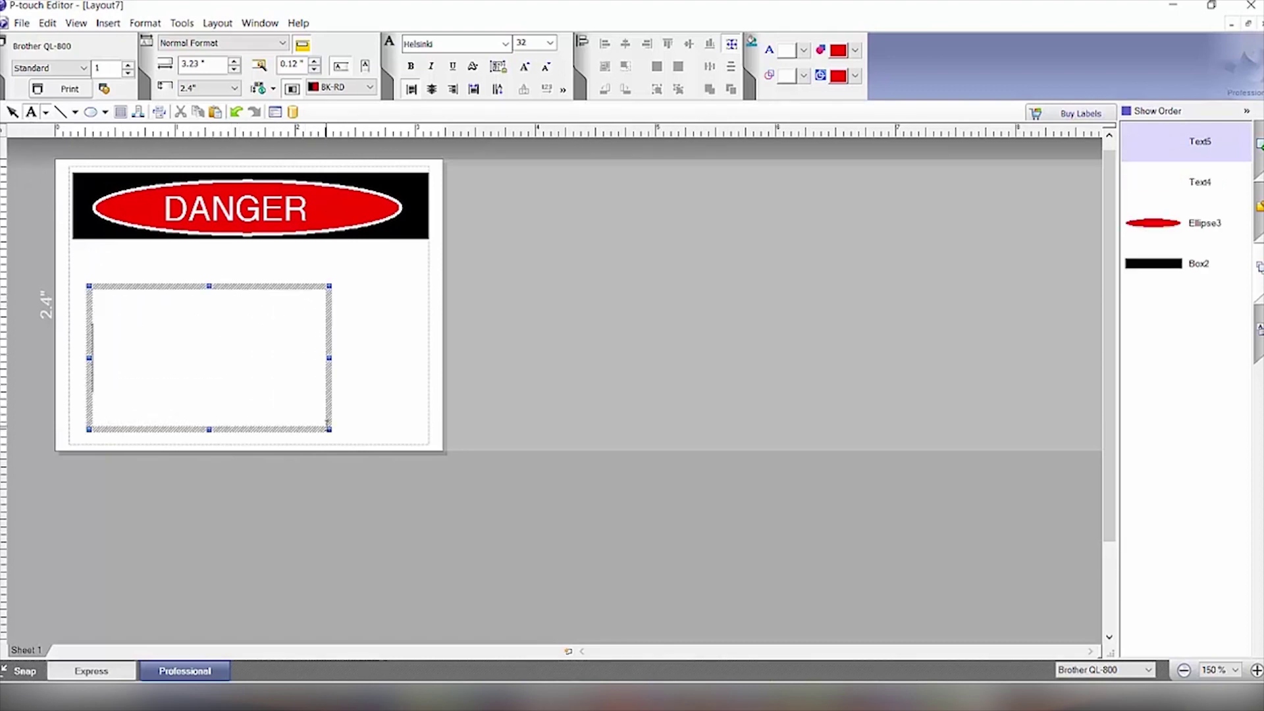
{"action": "type", "text": "DO"}
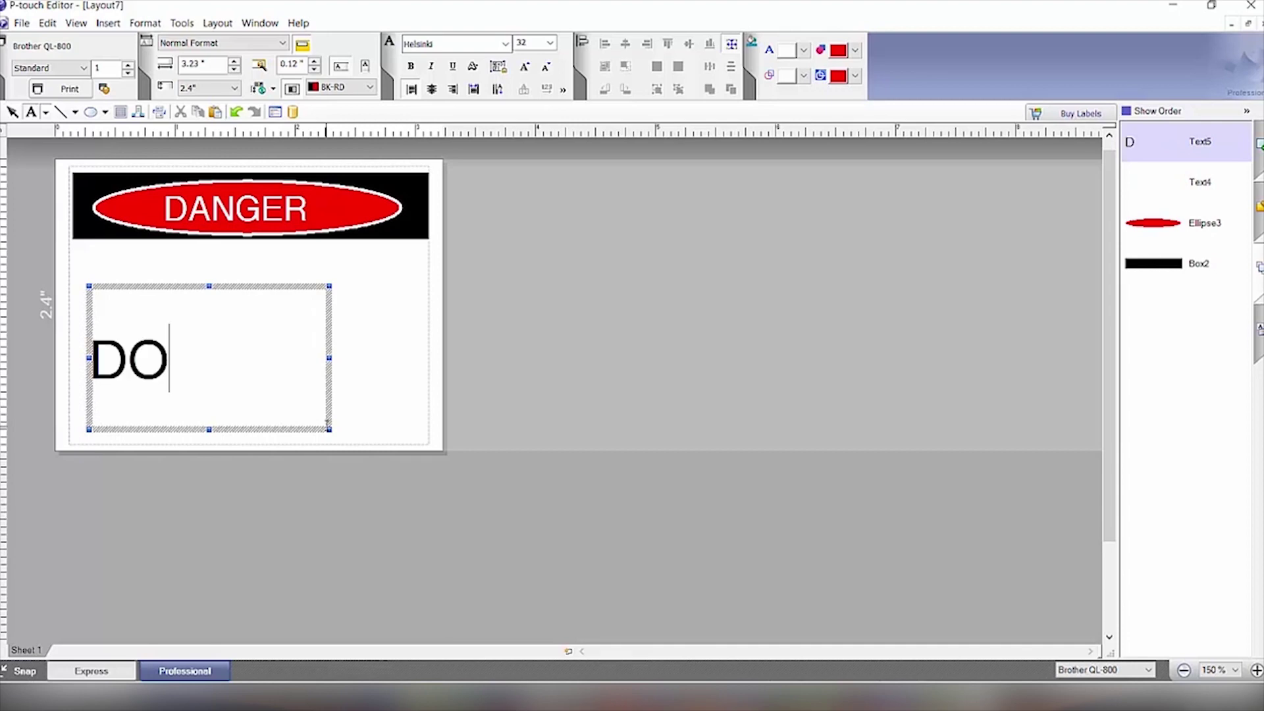
{"action": "type", "text": " NOT"}
{"action": "key", "text": "Return"}
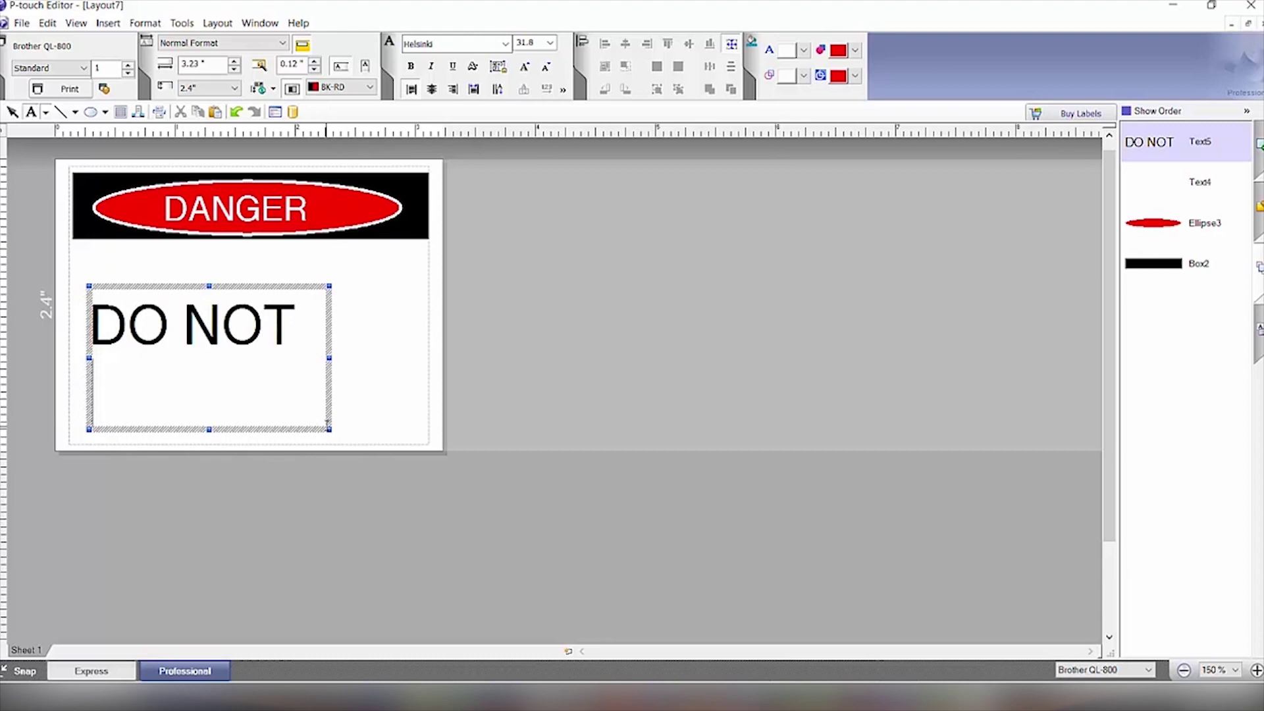
{"action": "type", "text": "ENTER"}
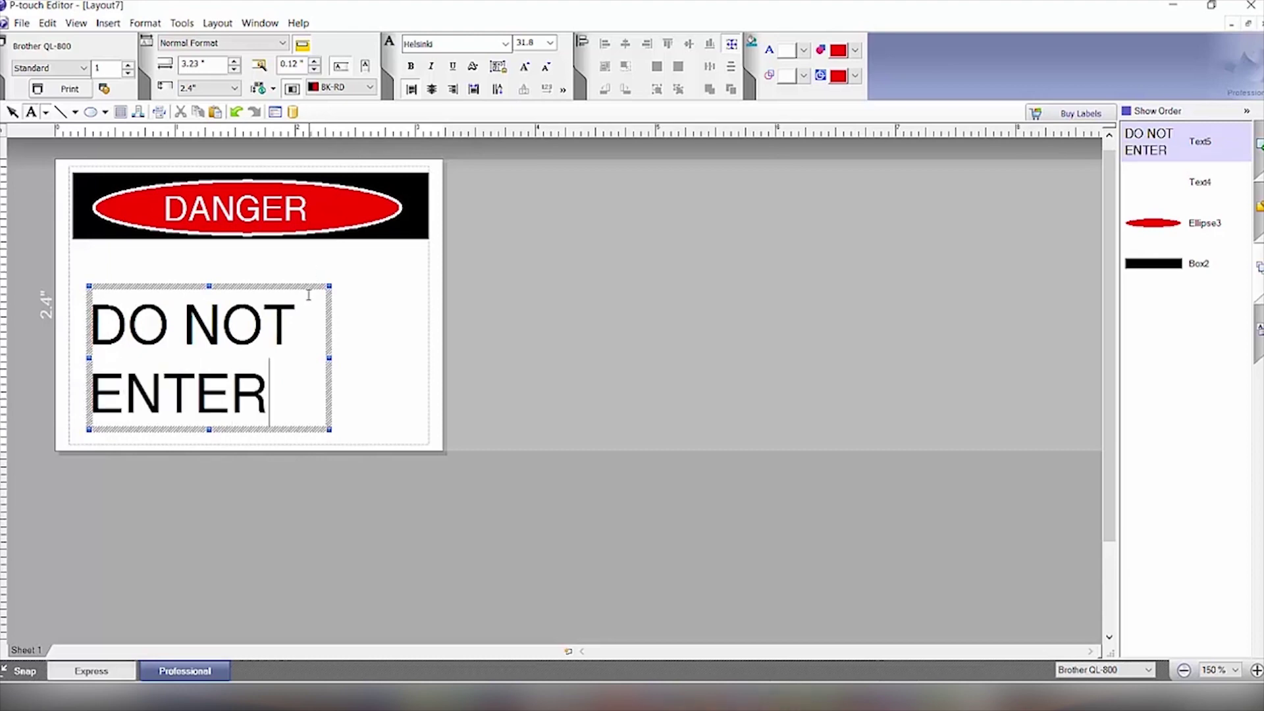
Position the DO NOT ENTER block at left just below the DANGER bar
{"action": "left_click_drag", "start_coordinate": [303, 289], "coordinate": [277, 270]}
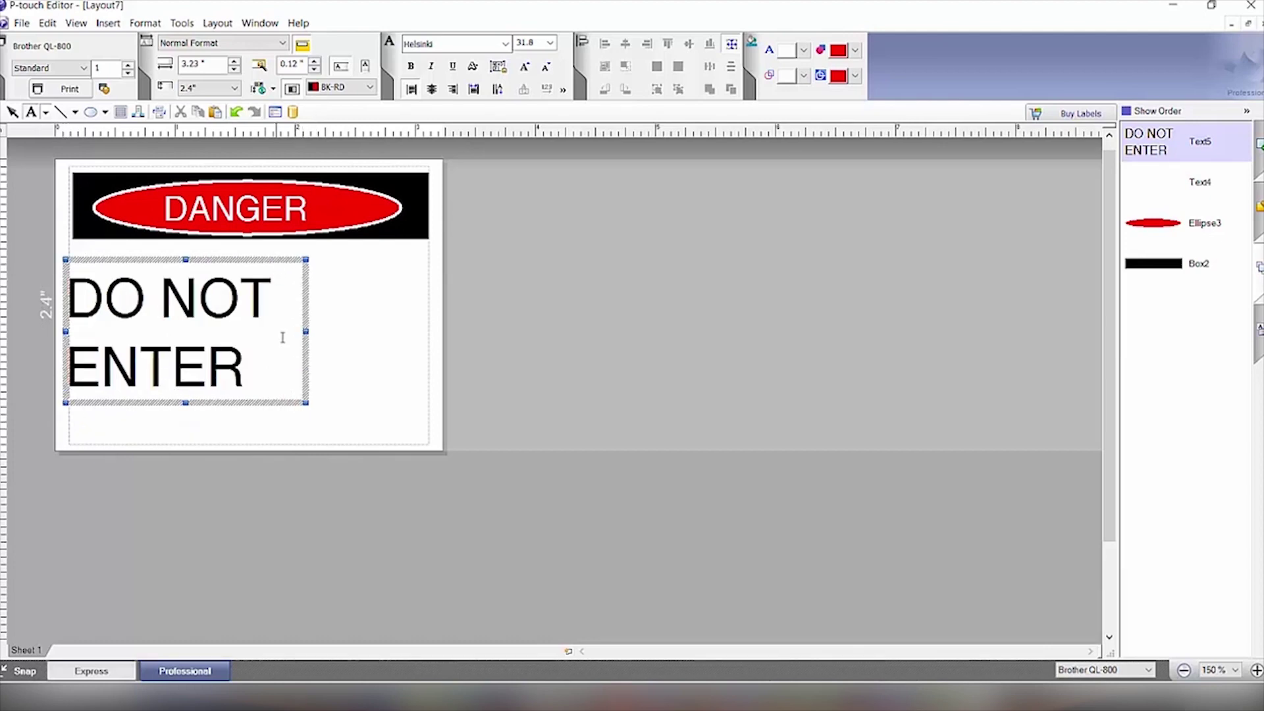
{"action": "left_click_drag", "start_coordinate": [275, 409], "coordinate": [279, 428]}
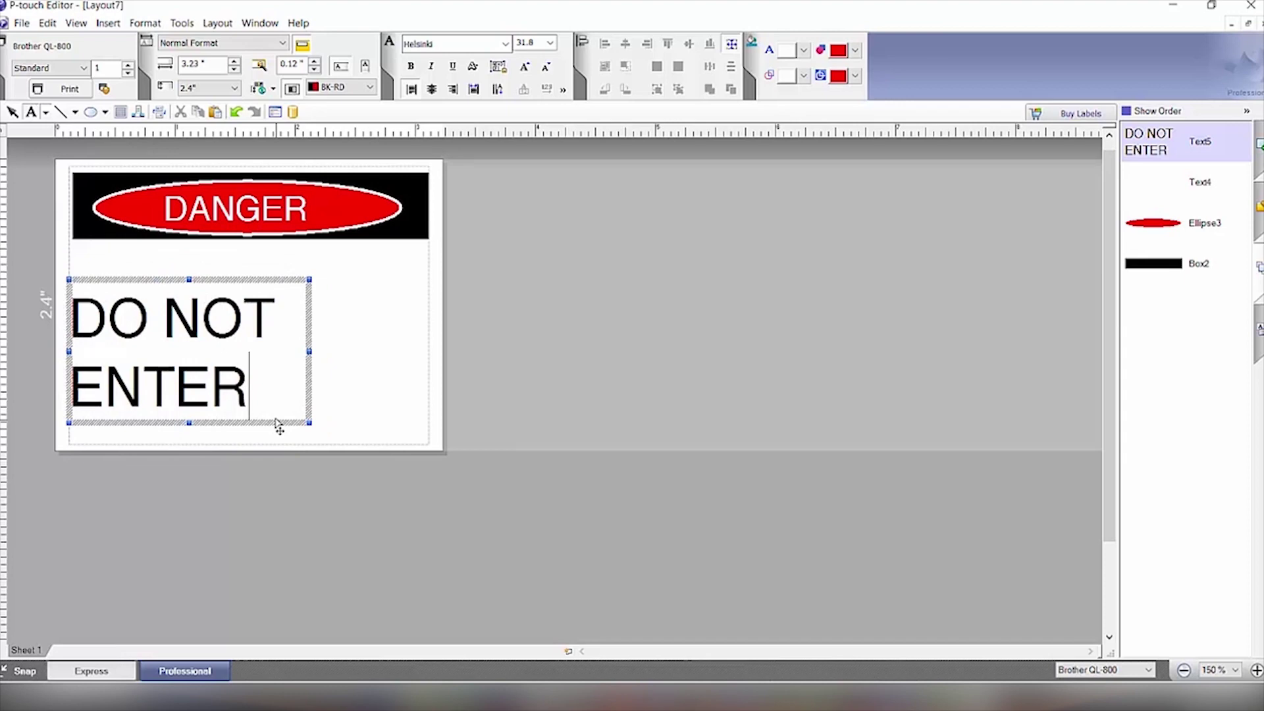
{"action": "left_click", "coordinate": [368, 359]}
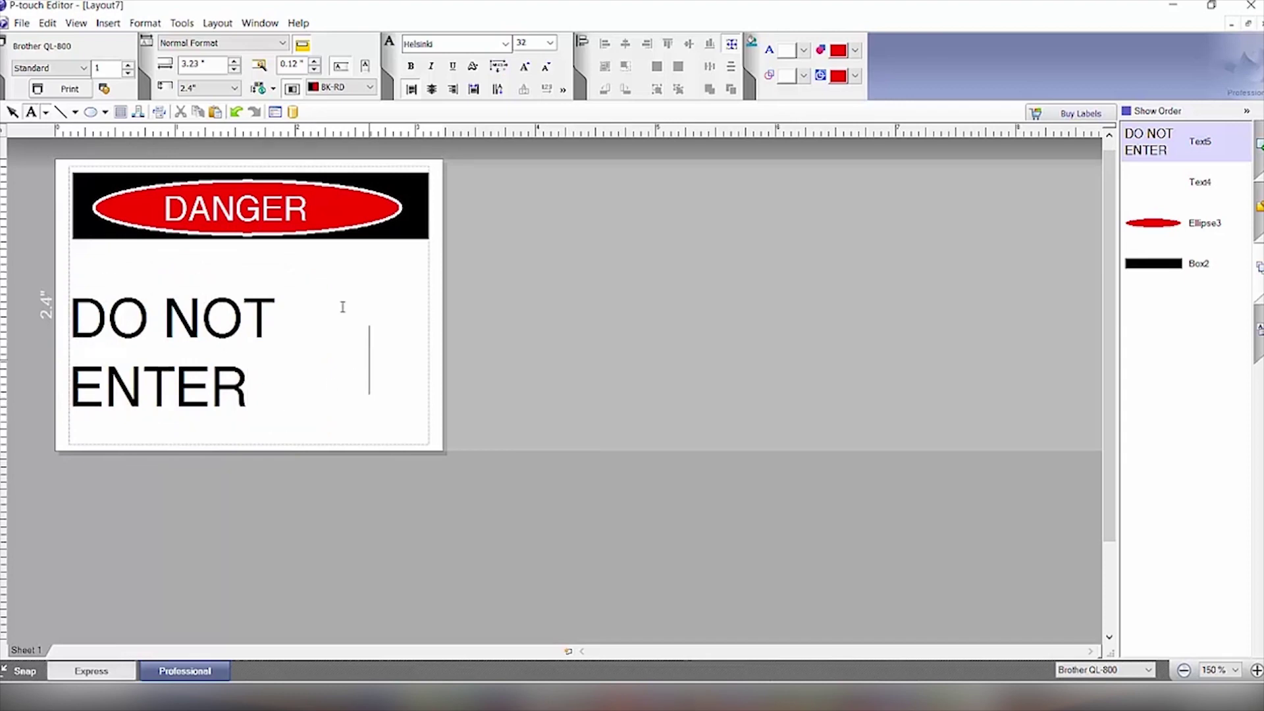
{"action": "left_click", "coordinate": [104, 114]}
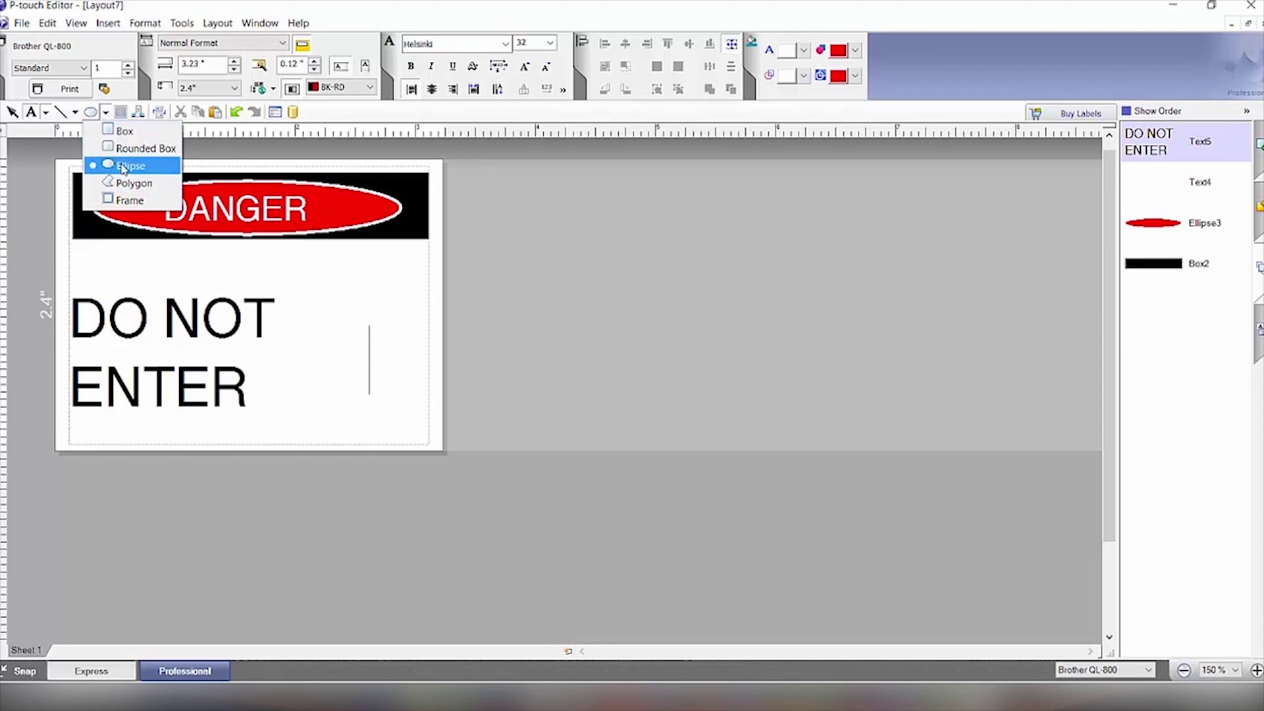
Draw a circle right of the DO NOT ENTER text and give it a red outline
{"action": "left_click", "coordinate": [124, 167]}
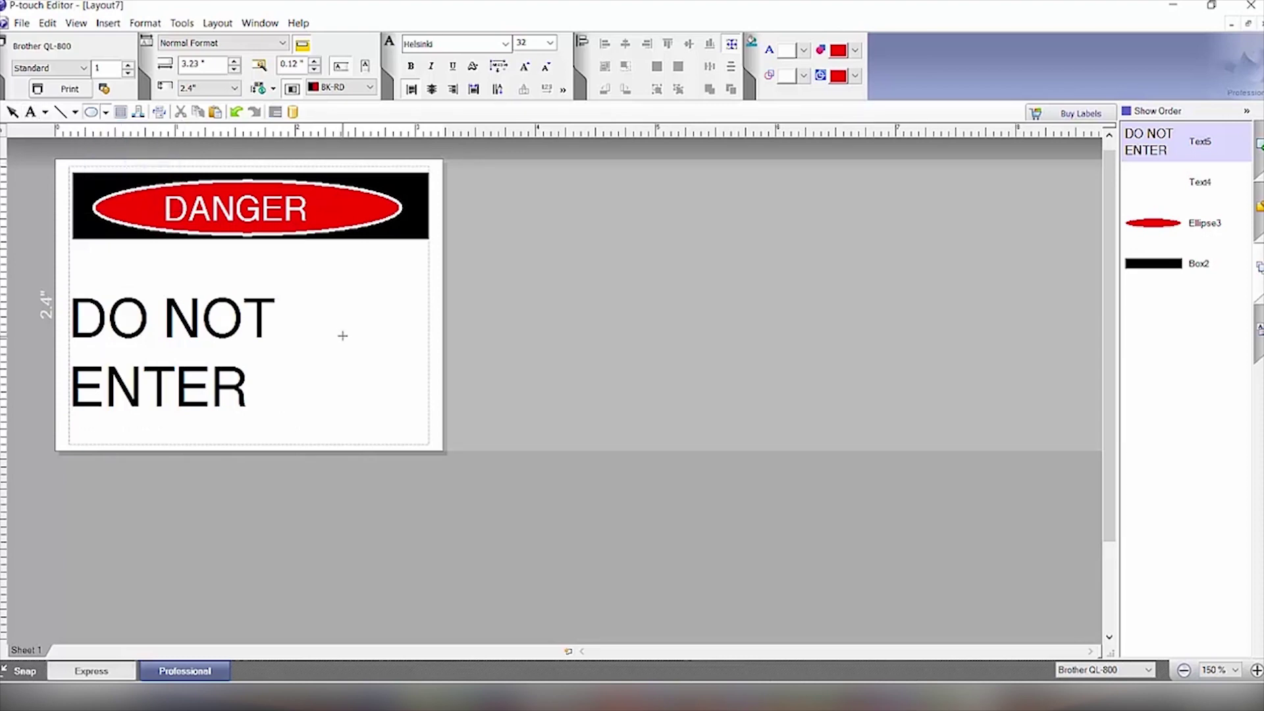
{"action": "left_click", "coordinate": [326, 319]}
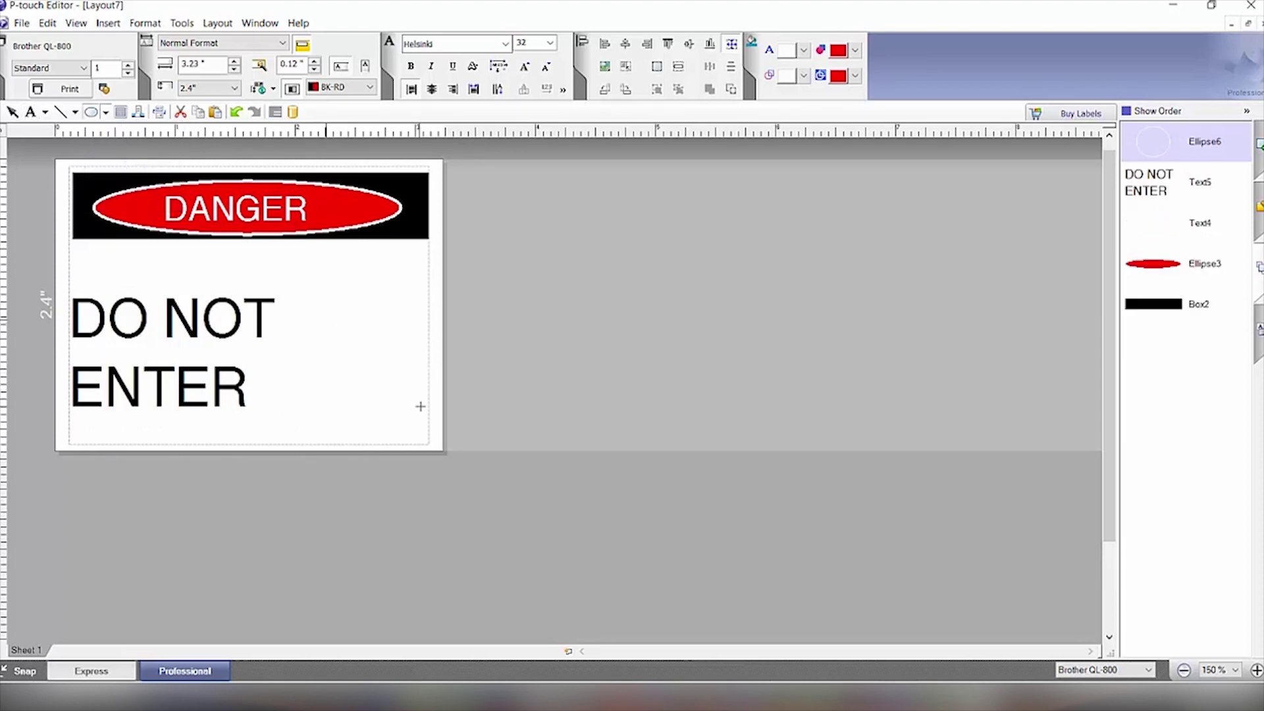
{"action": "left_click_drag", "start_coordinate": [422, 406], "coordinate": [421, 406]}
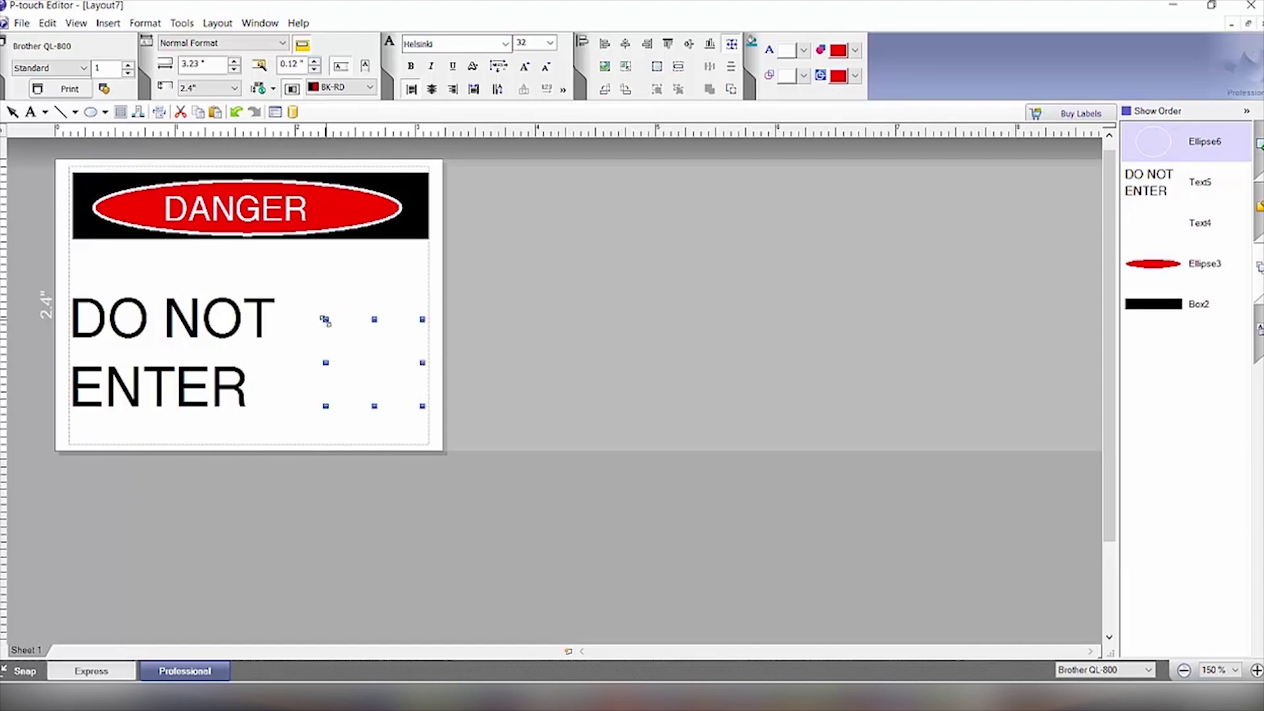
{"action": "left_click_drag", "start_coordinate": [325, 320], "coordinate": [305, 299]}
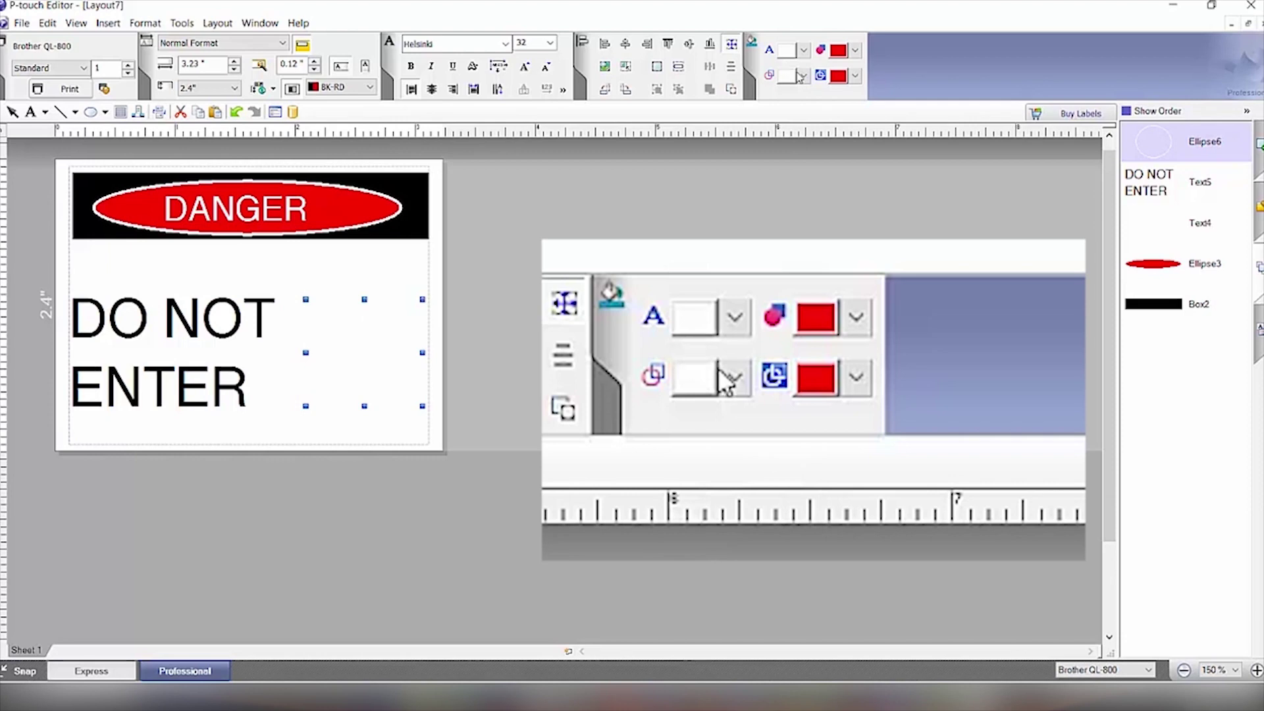
{"action": "left_click", "coordinate": [804, 76]}
{"action": "left_click", "coordinate": [811, 96]}
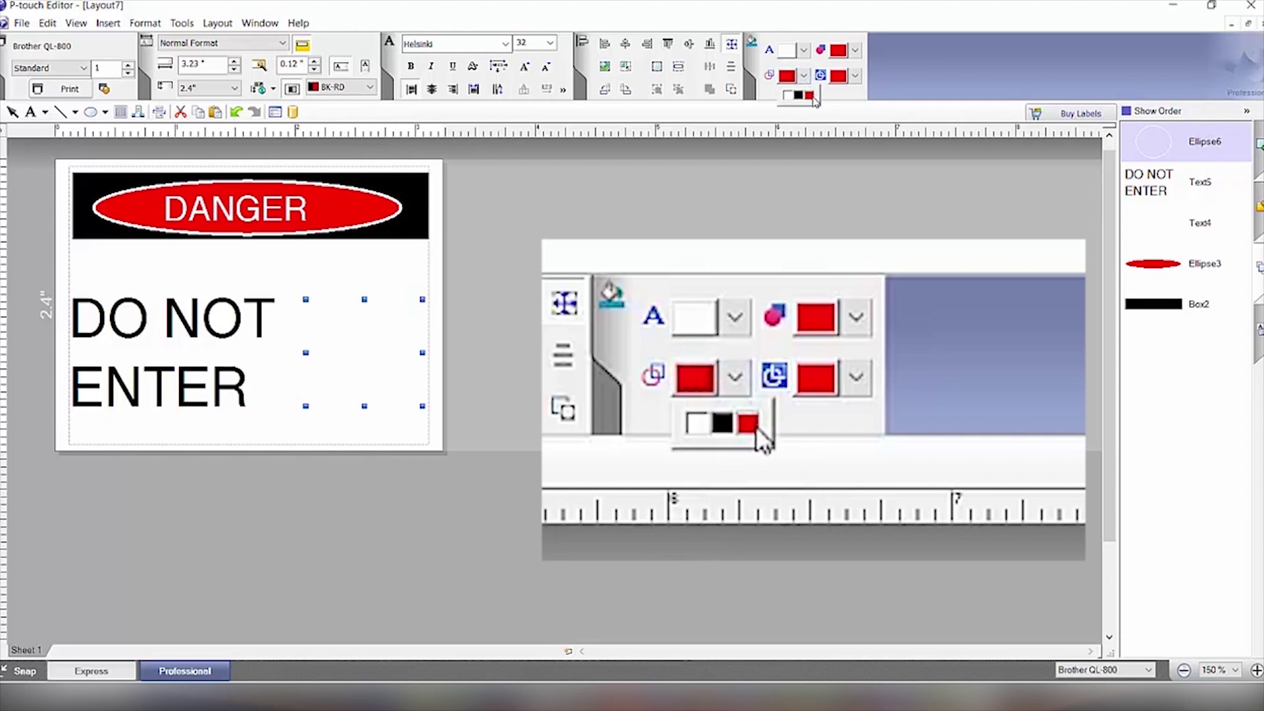
{"action": "left_click", "coordinate": [814, 97]}
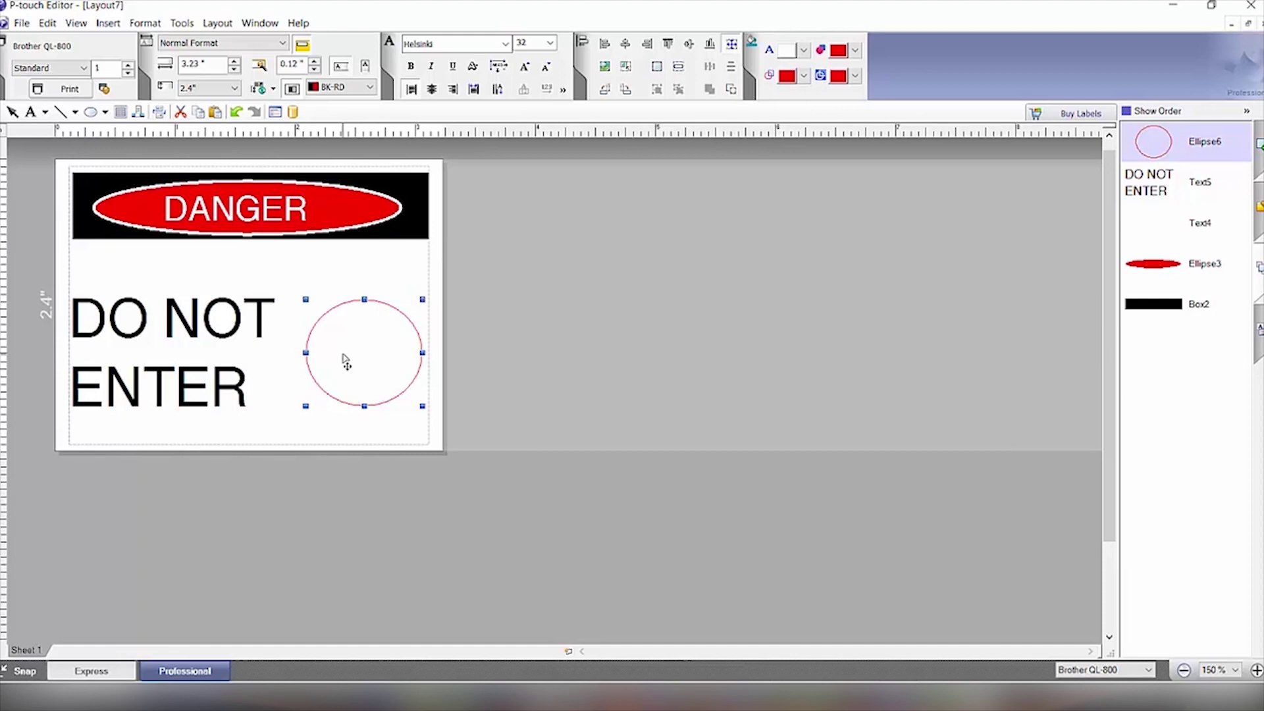
Thicken the circle's red outline to 3 pt and nudge it slightly up and left
{"action": "right_click", "coordinate": [343, 359]}
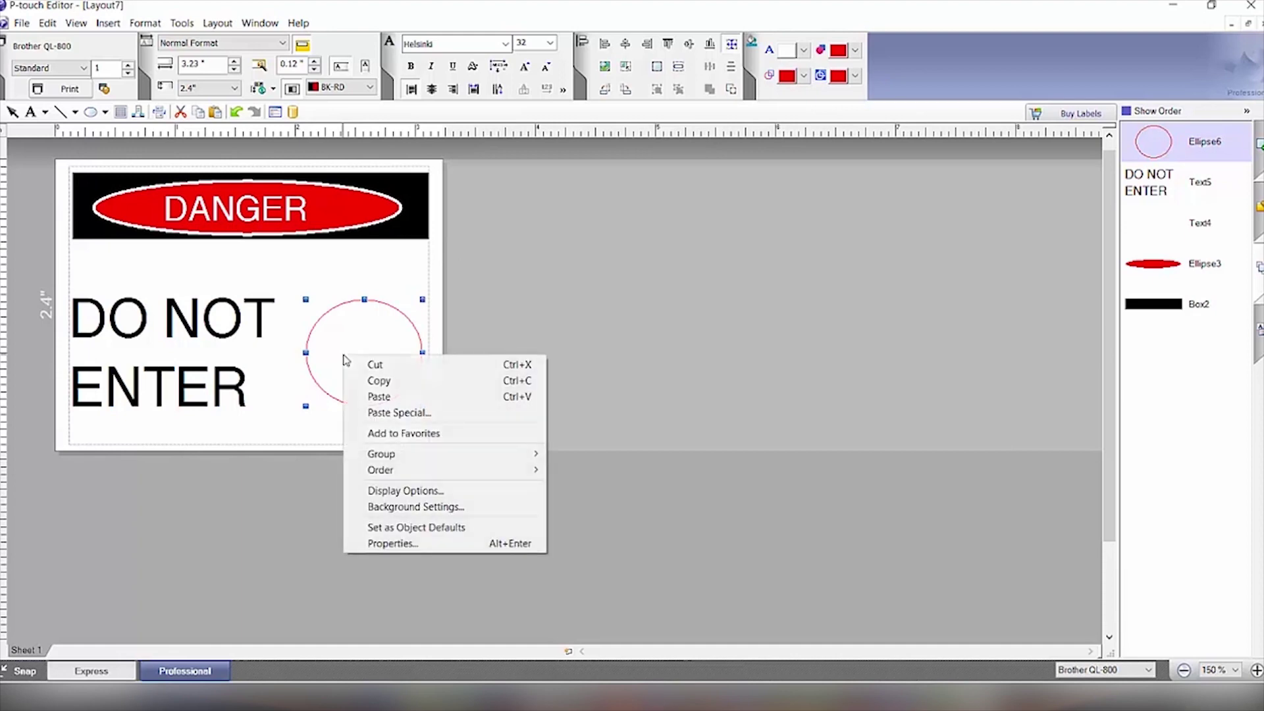
{"action": "left_click", "coordinate": [419, 543]}
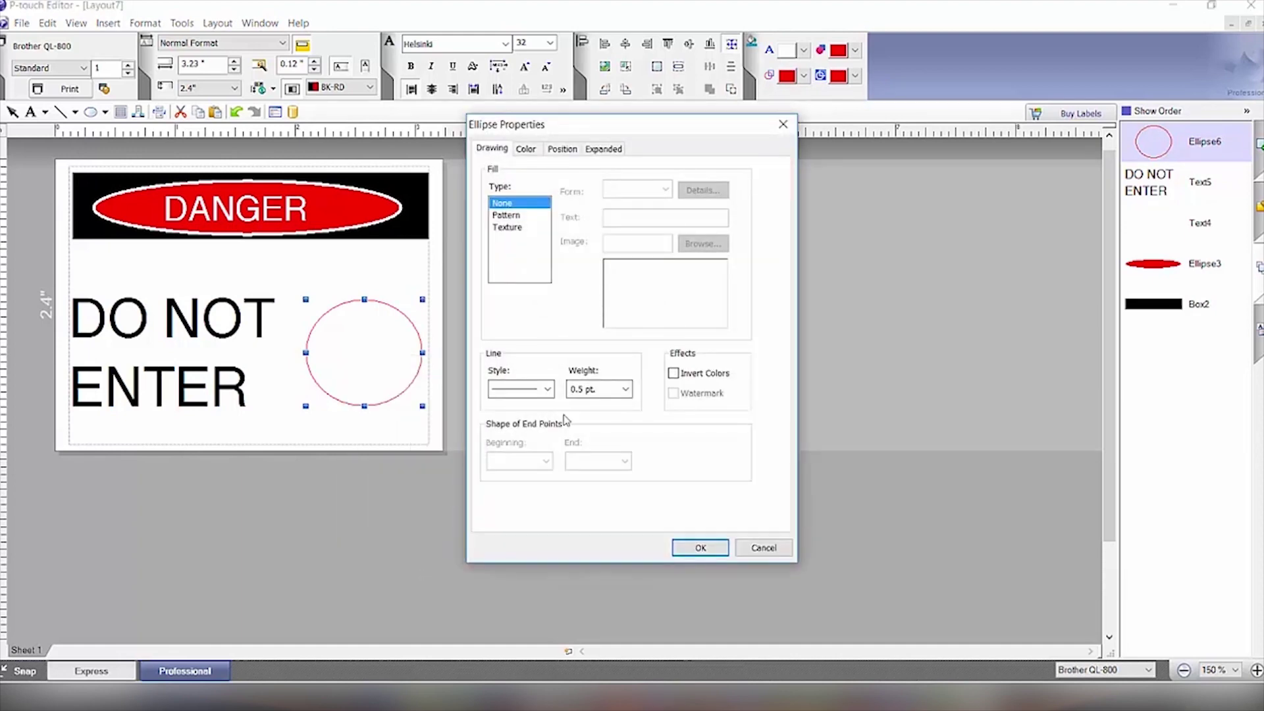
{"action": "left_click", "coordinate": [612, 391]}
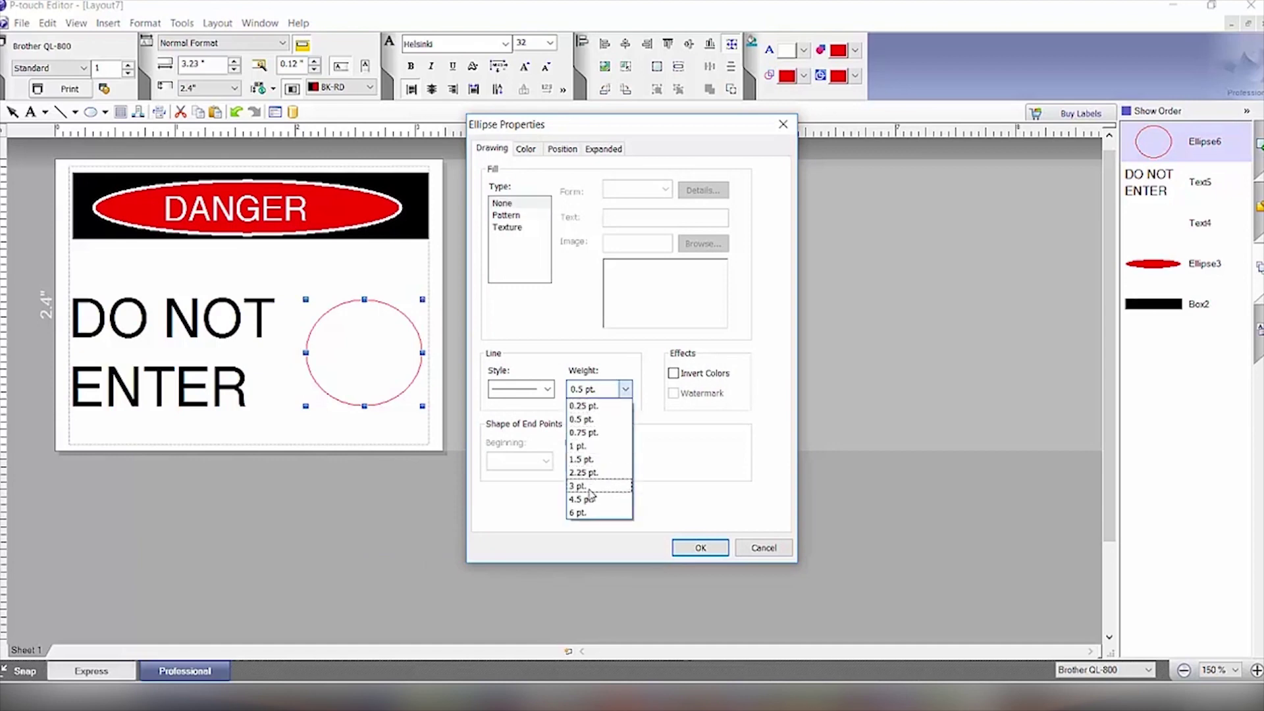
{"action": "left_click", "coordinate": [589, 491]}
{"action": "left_click", "coordinate": [701, 547]}
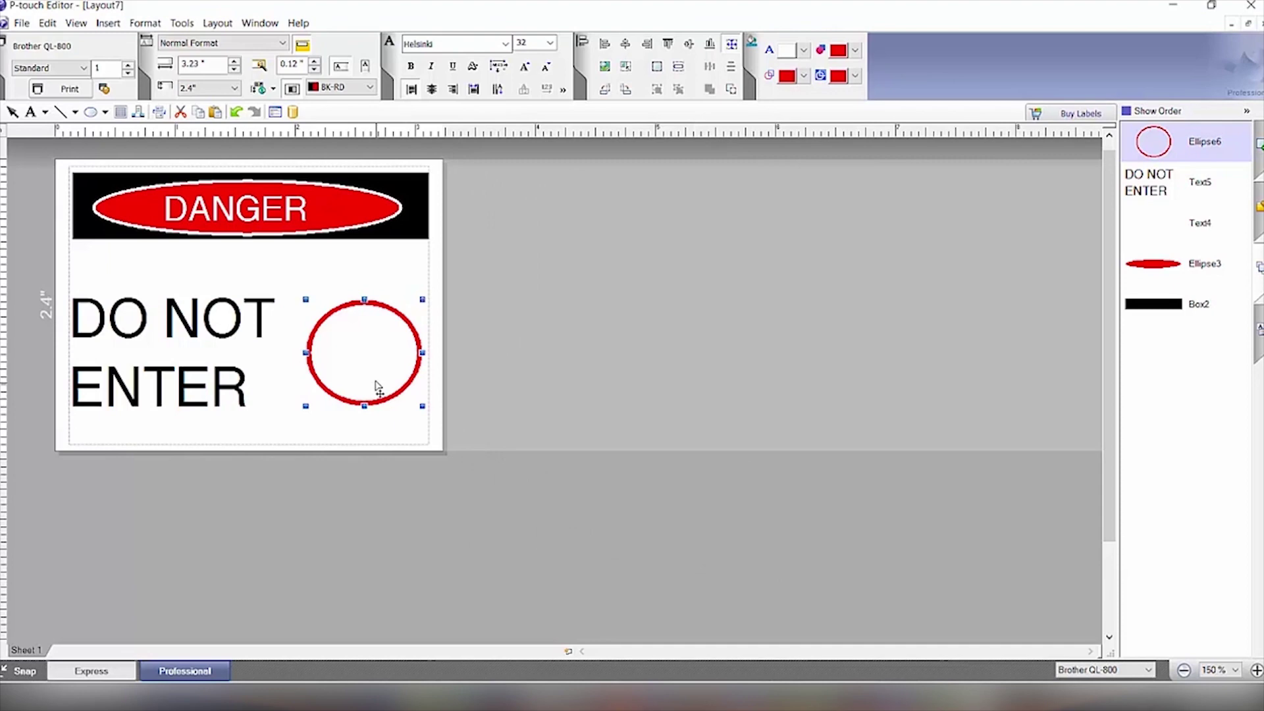
{"action": "key", "text": "Left"}
{"action": "key", "text": "Up"}
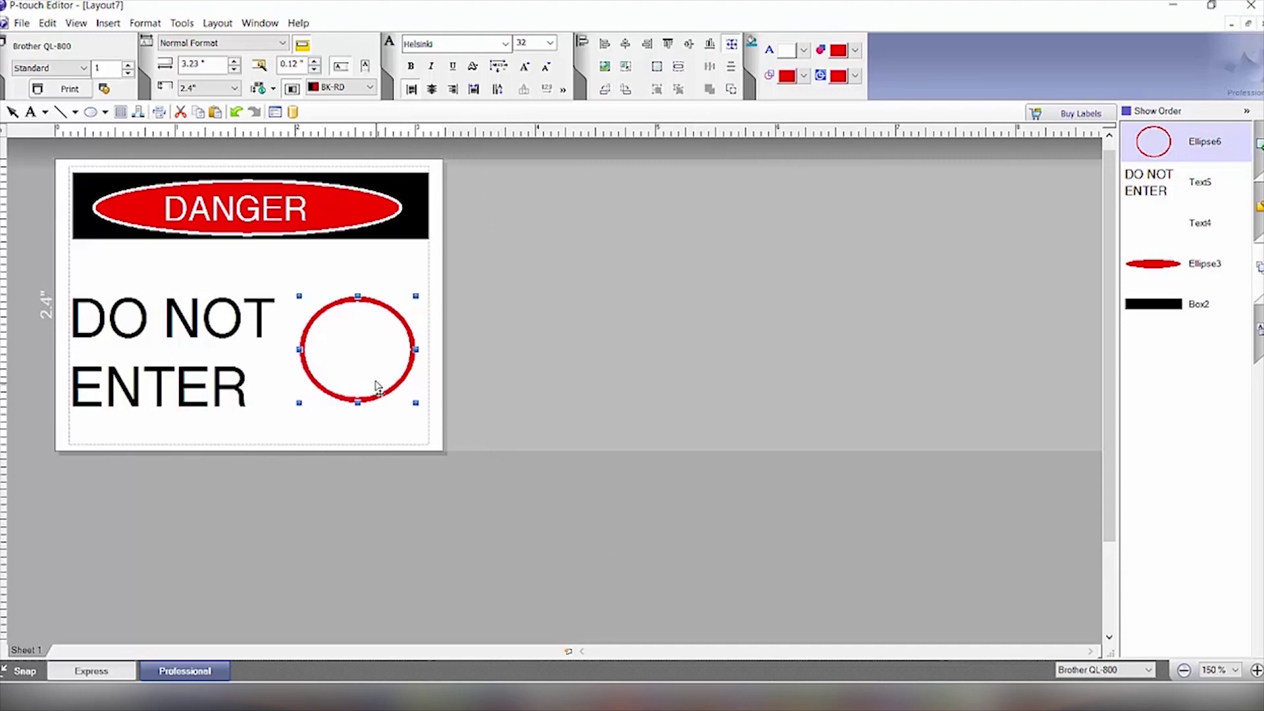
Draw a diagonal line with the Line tool across the circle, upper-left to lower-right
{"action": "left_click", "coordinate": [64, 112]}
{"action": "left_click_drag", "start_coordinate": [330, 309], "coordinate": [382, 394]}
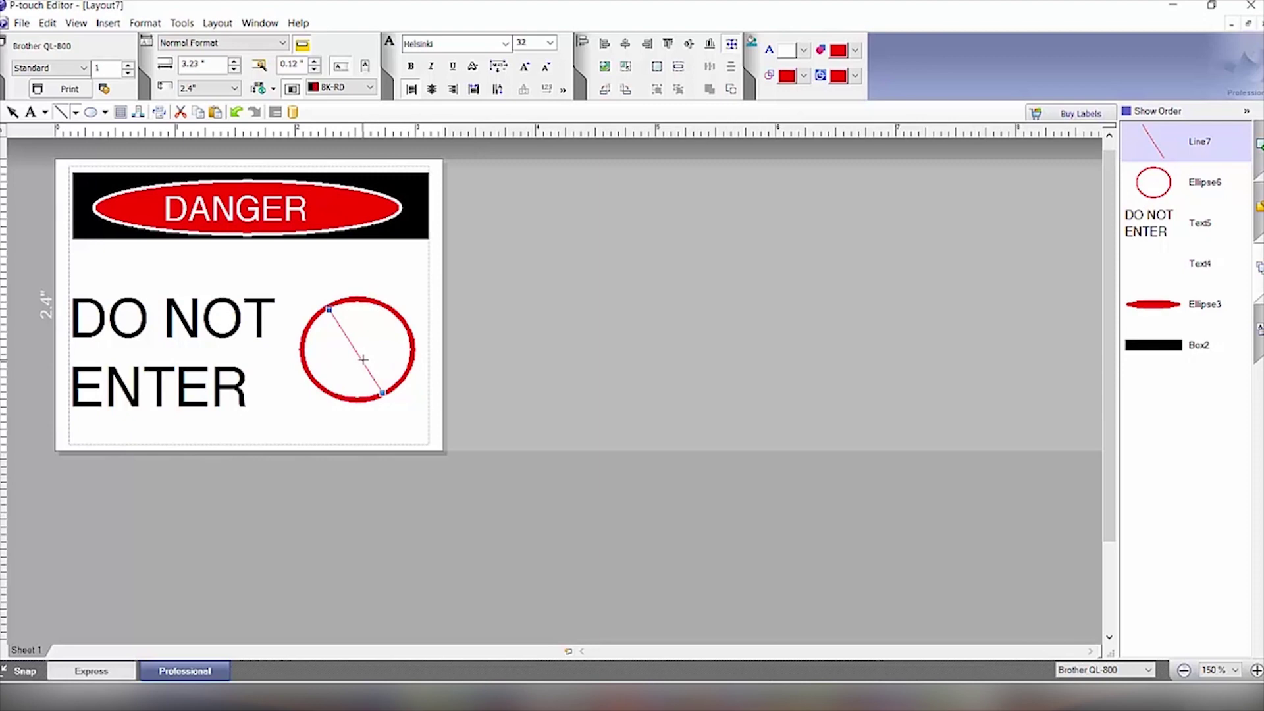
Set the diagonal line's weight to 3 pt in its Properties
{"action": "double_click", "coordinate": [363, 360]}
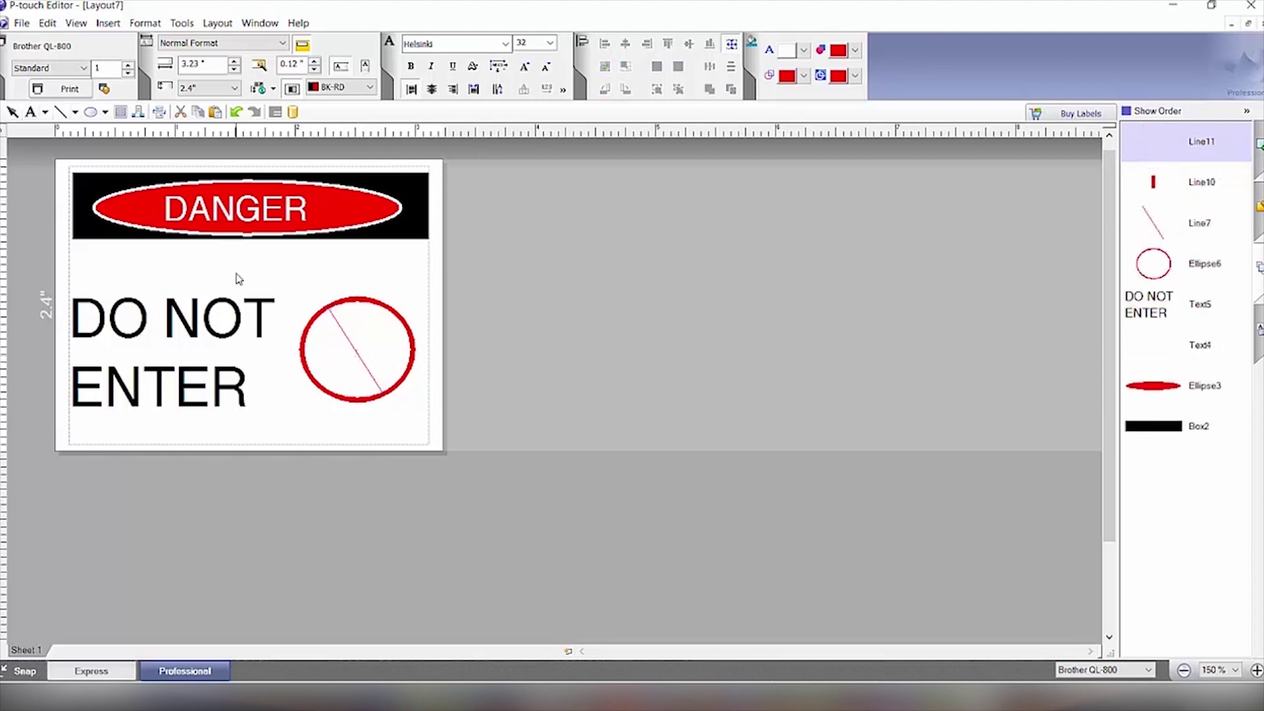
{"action": "left_click", "coordinate": [358, 355]}
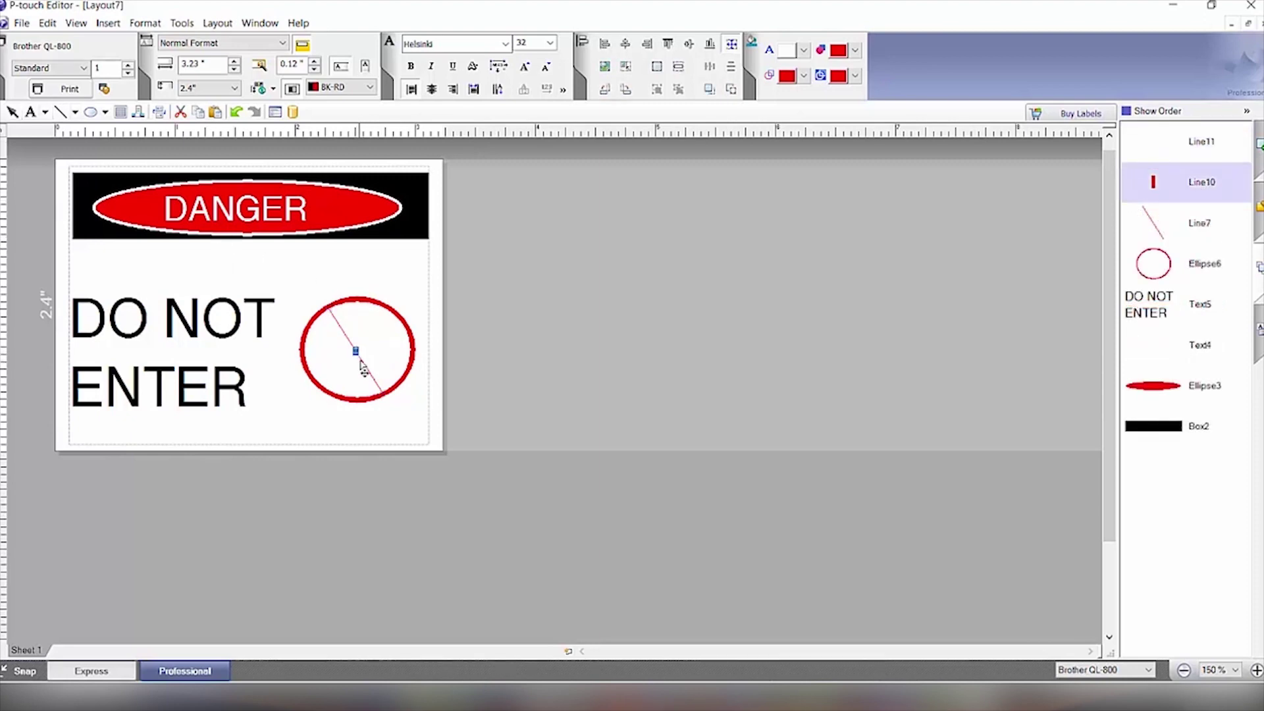
{"action": "left_click", "coordinate": [367, 370]}
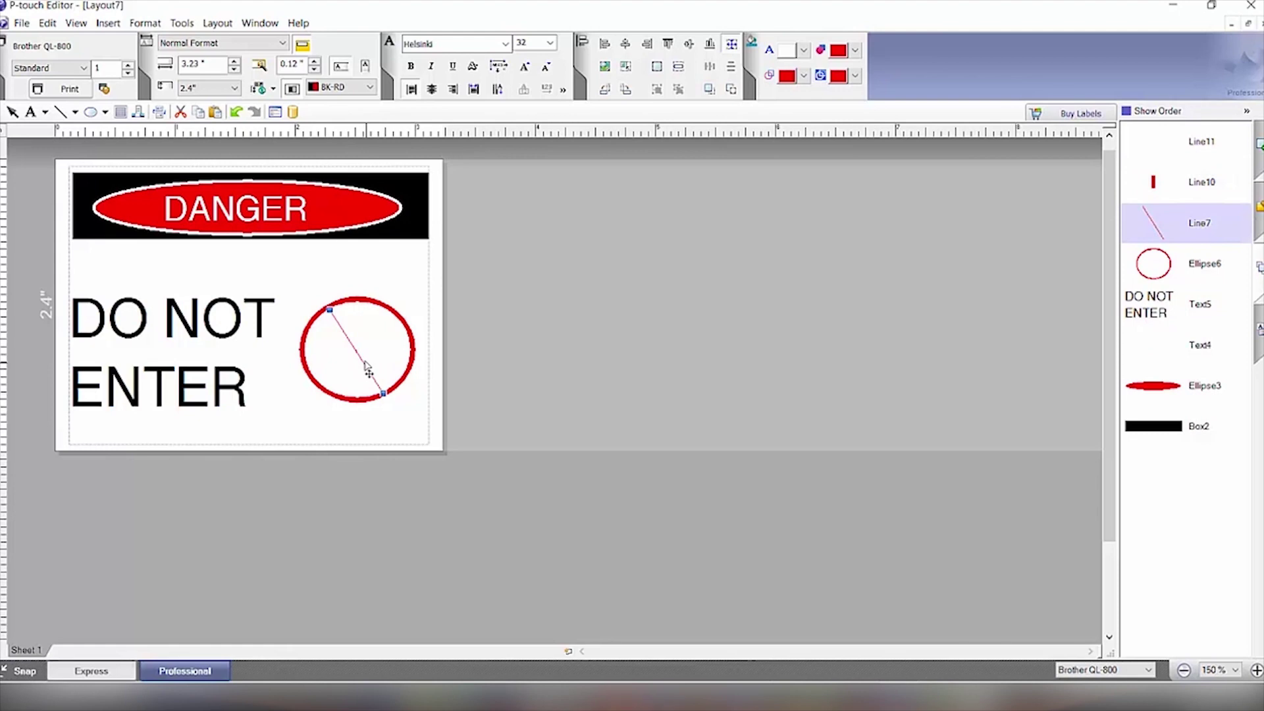
{"action": "right_click", "coordinate": [367, 370]}
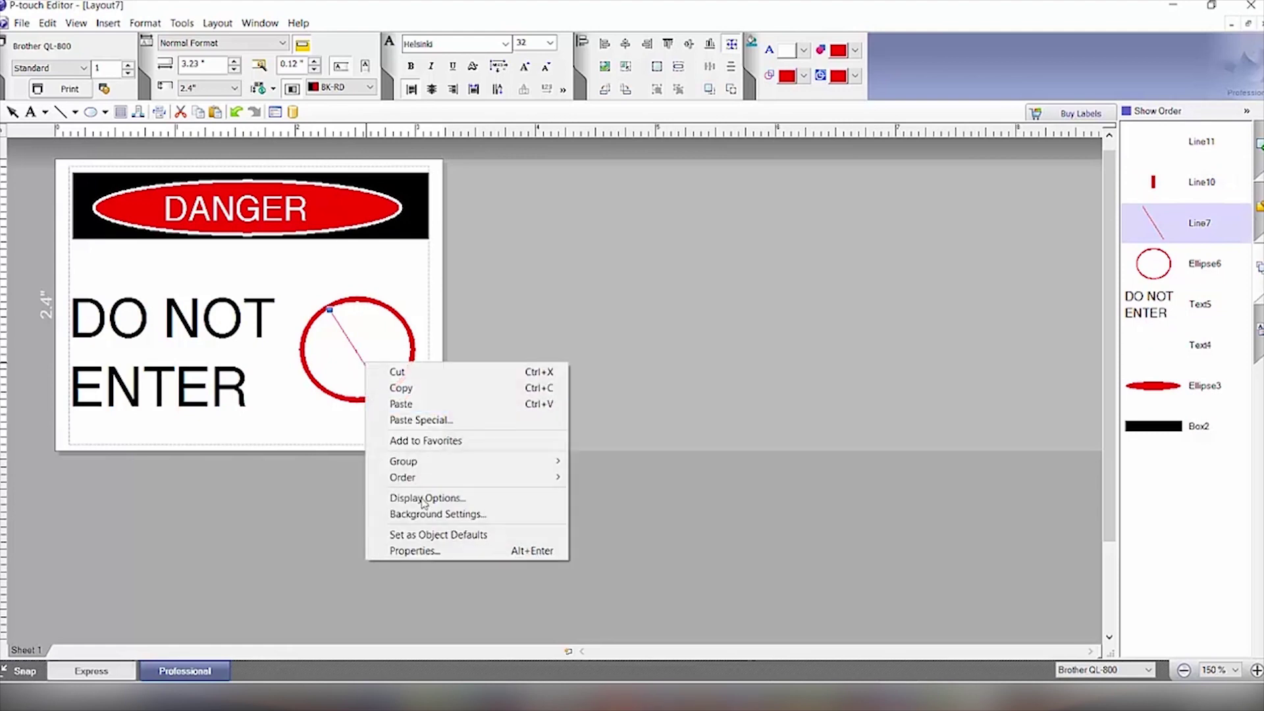
{"action": "left_click", "coordinate": [424, 553]}
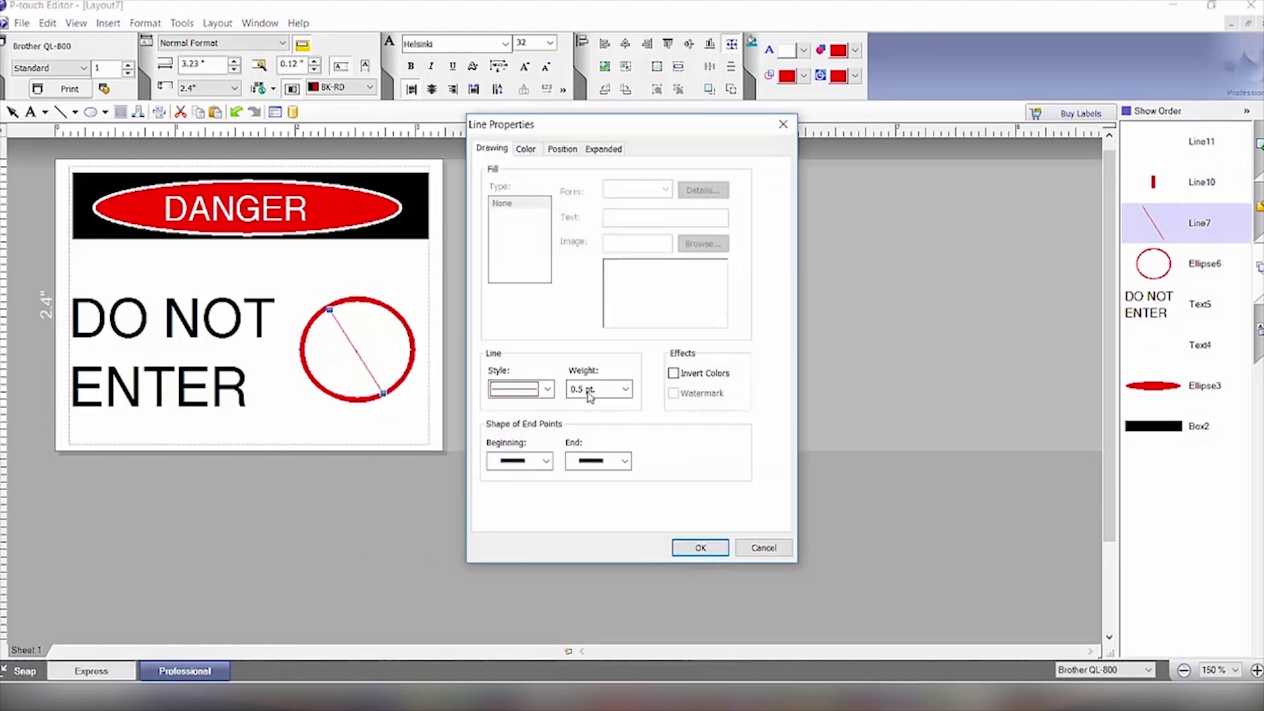
{"action": "left_click", "coordinate": [610, 391]}
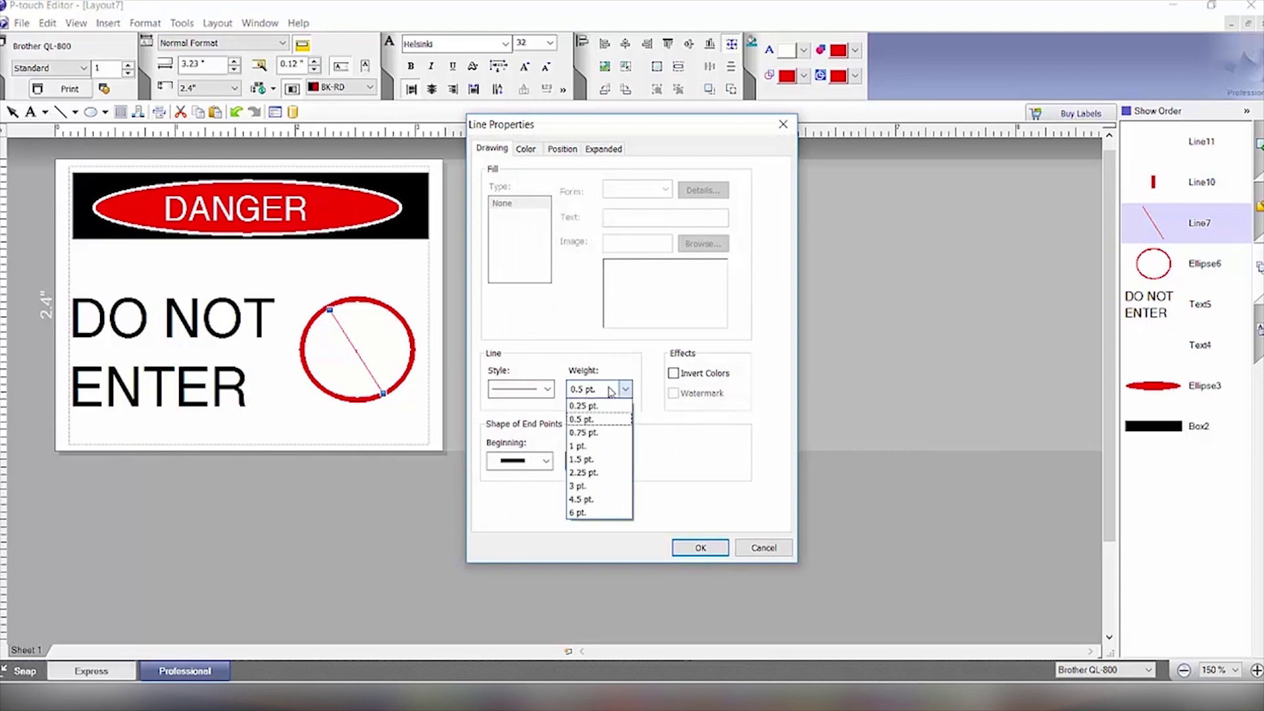
{"action": "left_click", "coordinate": [592, 487]}
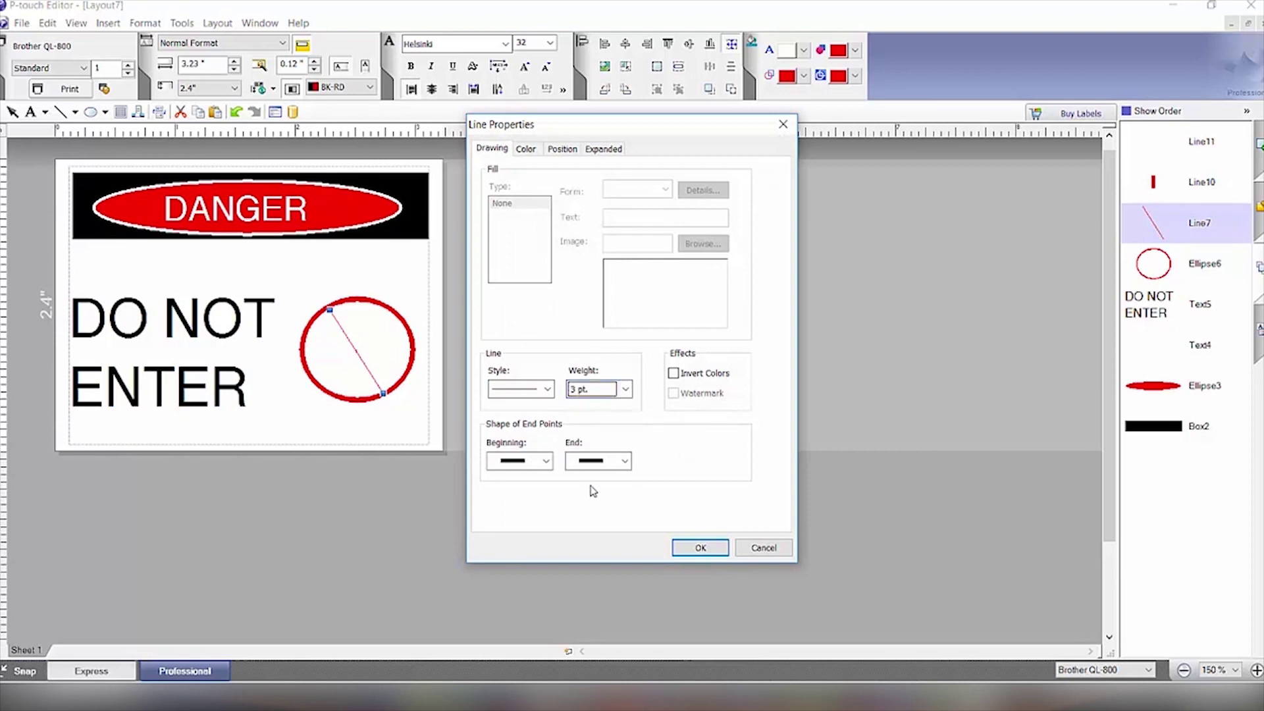
{"action": "left_click", "coordinate": [699, 547]}
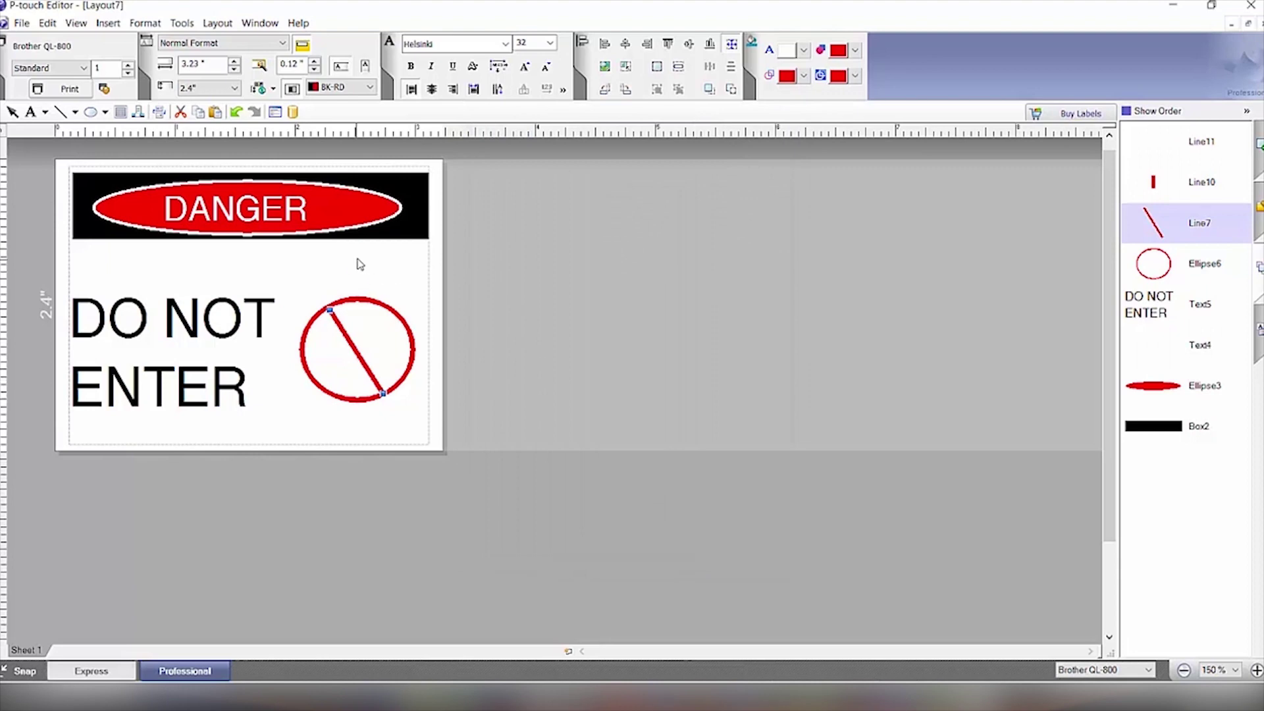
Insert the standing man symbol from the PT Dingbats 2 Clip Art Gallery
{"action": "left_click", "coordinate": [106, 28]}
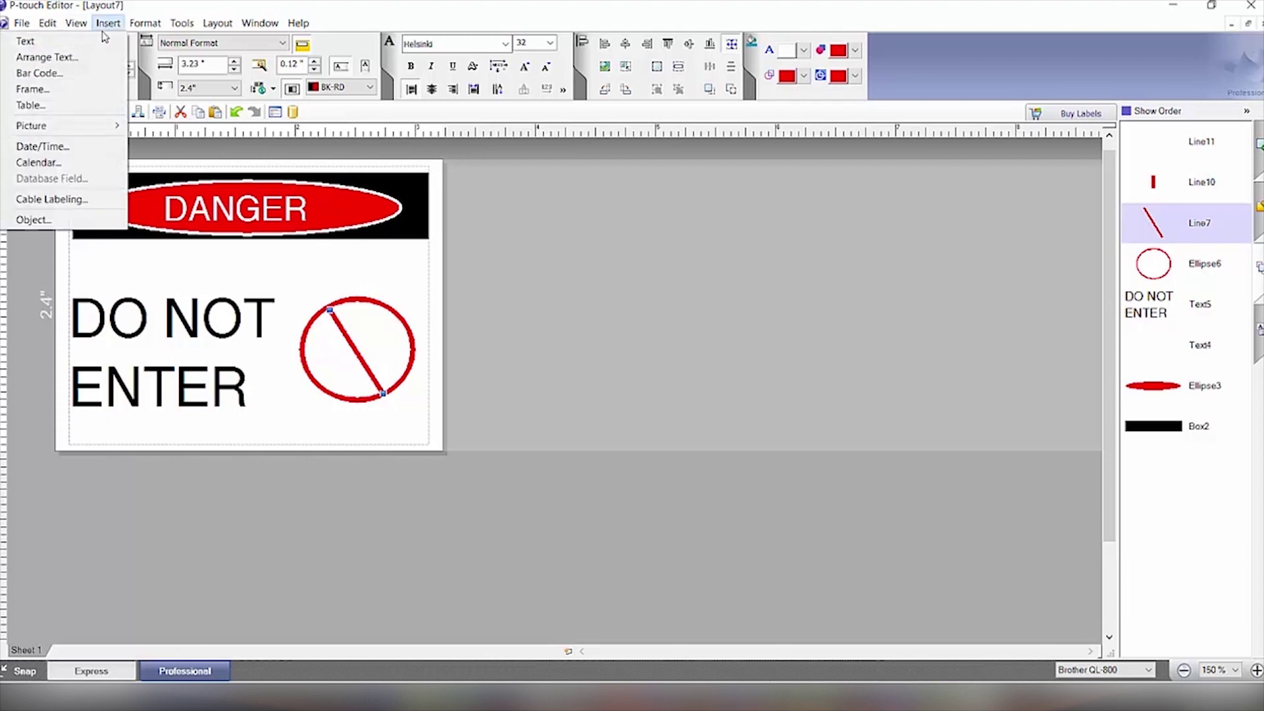
{"action": "mouse_move", "coordinate": [67, 134]}
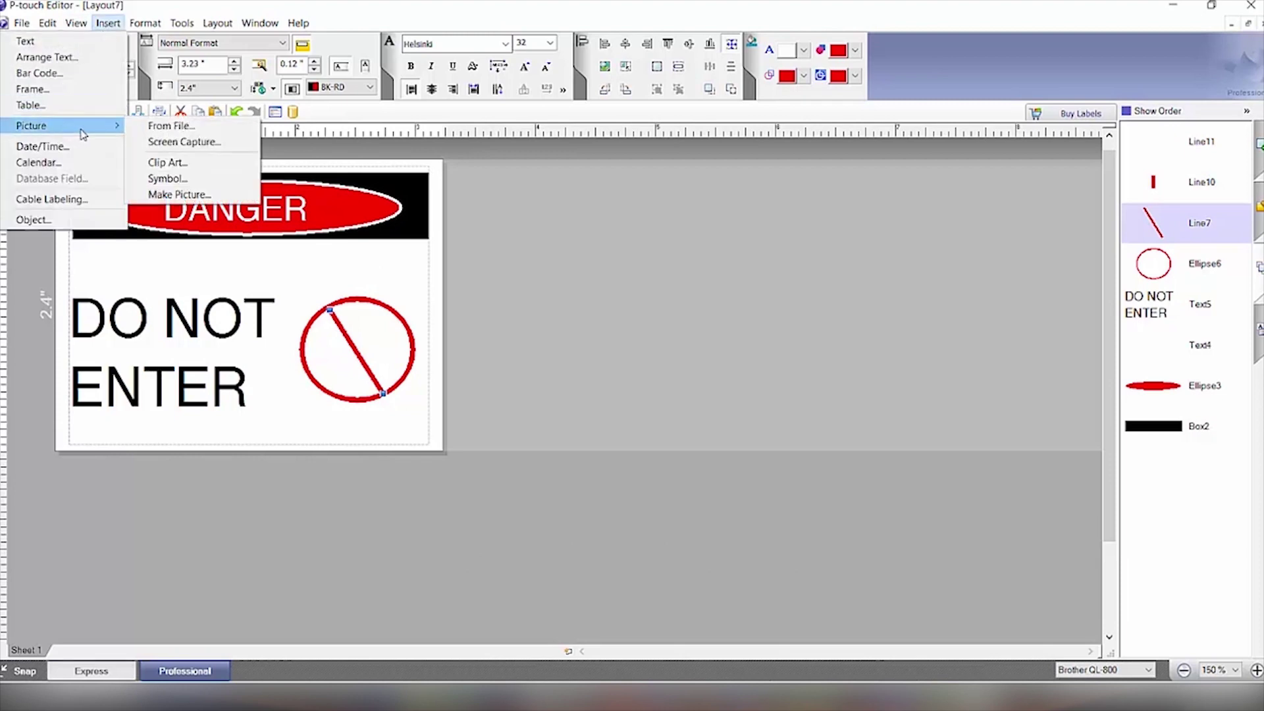
{"action": "left_click", "coordinate": [168, 178]}
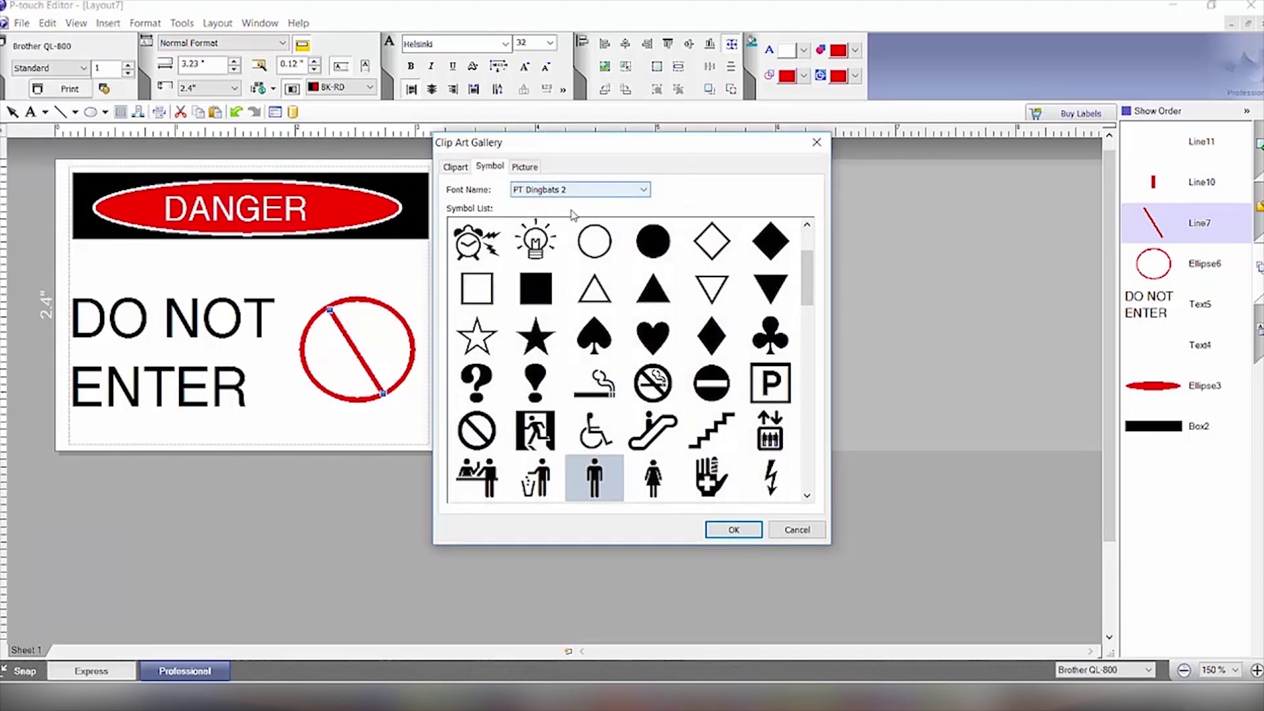
{"action": "left_click", "coordinate": [599, 486]}
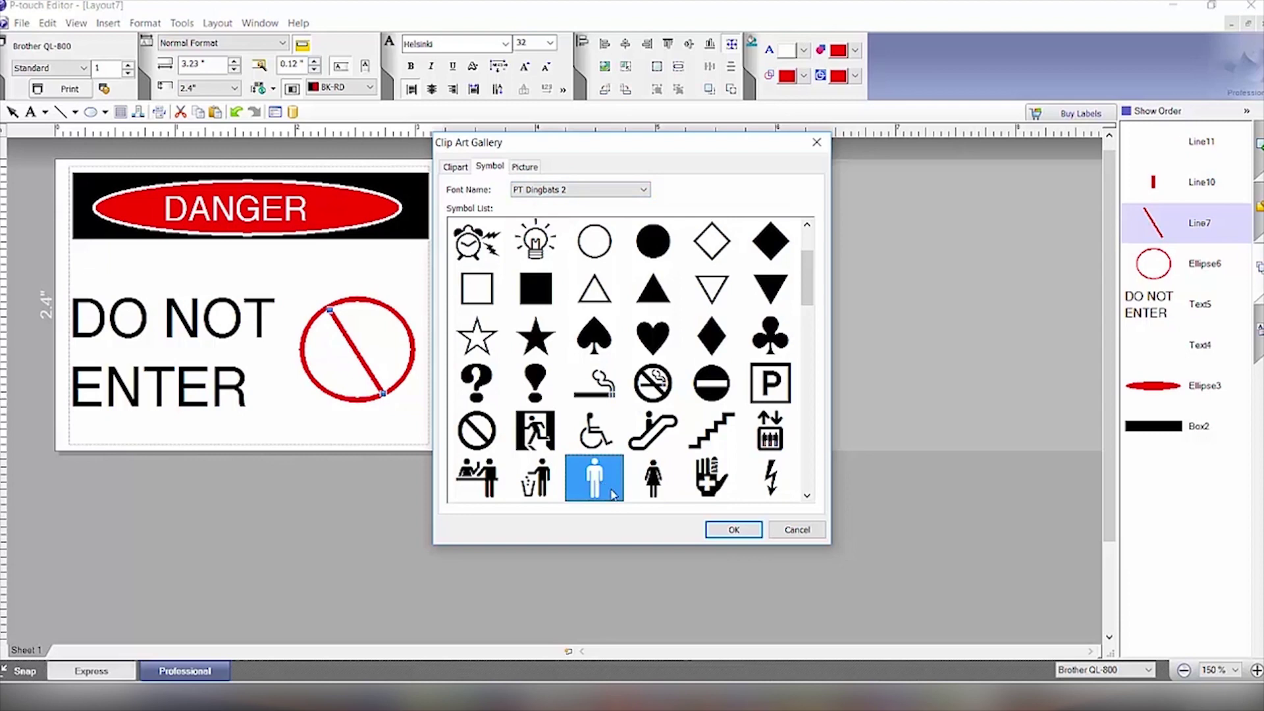
{"action": "left_click", "coordinate": [732, 528]}
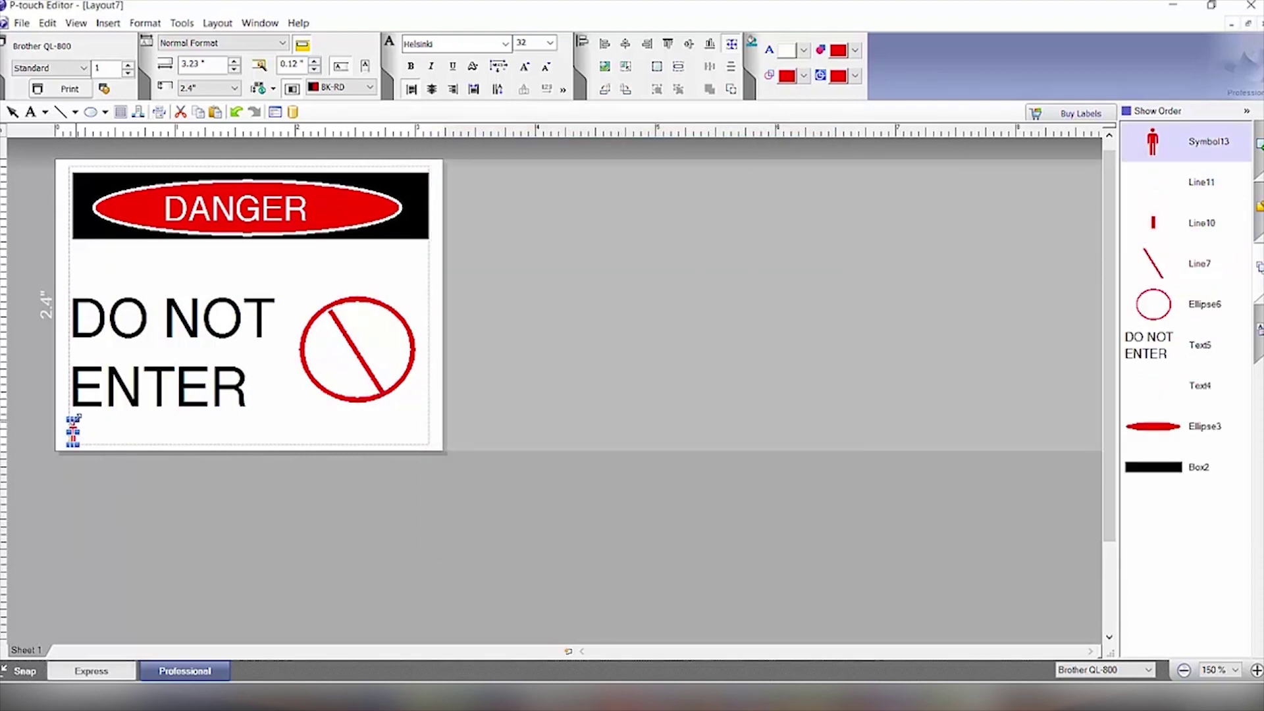
Make the man symbol taller, move it into the circle, and colour it black
{"action": "left_click_drag", "start_coordinate": [79, 416], "coordinate": [118, 405]}
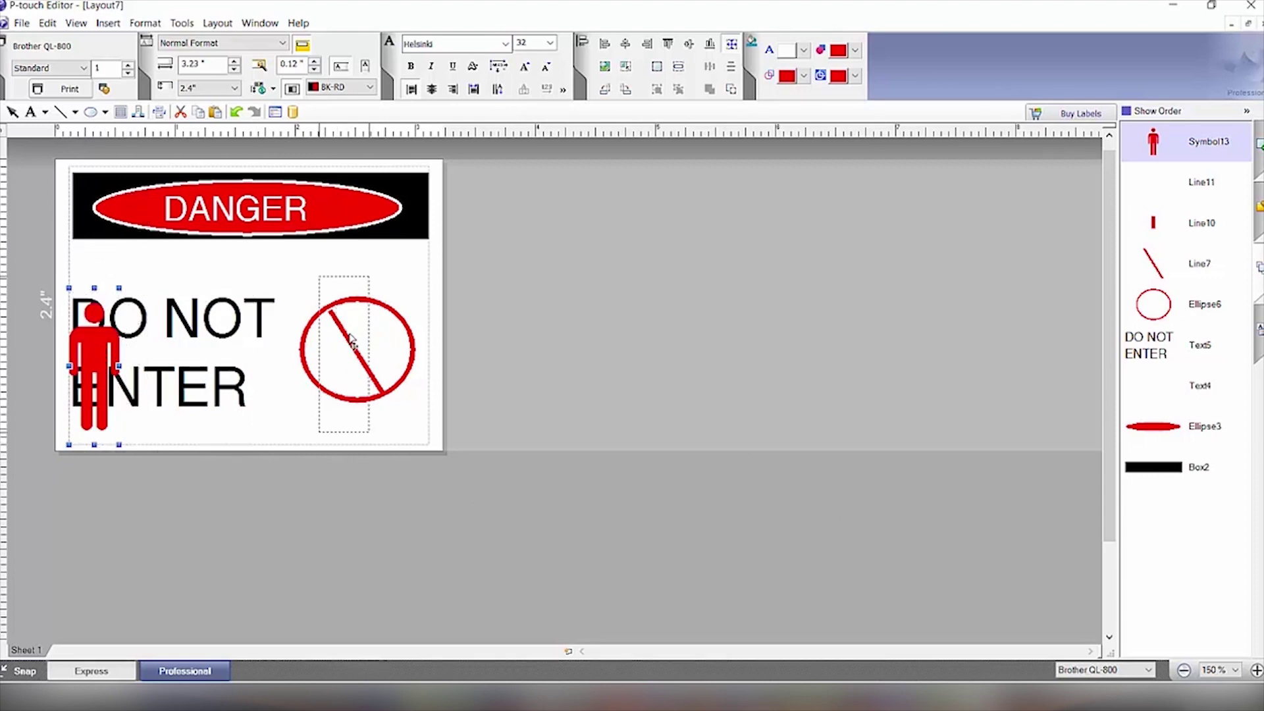
{"action": "left_click_drag", "start_coordinate": [350, 340], "coordinate": [351, 341]}
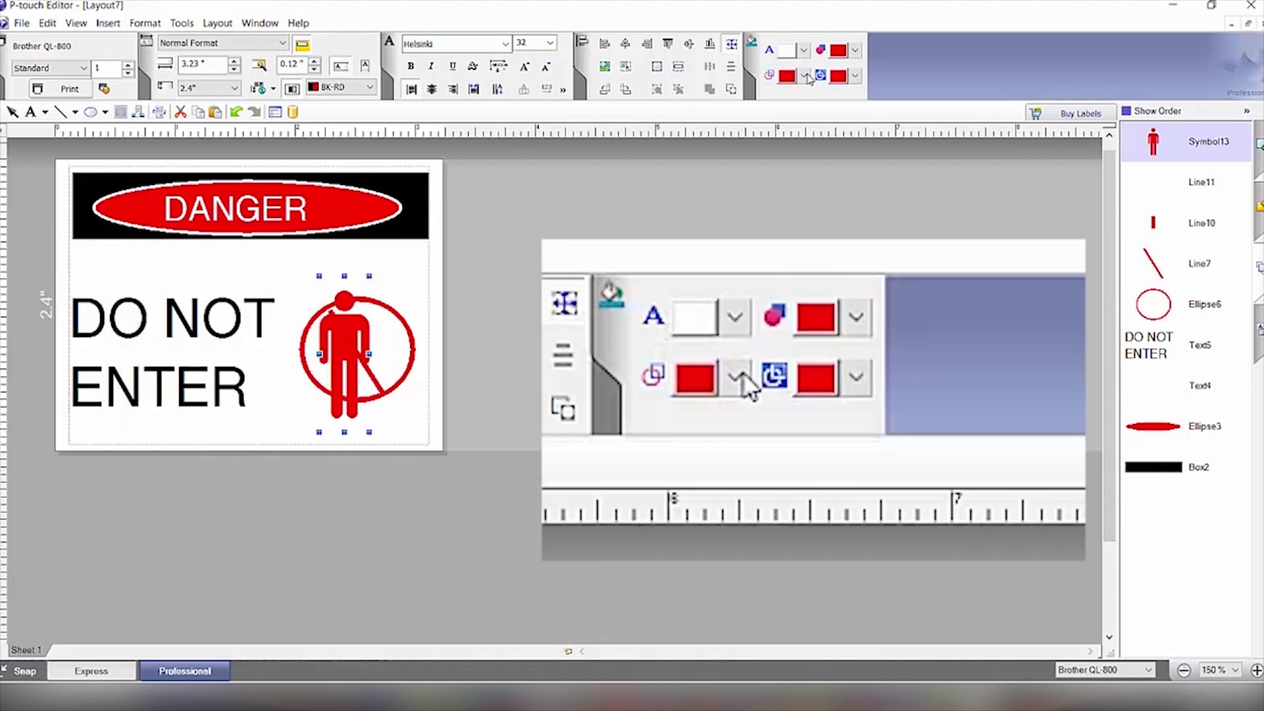
{"action": "left_click", "coordinate": [855, 75]}
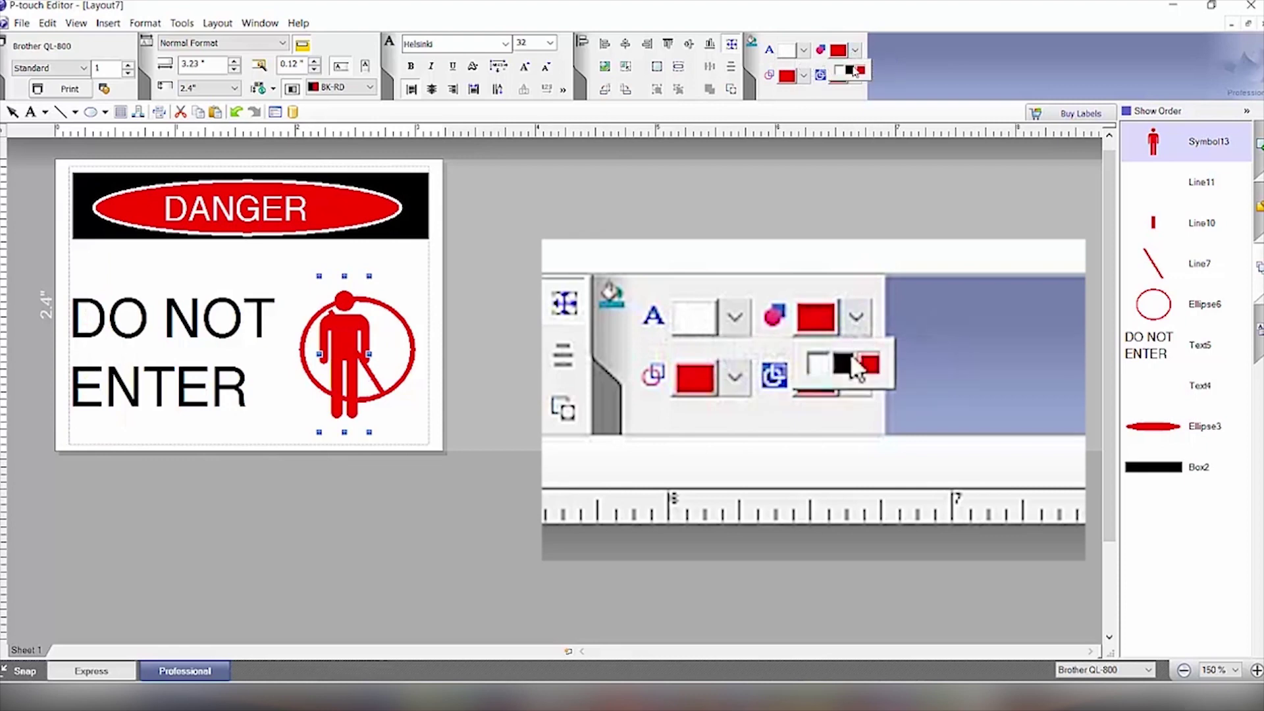
{"action": "left_click", "coordinate": [851, 70]}
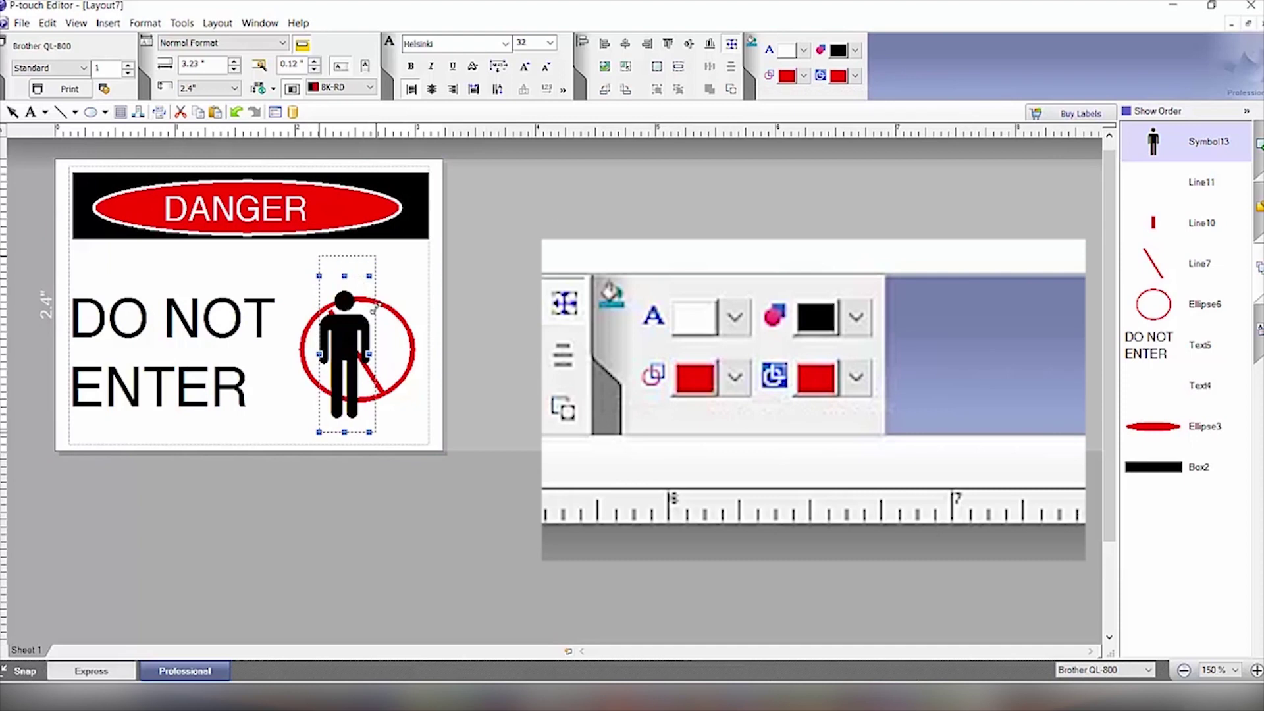
Resize the man symbol to suit the circle and nudge it into the centre
{"action": "left_click_drag", "start_coordinate": [373, 310], "coordinate": [348, 332]}
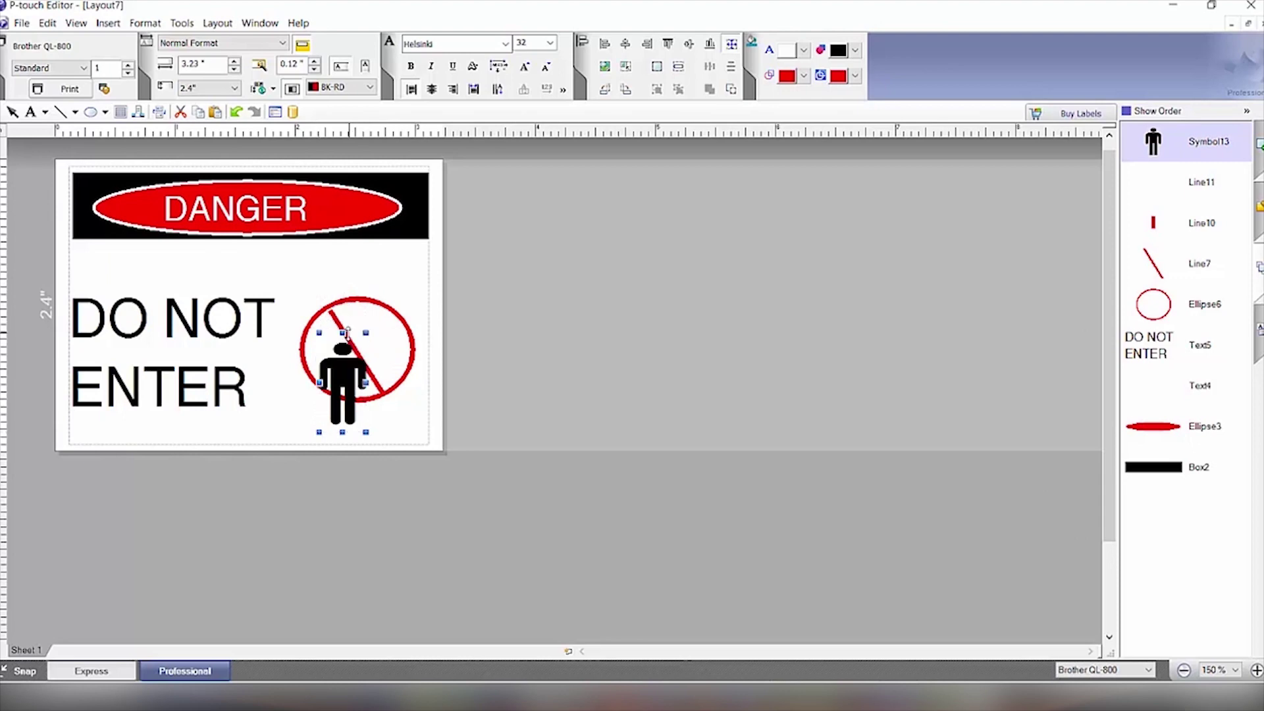
{"action": "left_click_drag", "start_coordinate": [345, 393], "coordinate": [363, 361]}
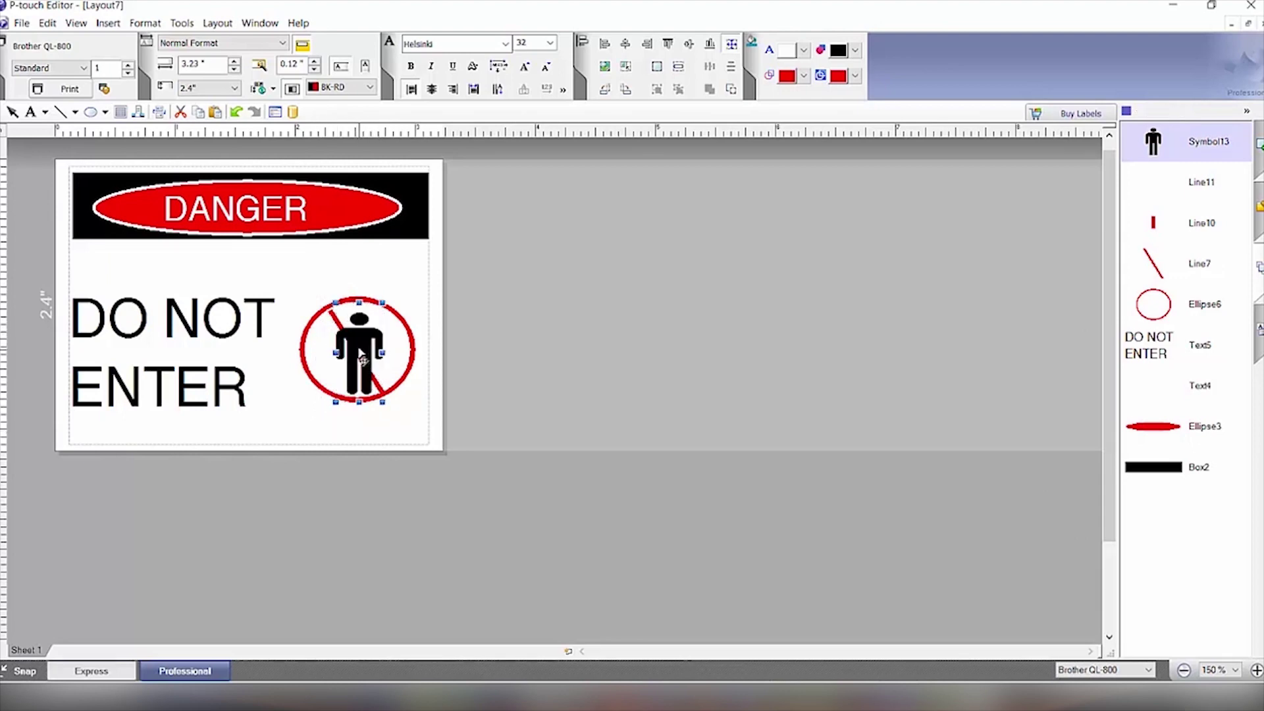
{"action": "key", "text": "Left"}
{"action": "key", "text": "Left"}
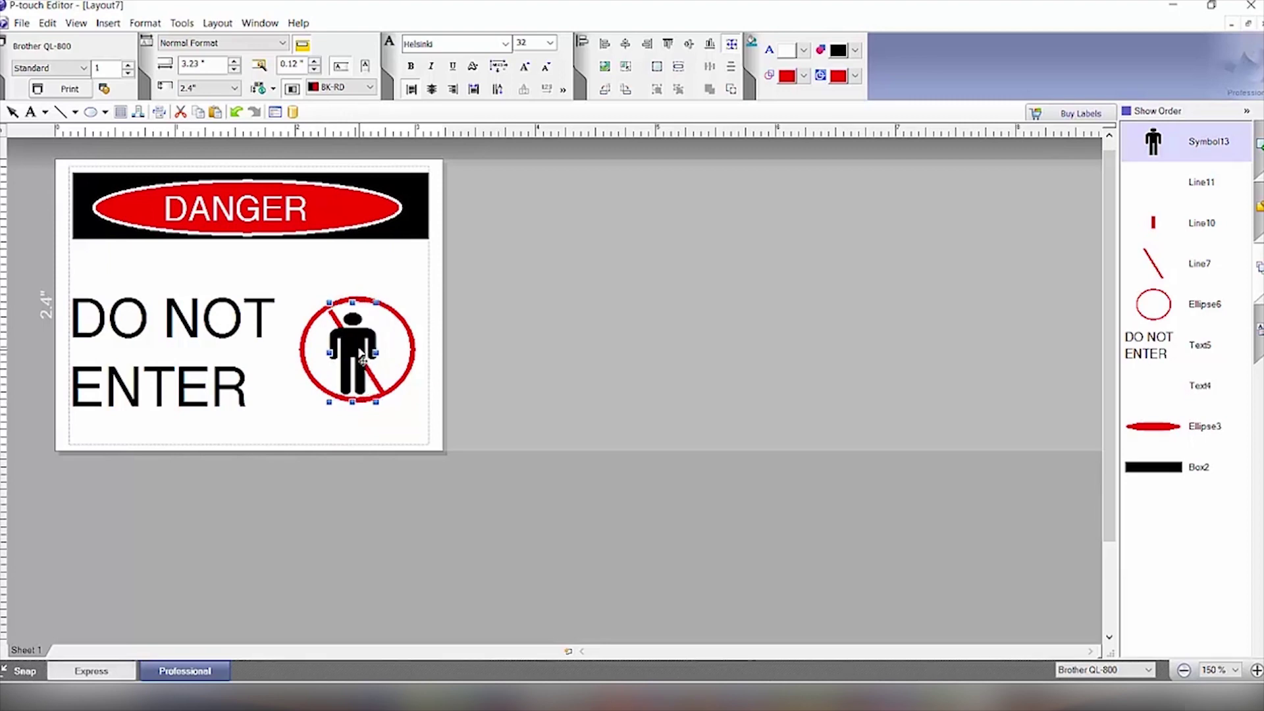
{"action": "key", "text": "Up"}
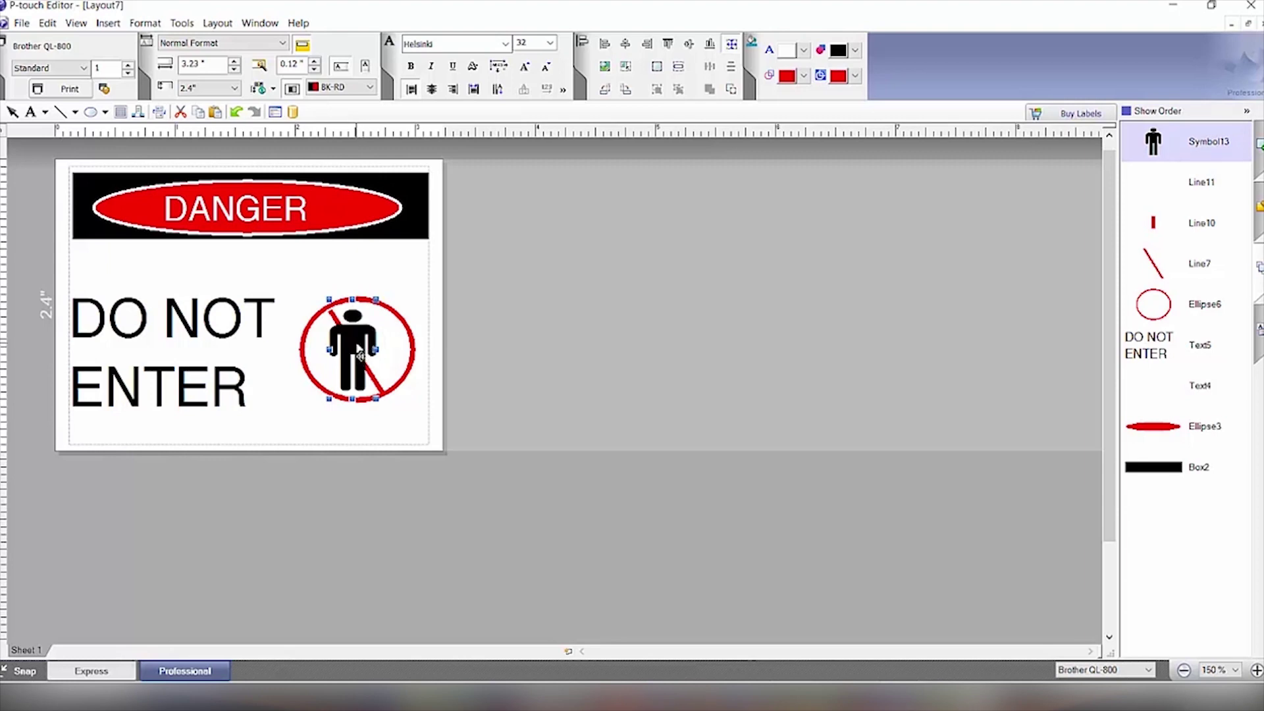
Send the man symbol to the back so the red slash crosses it
{"action": "double_click", "coordinate": [360, 354]}
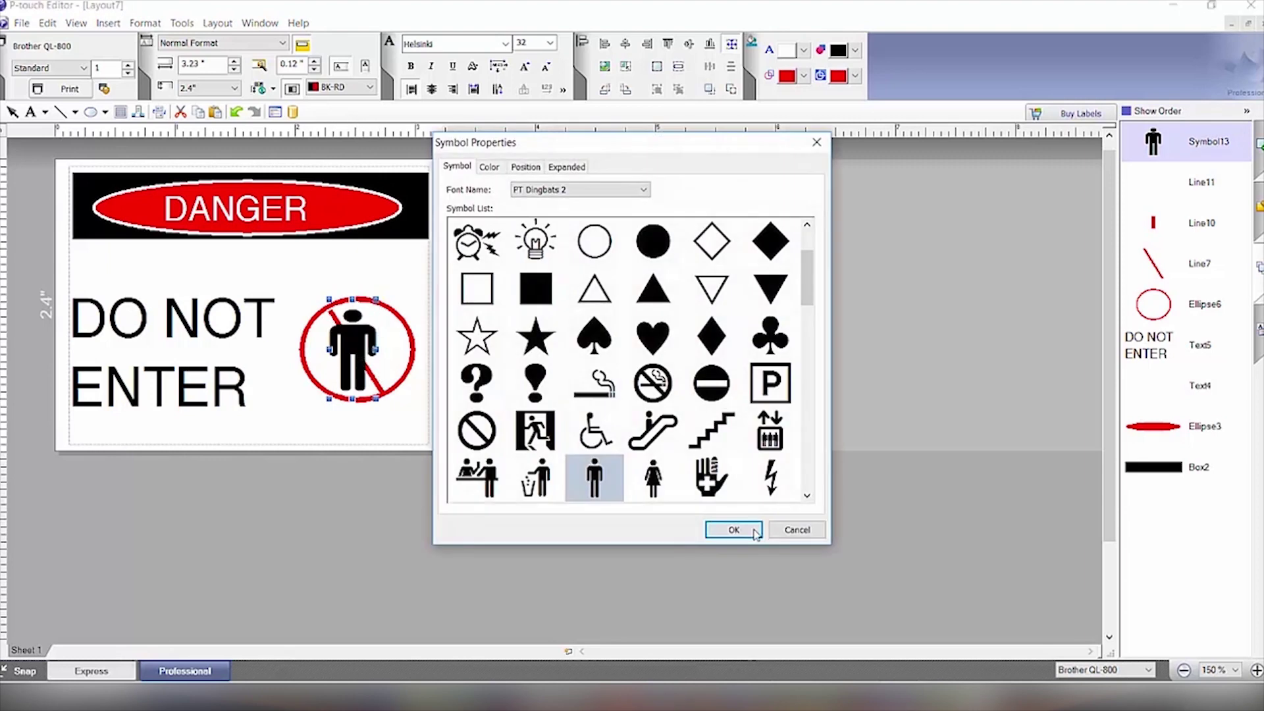
{"action": "left_click", "coordinate": [797, 530]}
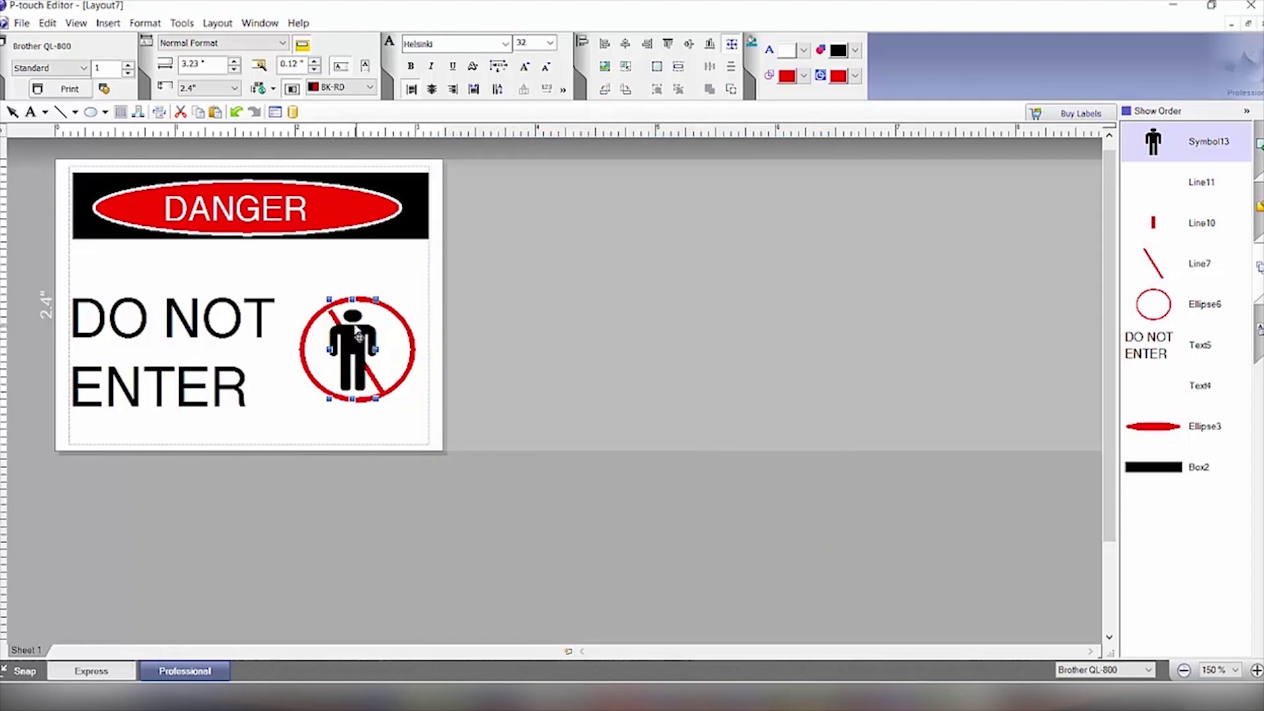
{"action": "right_click", "coordinate": [355, 329]}
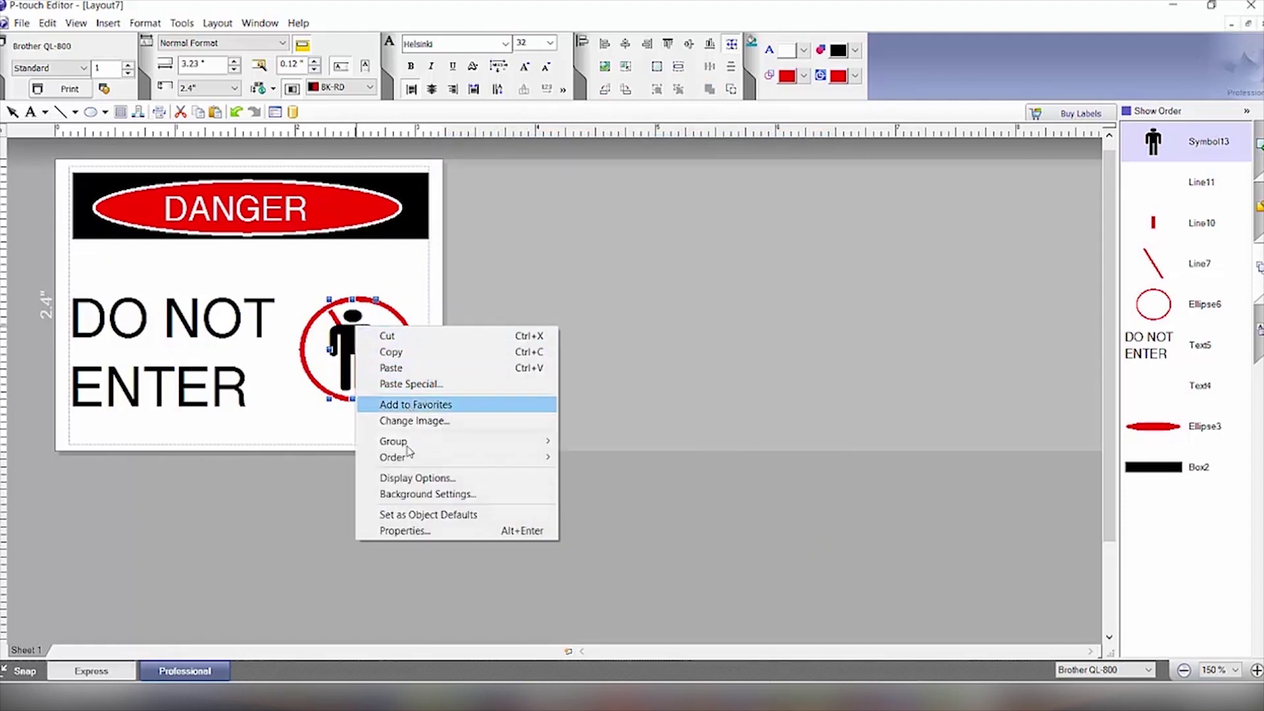
{"action": "mouse_move", "coordinate": [413, 458]}
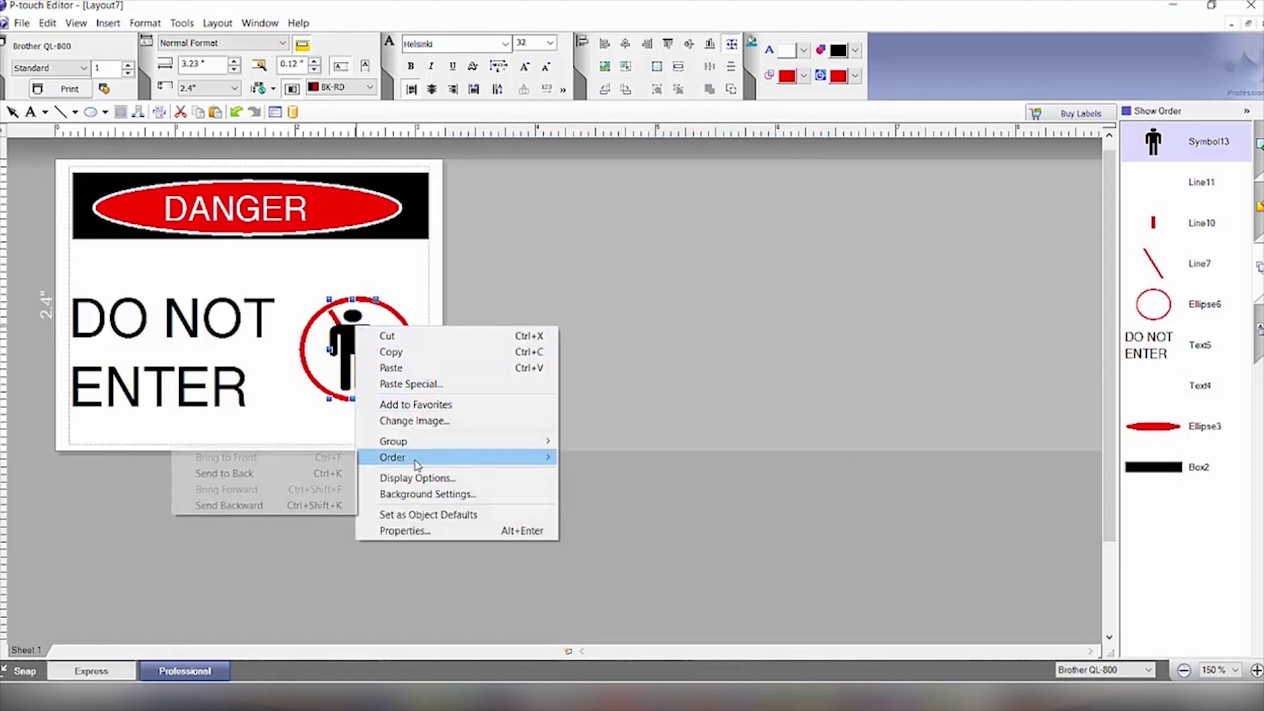
{"action": "left_click", "coordinate": [299, 475]}
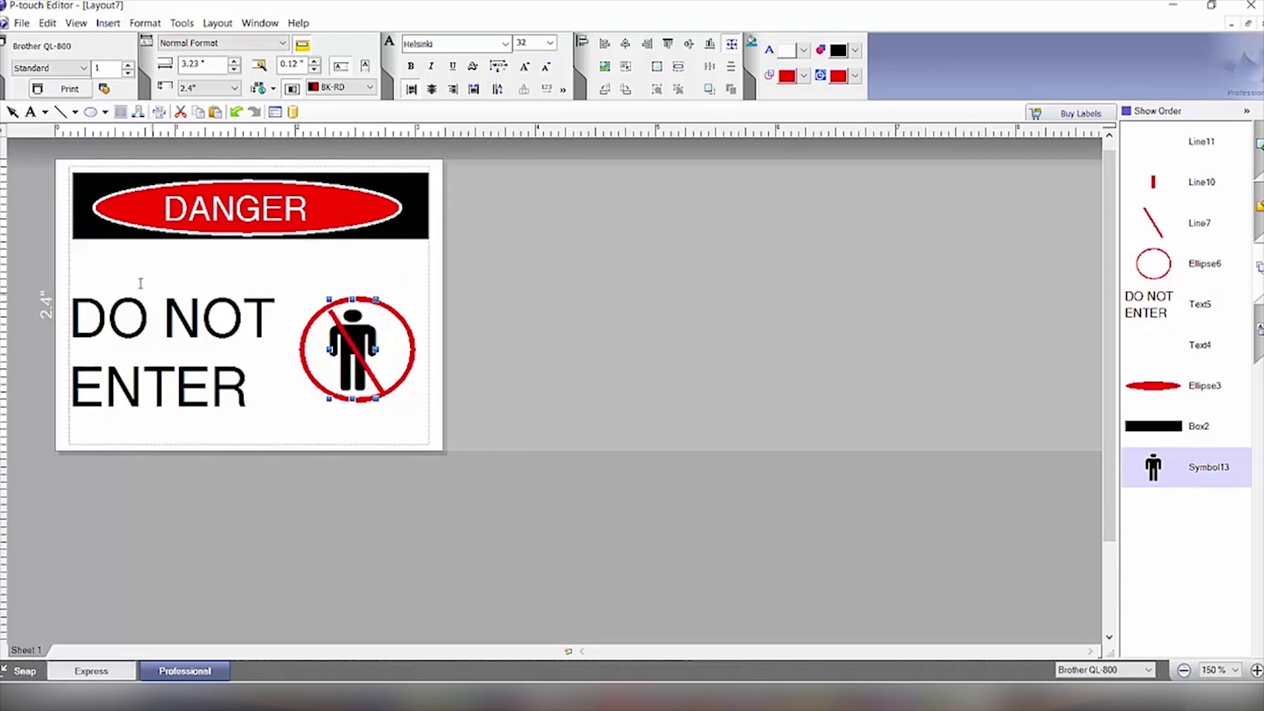
Reset the shape type to a box, then add a rounded Simple frame with black outline
{"action": "left_click", "coordinate": [104, 113]}
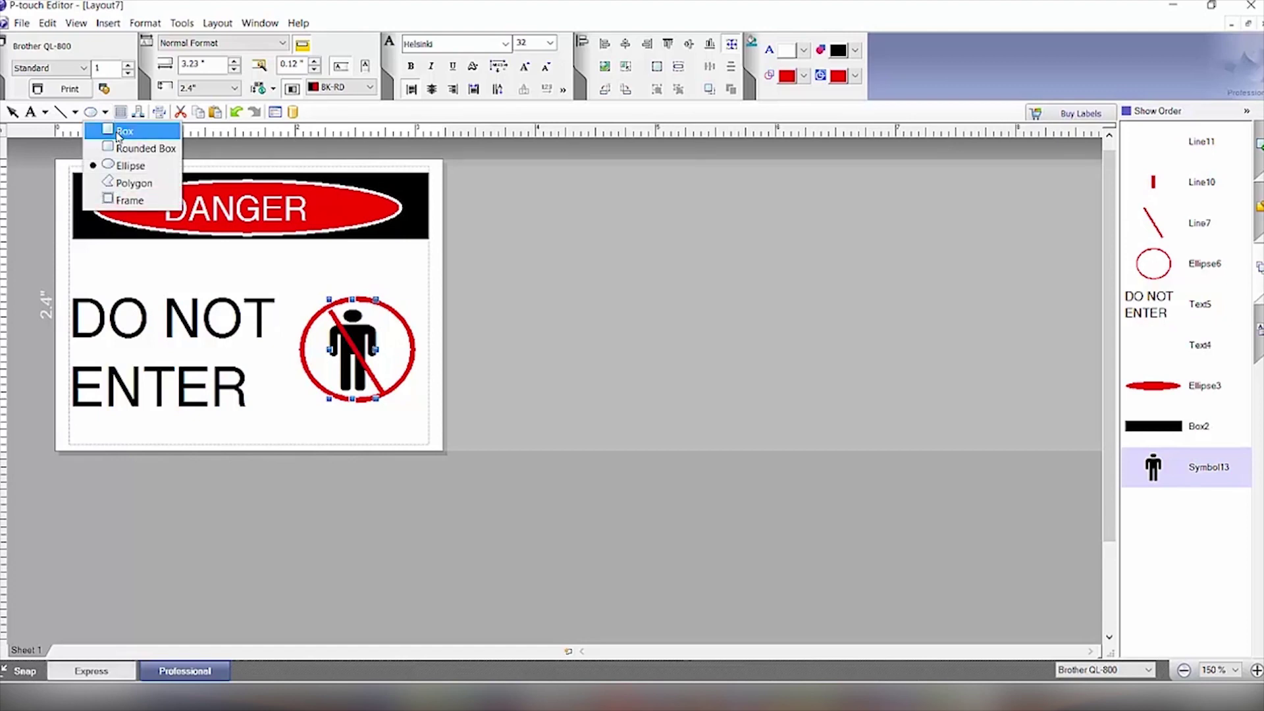
{"action": "left_click", "coordinate": [117, 132]}
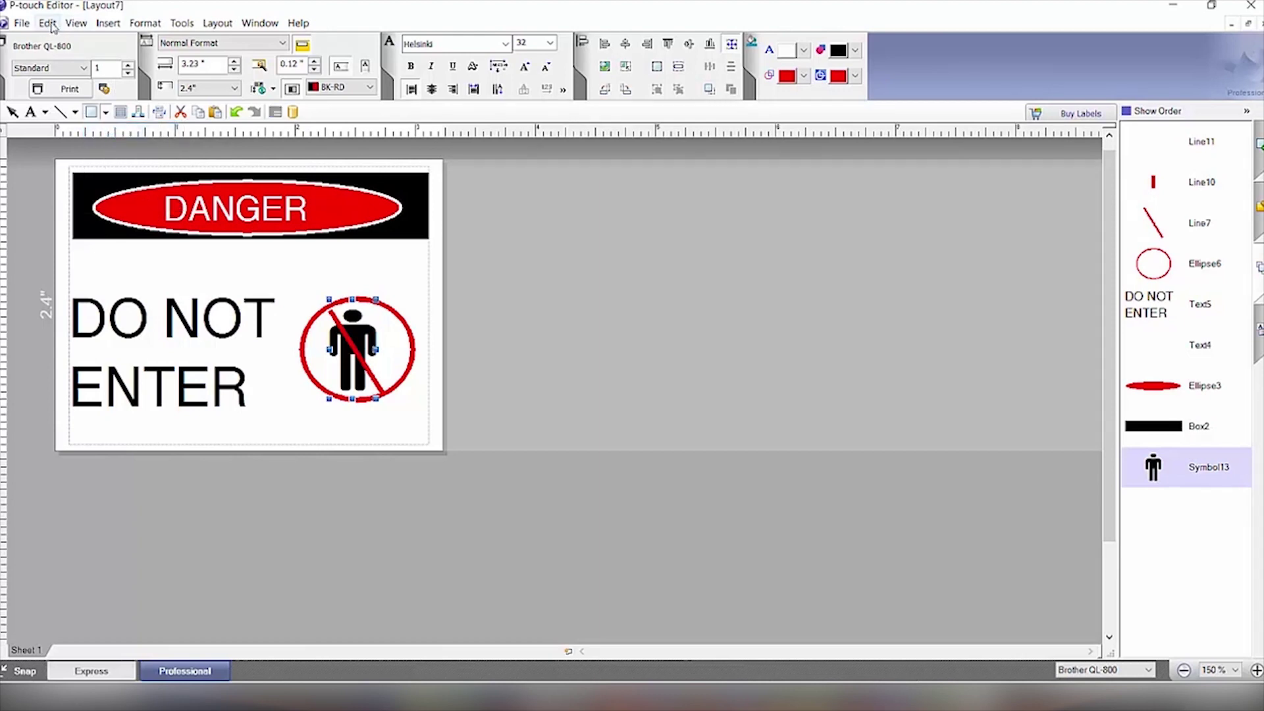
{"action": "left_click", "coordinate": [100, 23]}
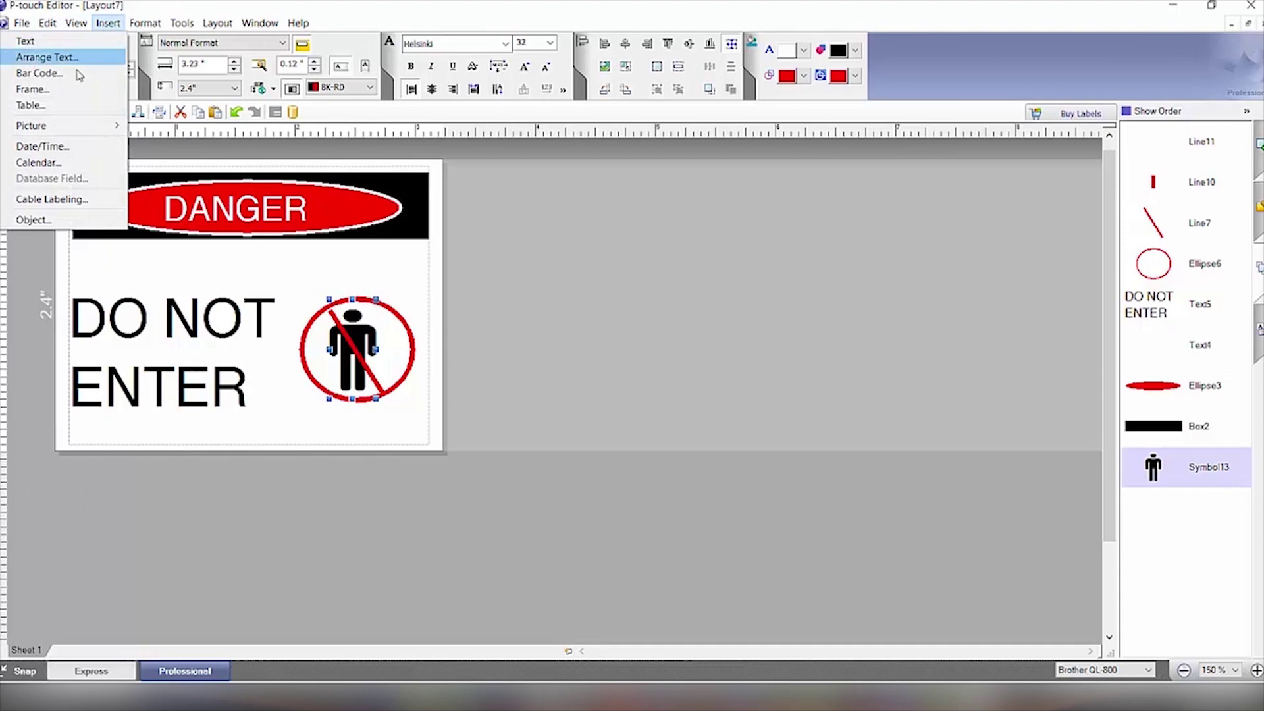
{"action": "left_click", "coordinate": [105, 87]}
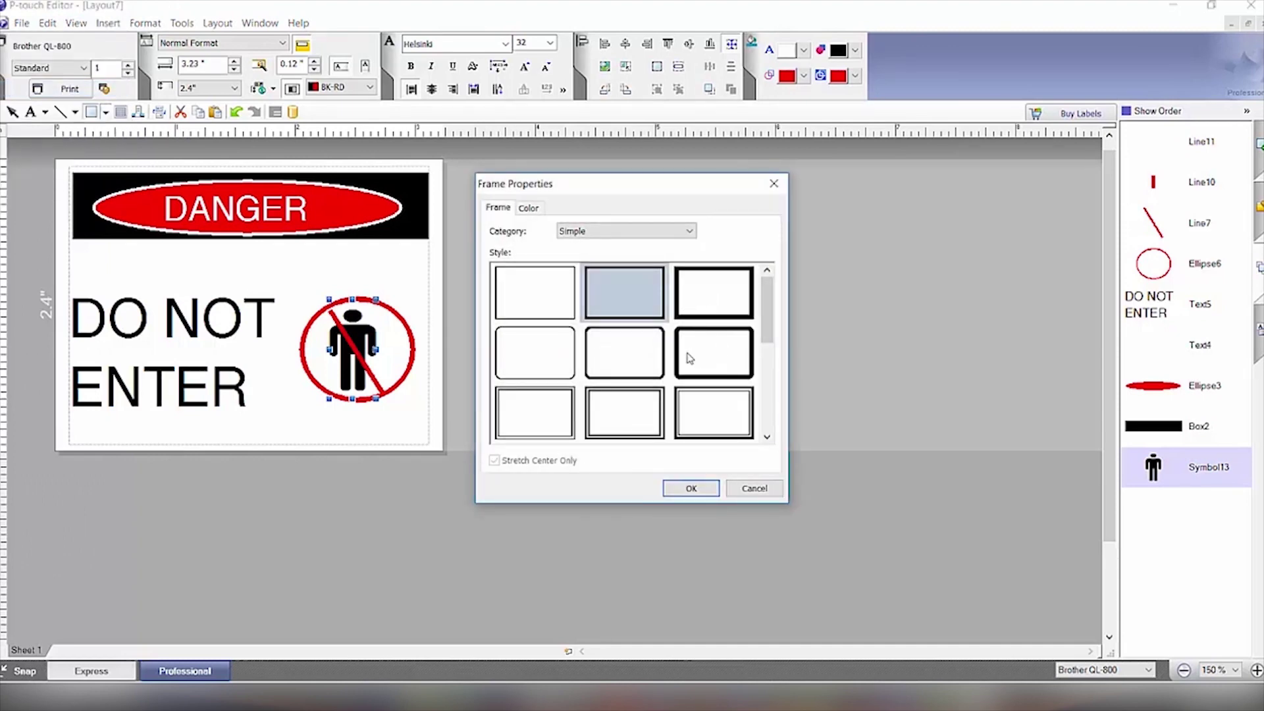
{"action": "left_click", "coordinate": [644, 362]}
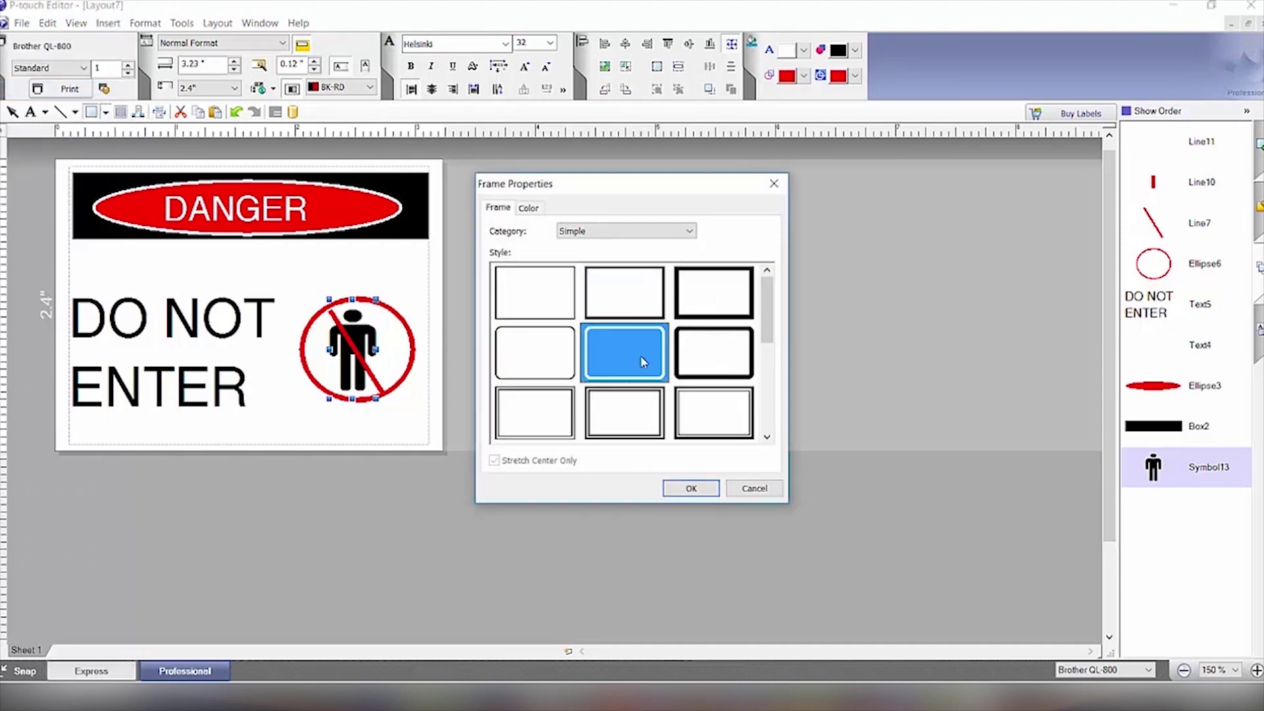
{"action": "left_click", "coordinate": [690, 488]}
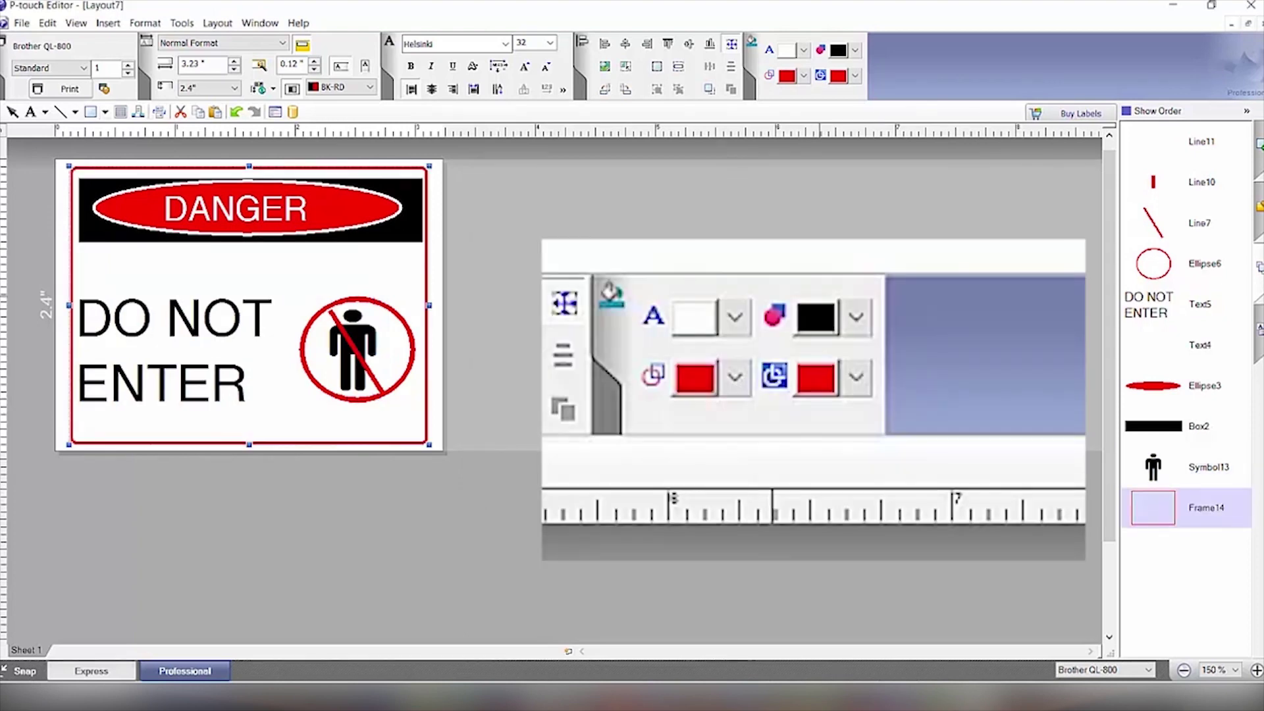
{"action": "left_click", "coordinate": [802, 76]}
{"action": "left_click", "coordinate": [799, 96]}
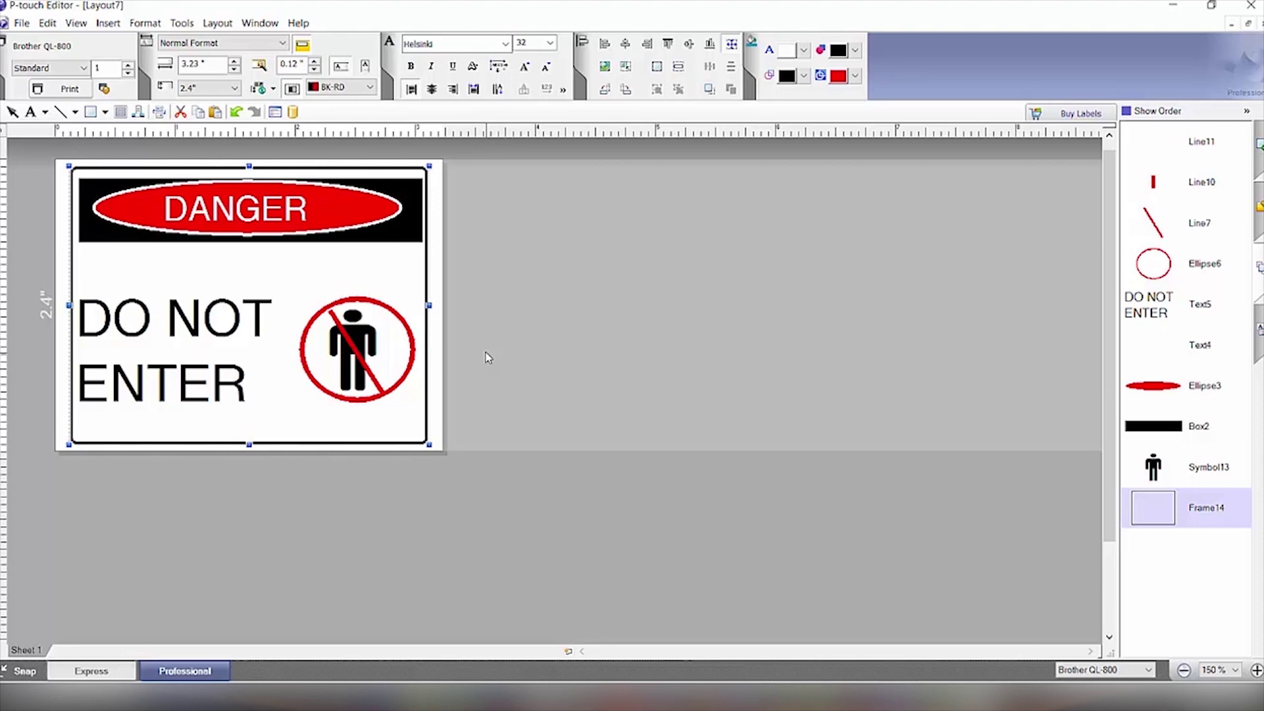
Deselect the frame and print the finished DANGER label
{"action": "left_click", "coordinate": [477, 395]}
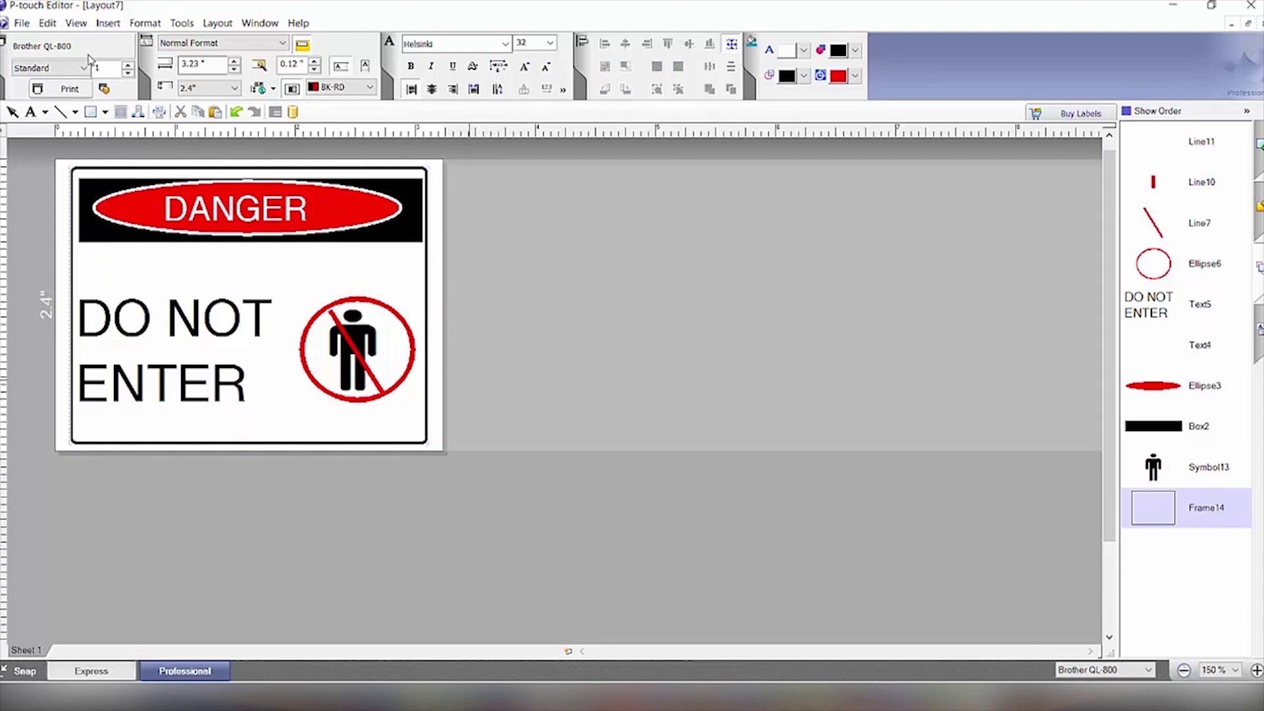
{"action": "left_click", "coordinate": [71, 91]}
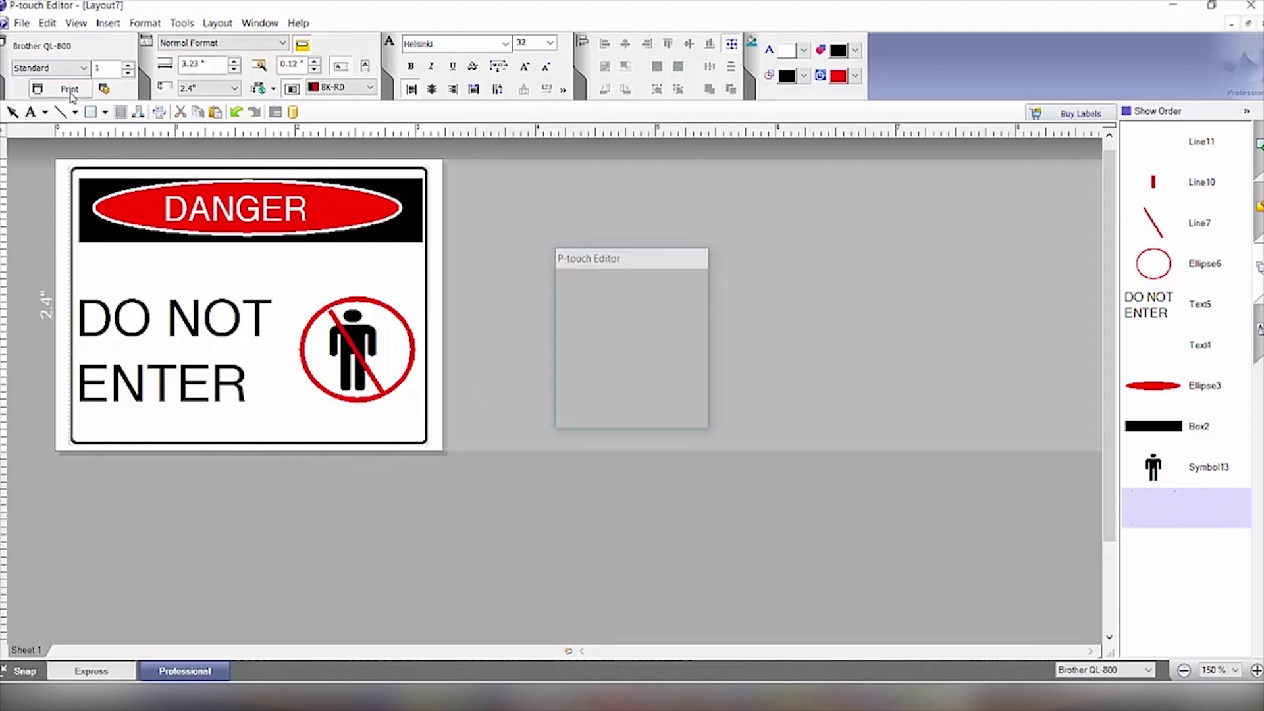